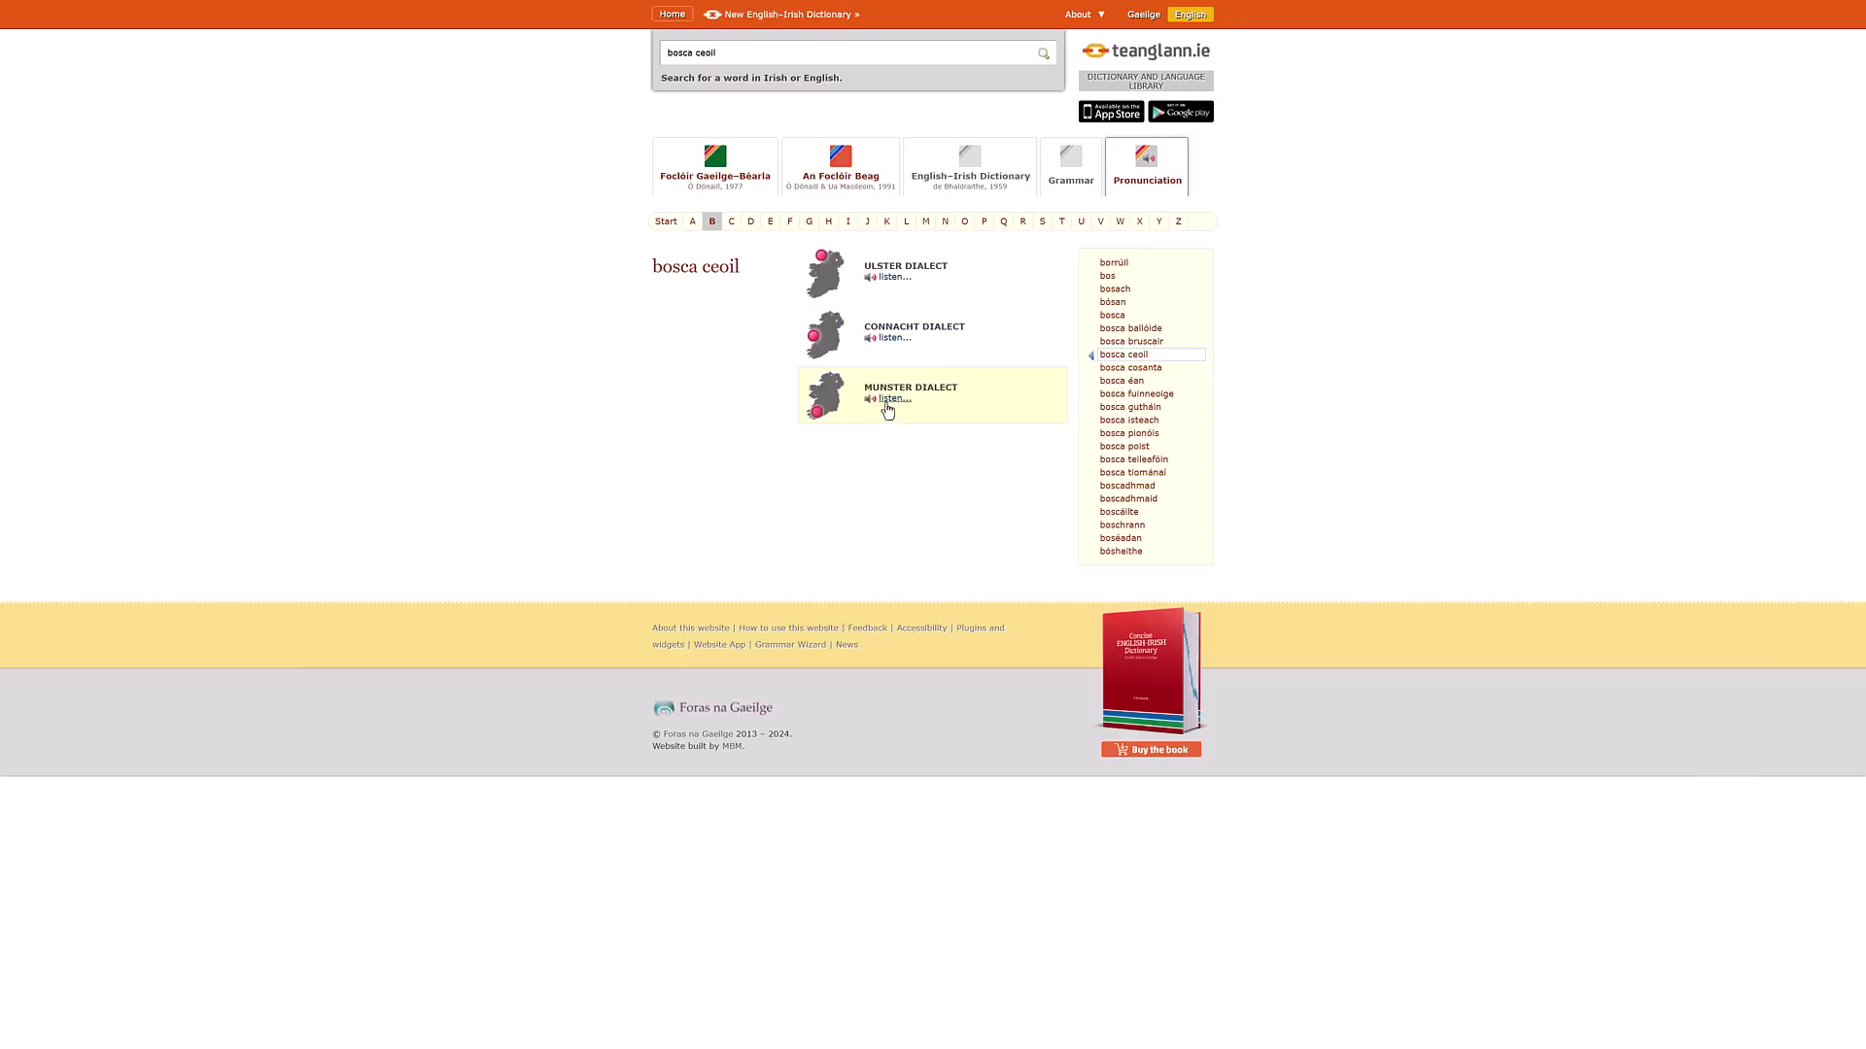
Switch to the itch.io tab showing the 'Bosca Ceoil Blue 3.0-beta1 has released!' post
key("ctrl+Tab")
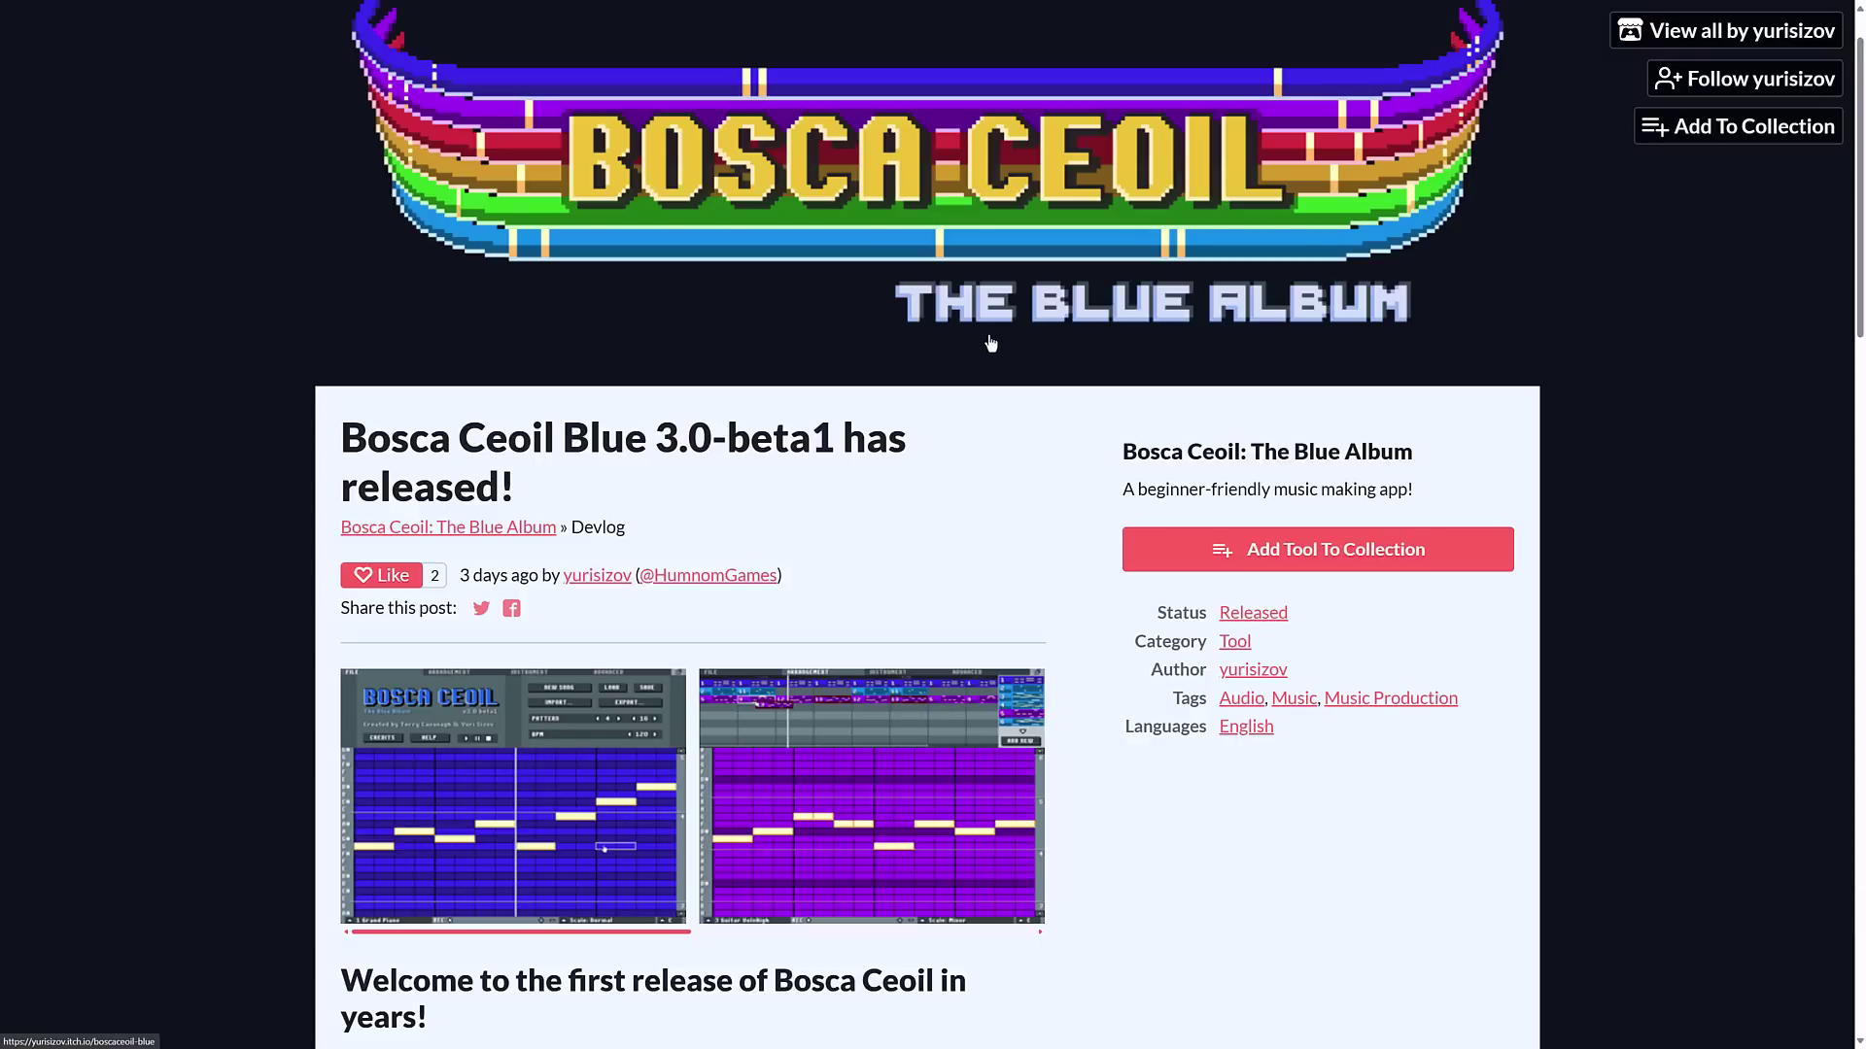
Scroll the release post down to its 'Welcome' section and exit full screen
scroll(982, 335, "down", 1)
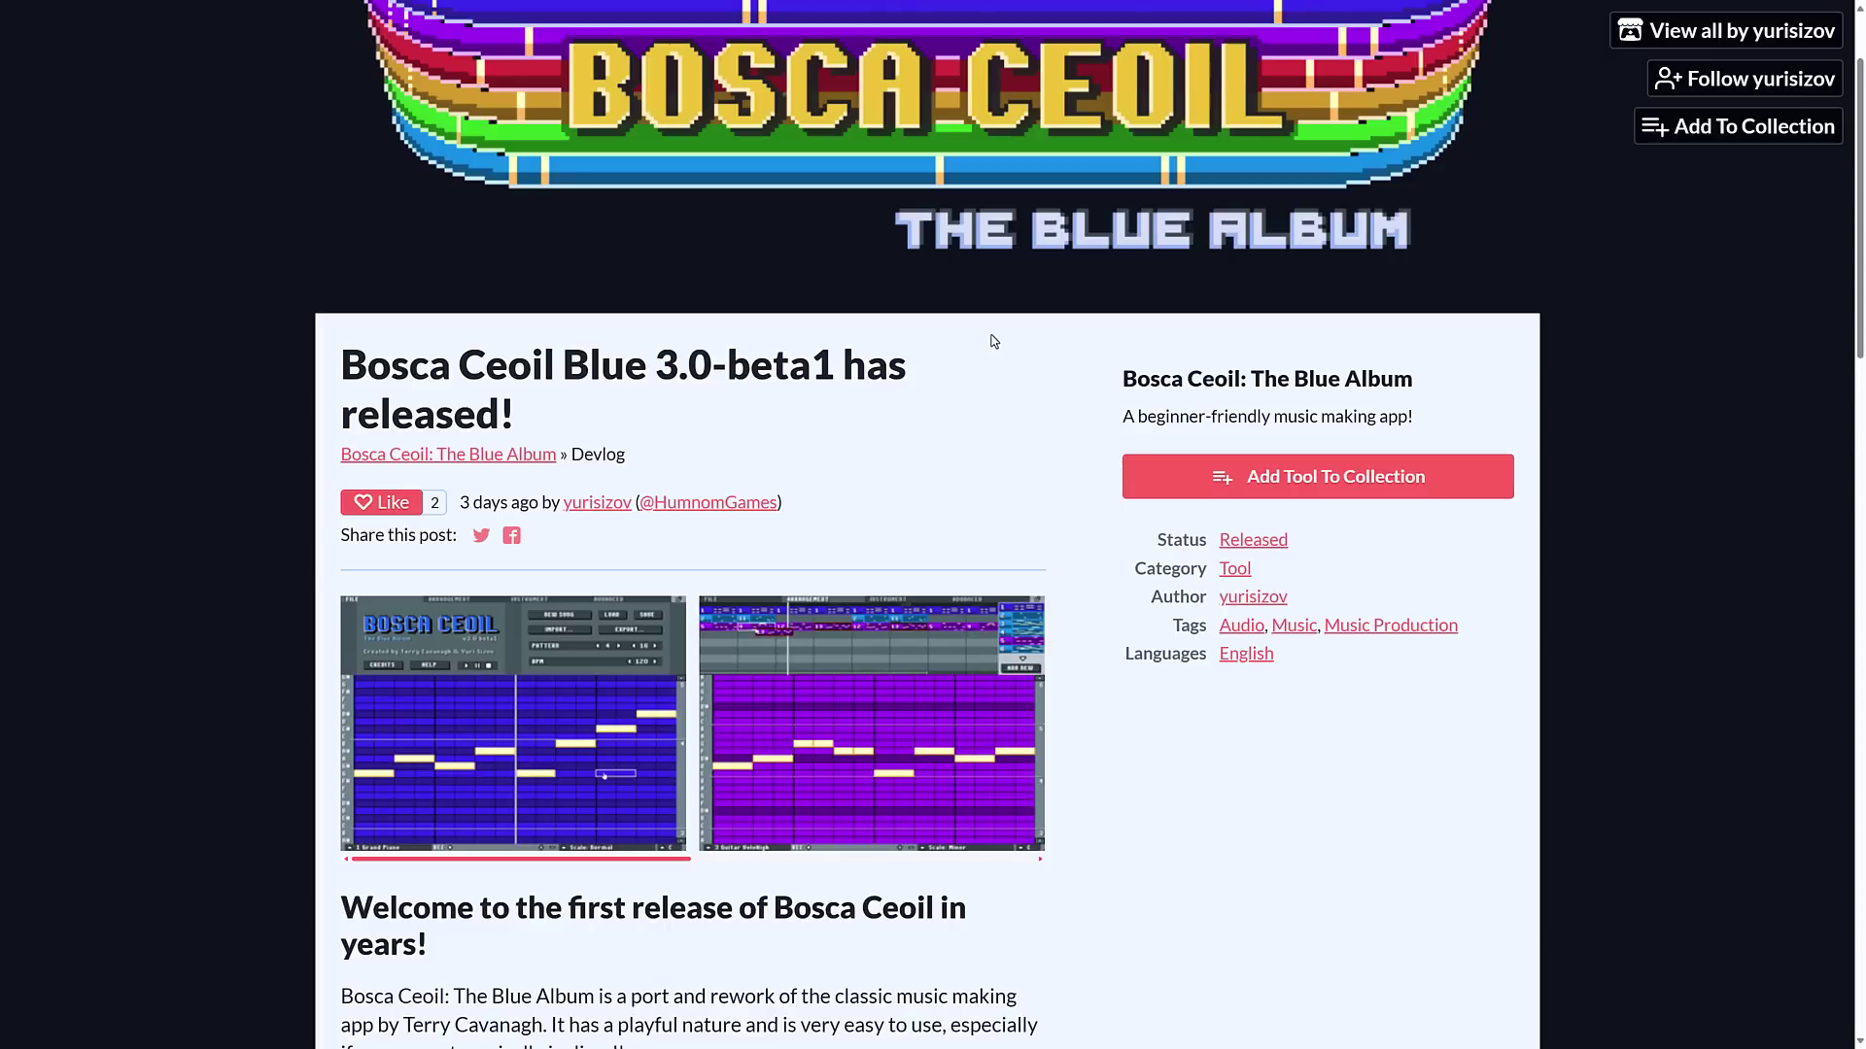
scroll(993, 340, "down", 5)
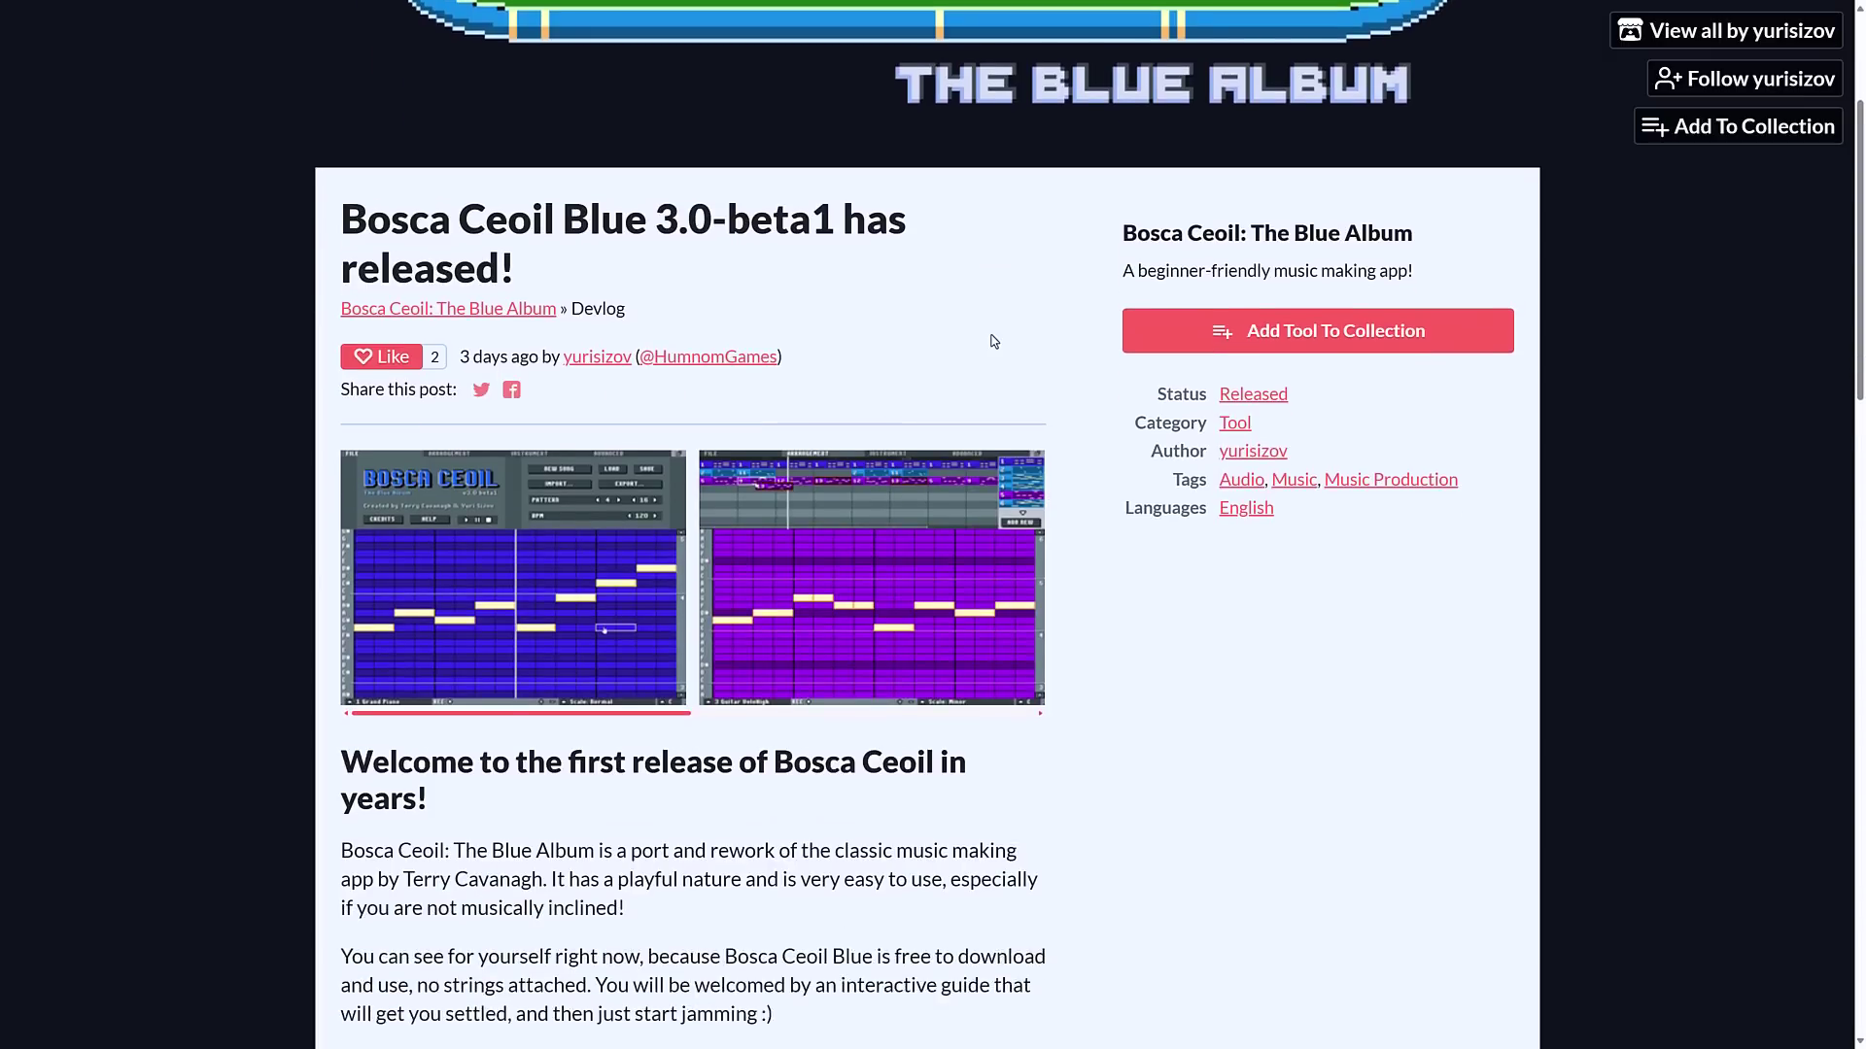
scroll(996, 340, "down", 1)
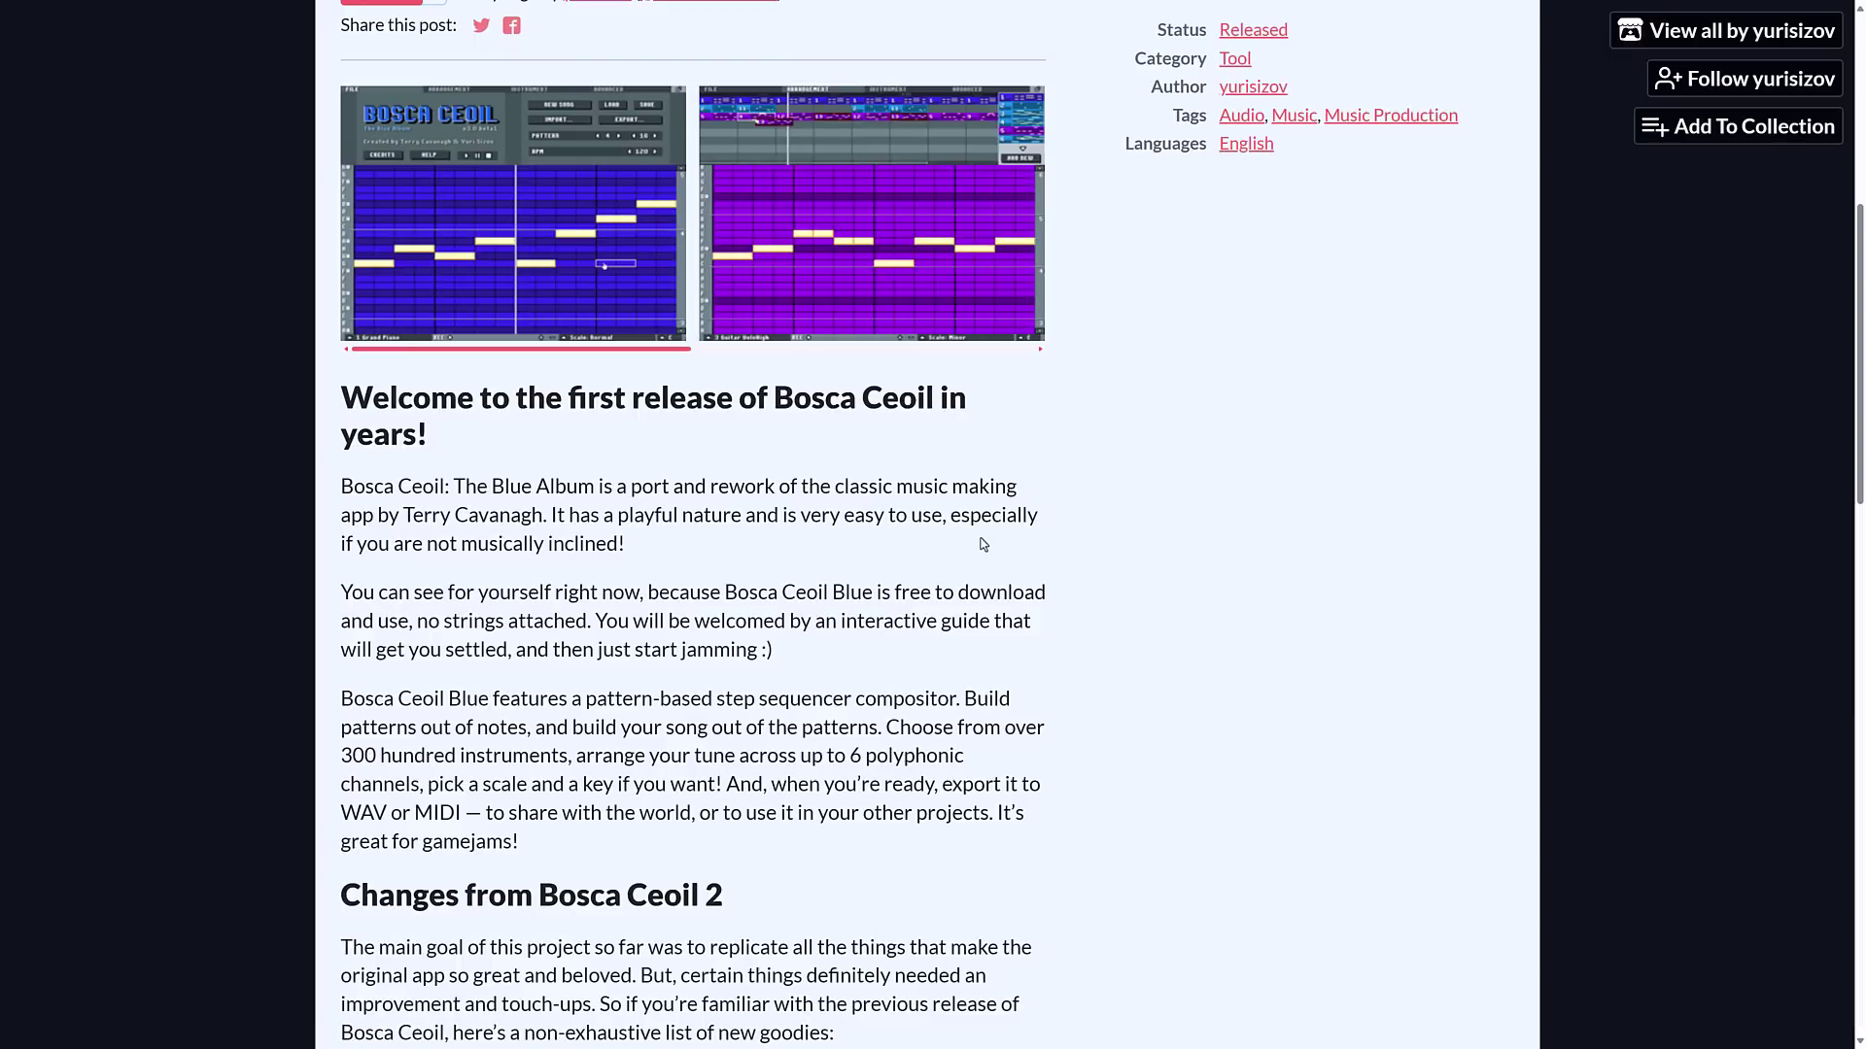
scroll(836, 541, "down", 1)
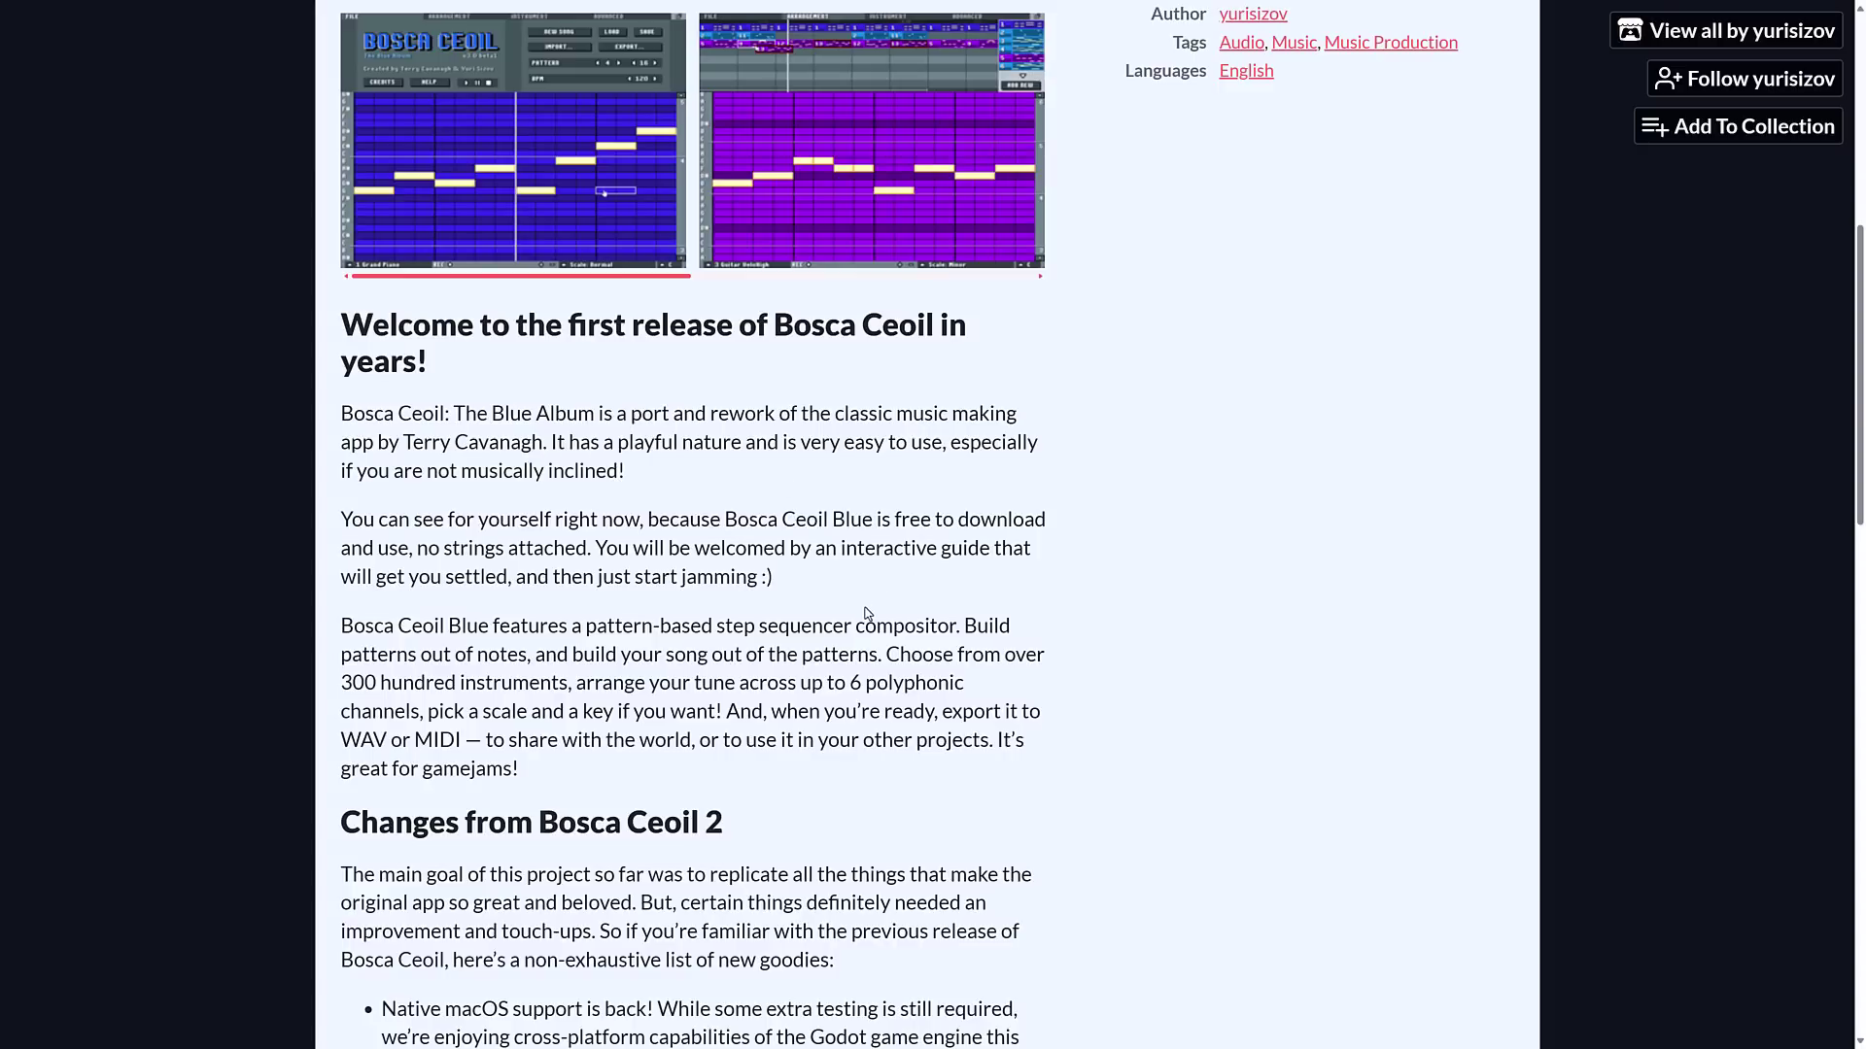
key("F11")
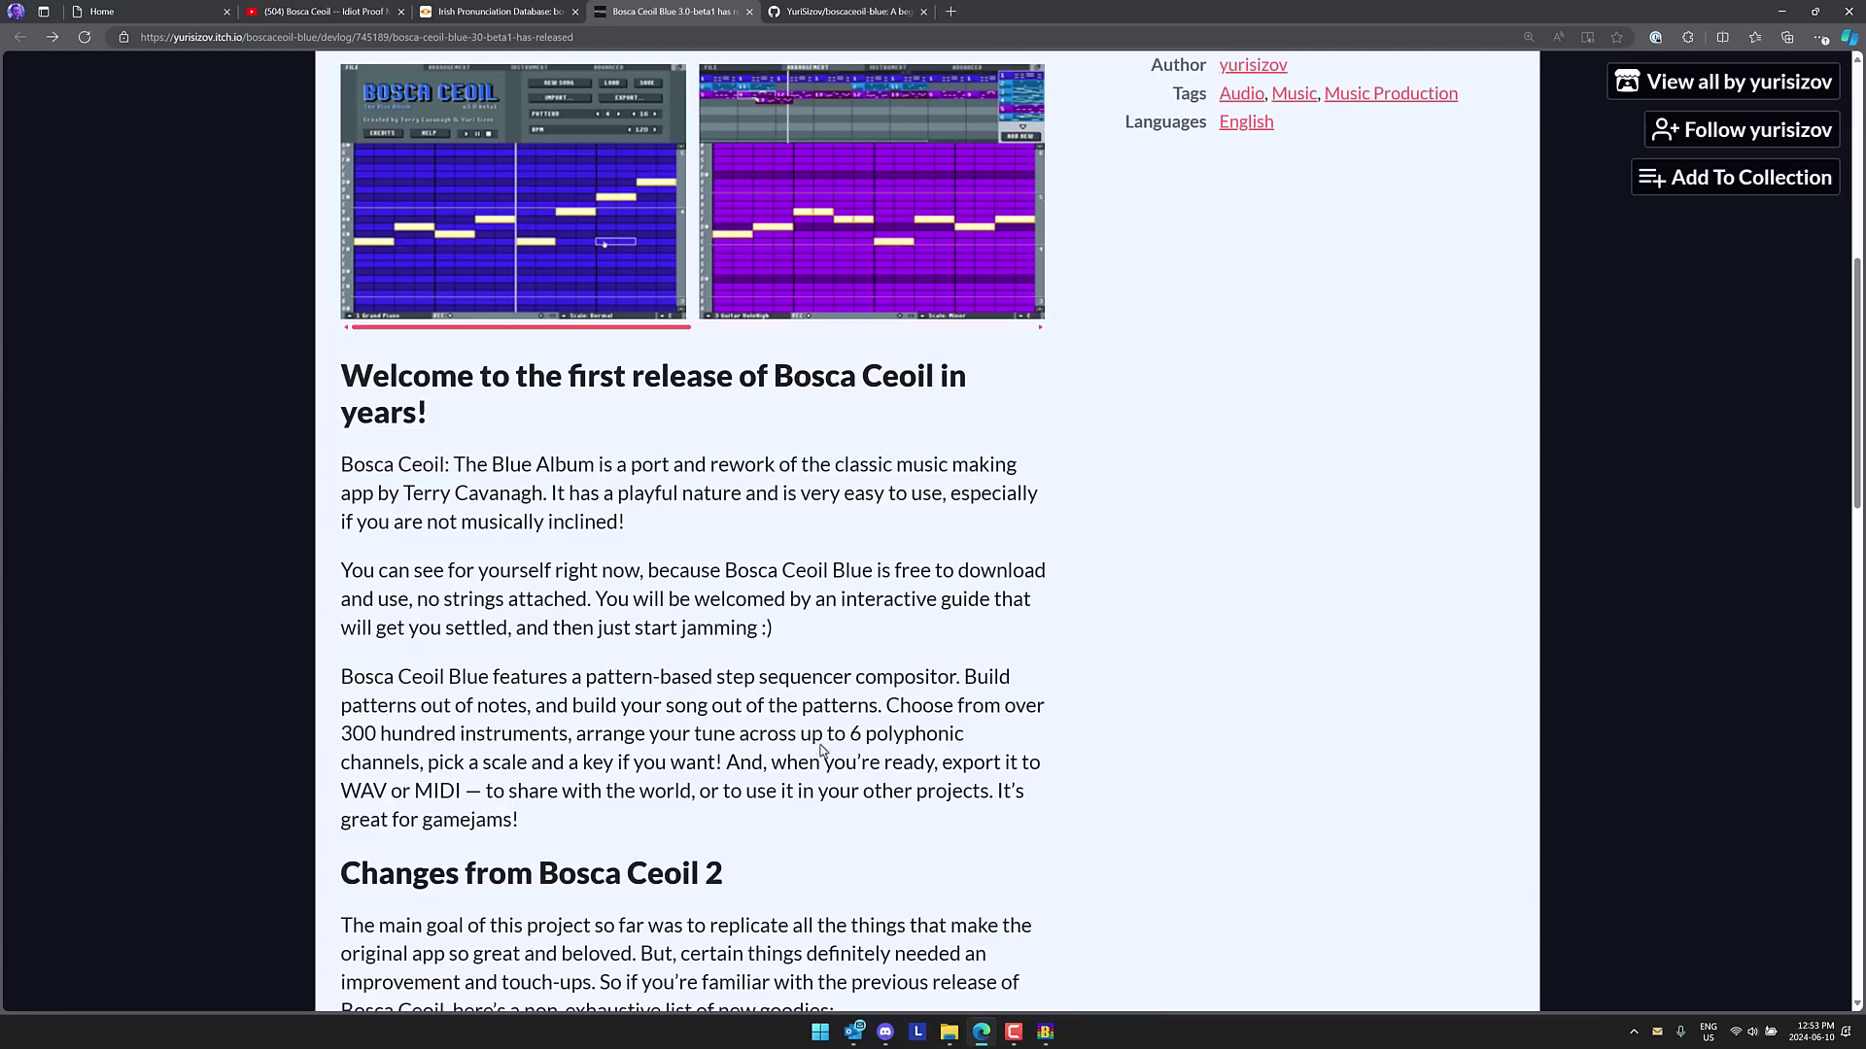
Set the tempo to 110 BPM and begin the piano melody with A#, G, G#, low A and E
left_click(1045, 1031)
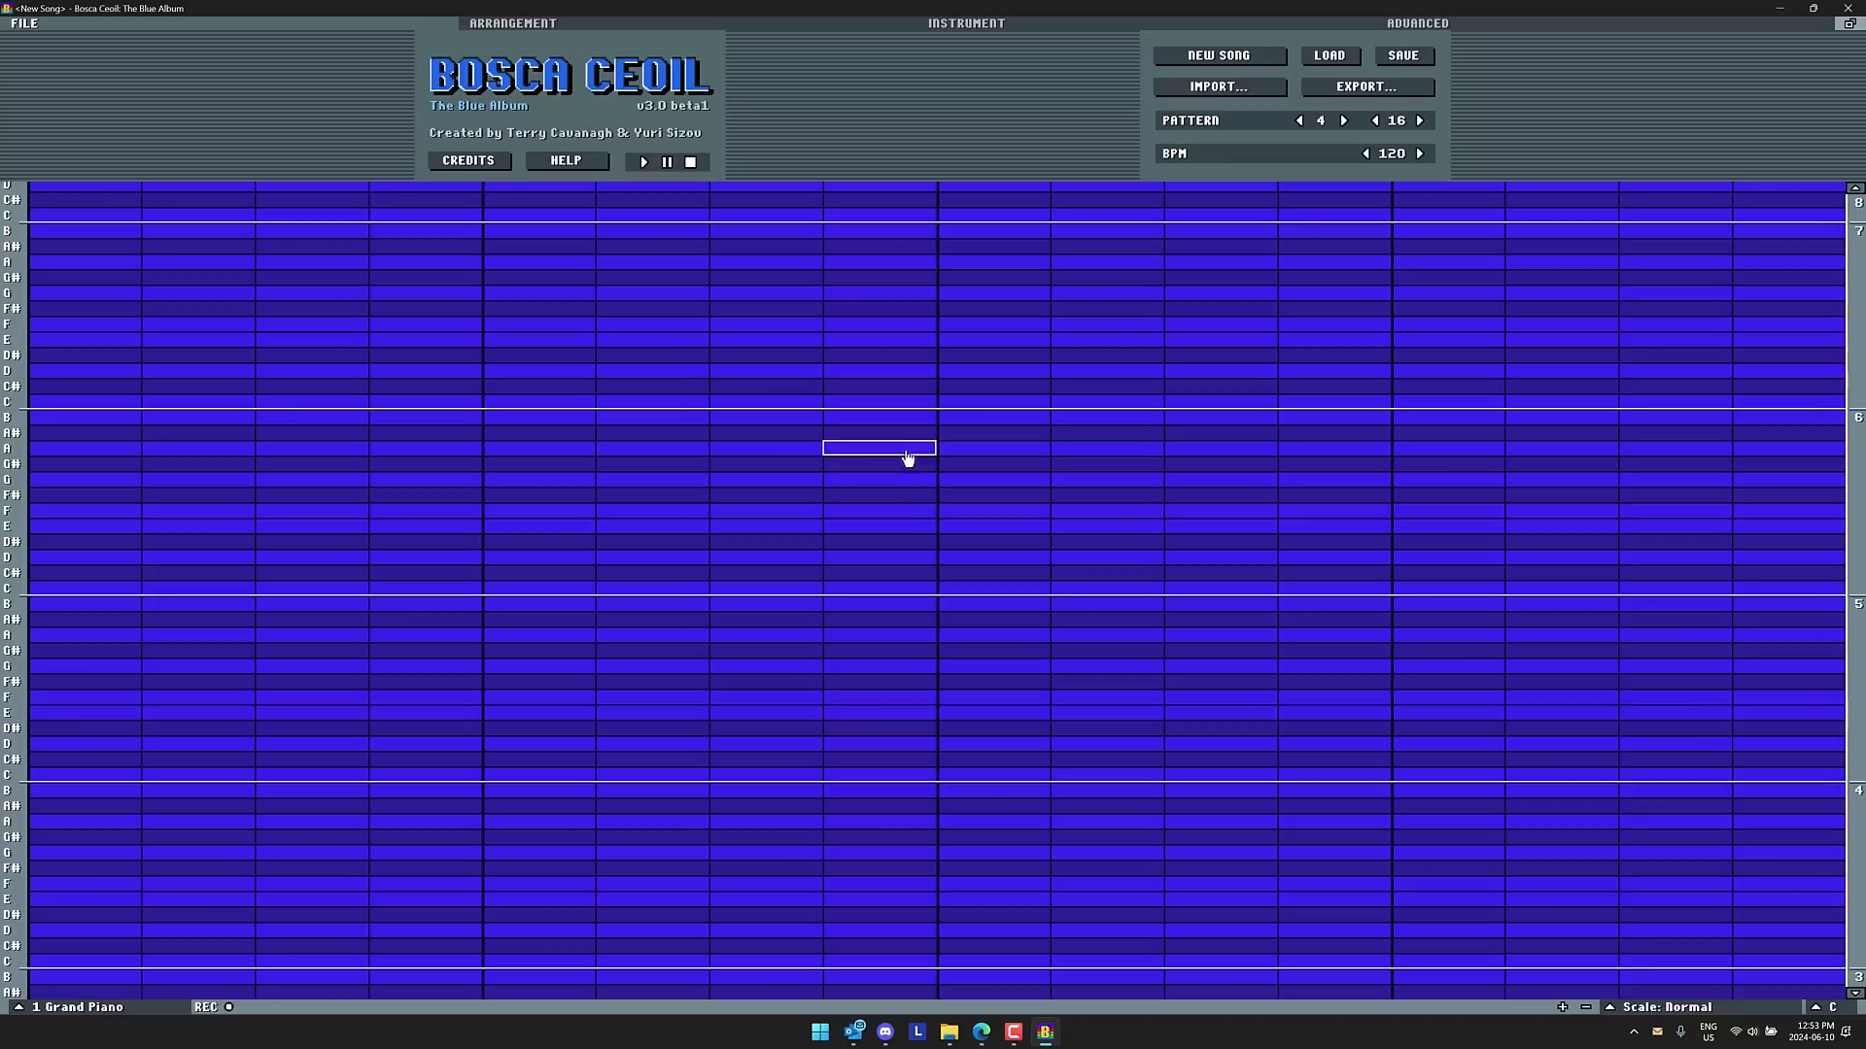
left_click(1364, 153)
left_click(1364, 153)
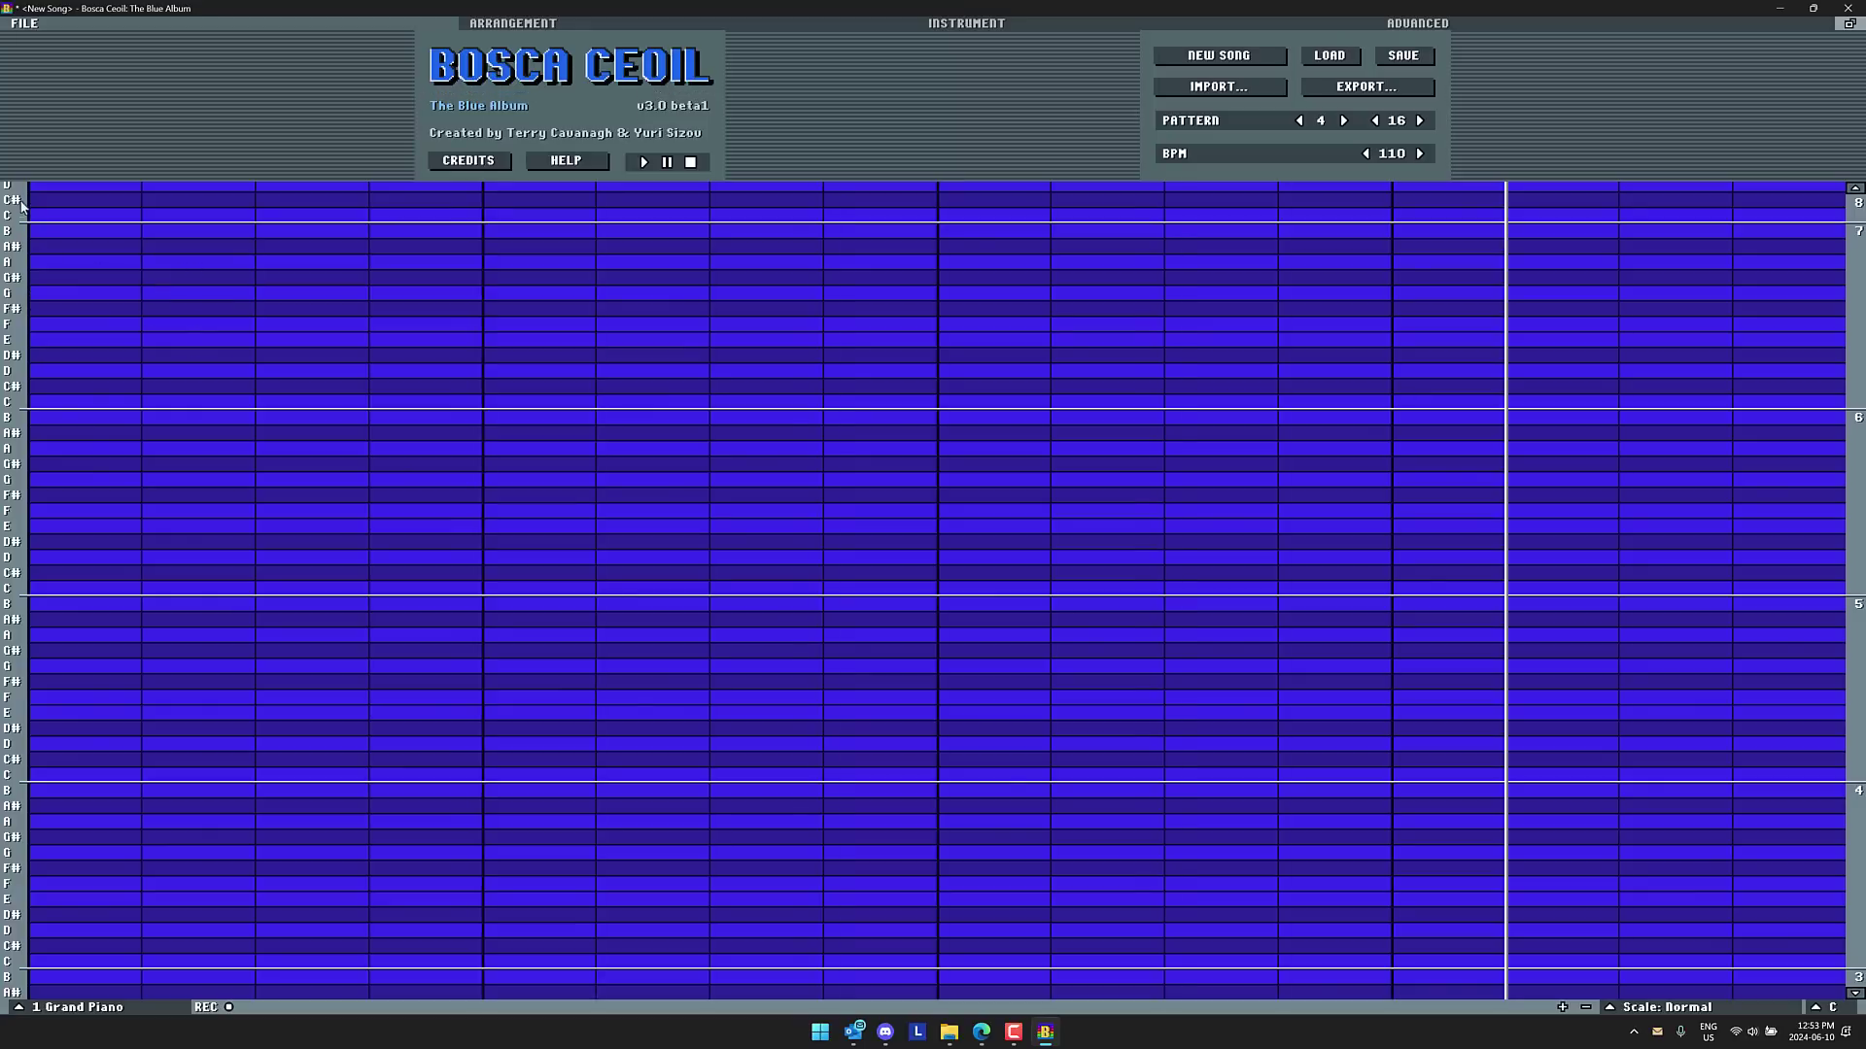
left_click(159, 260)
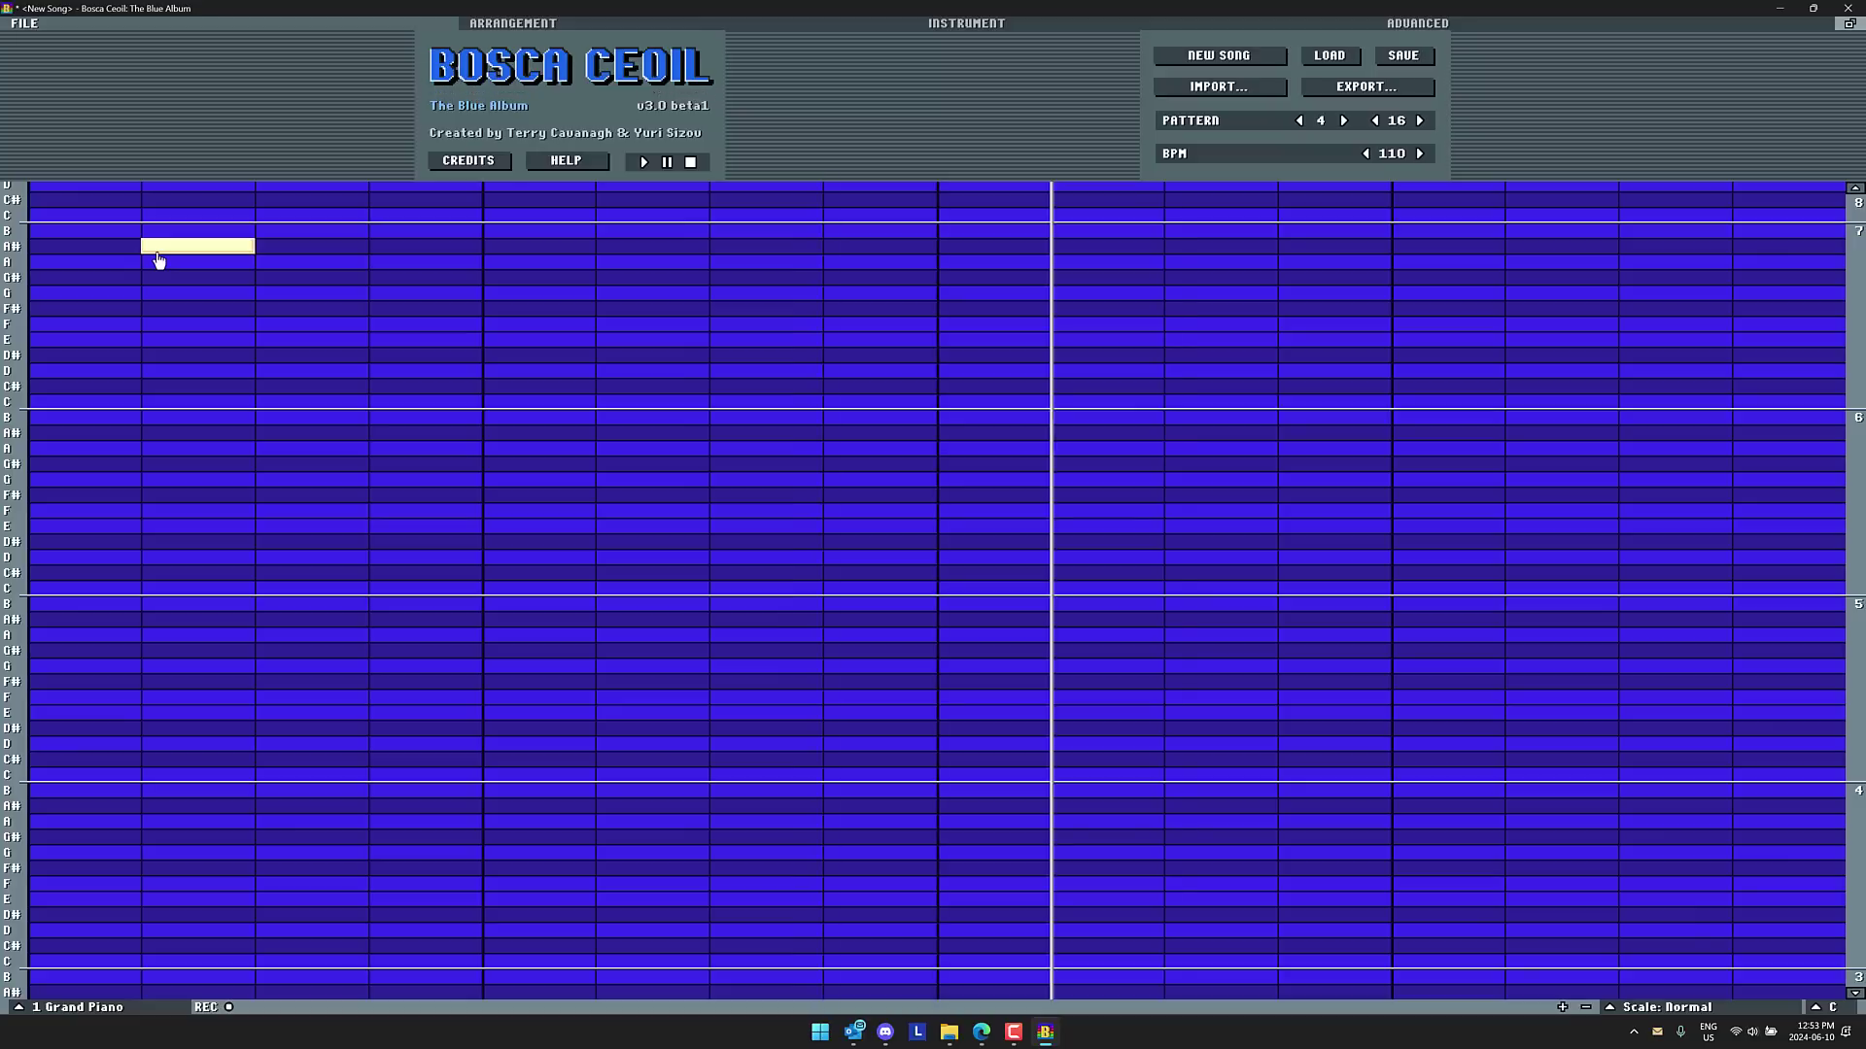
left_click(293, 486)
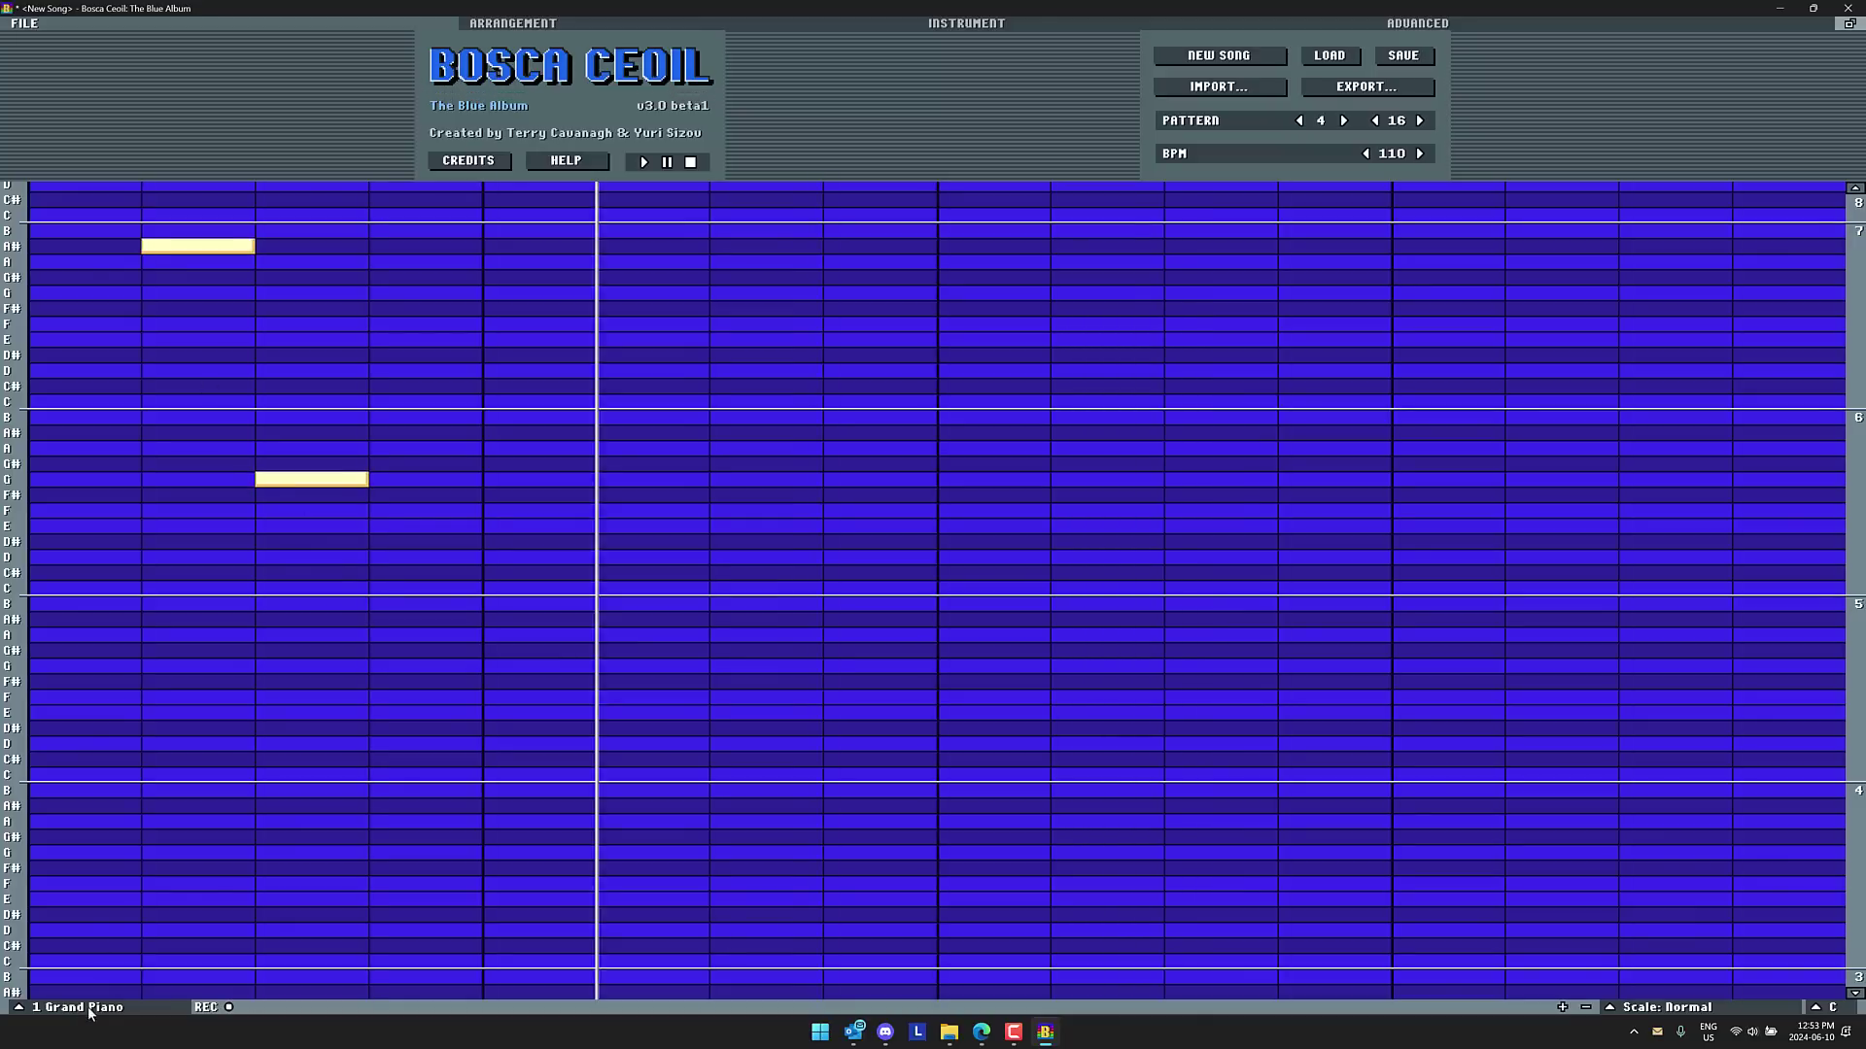
left_click(427, 650)
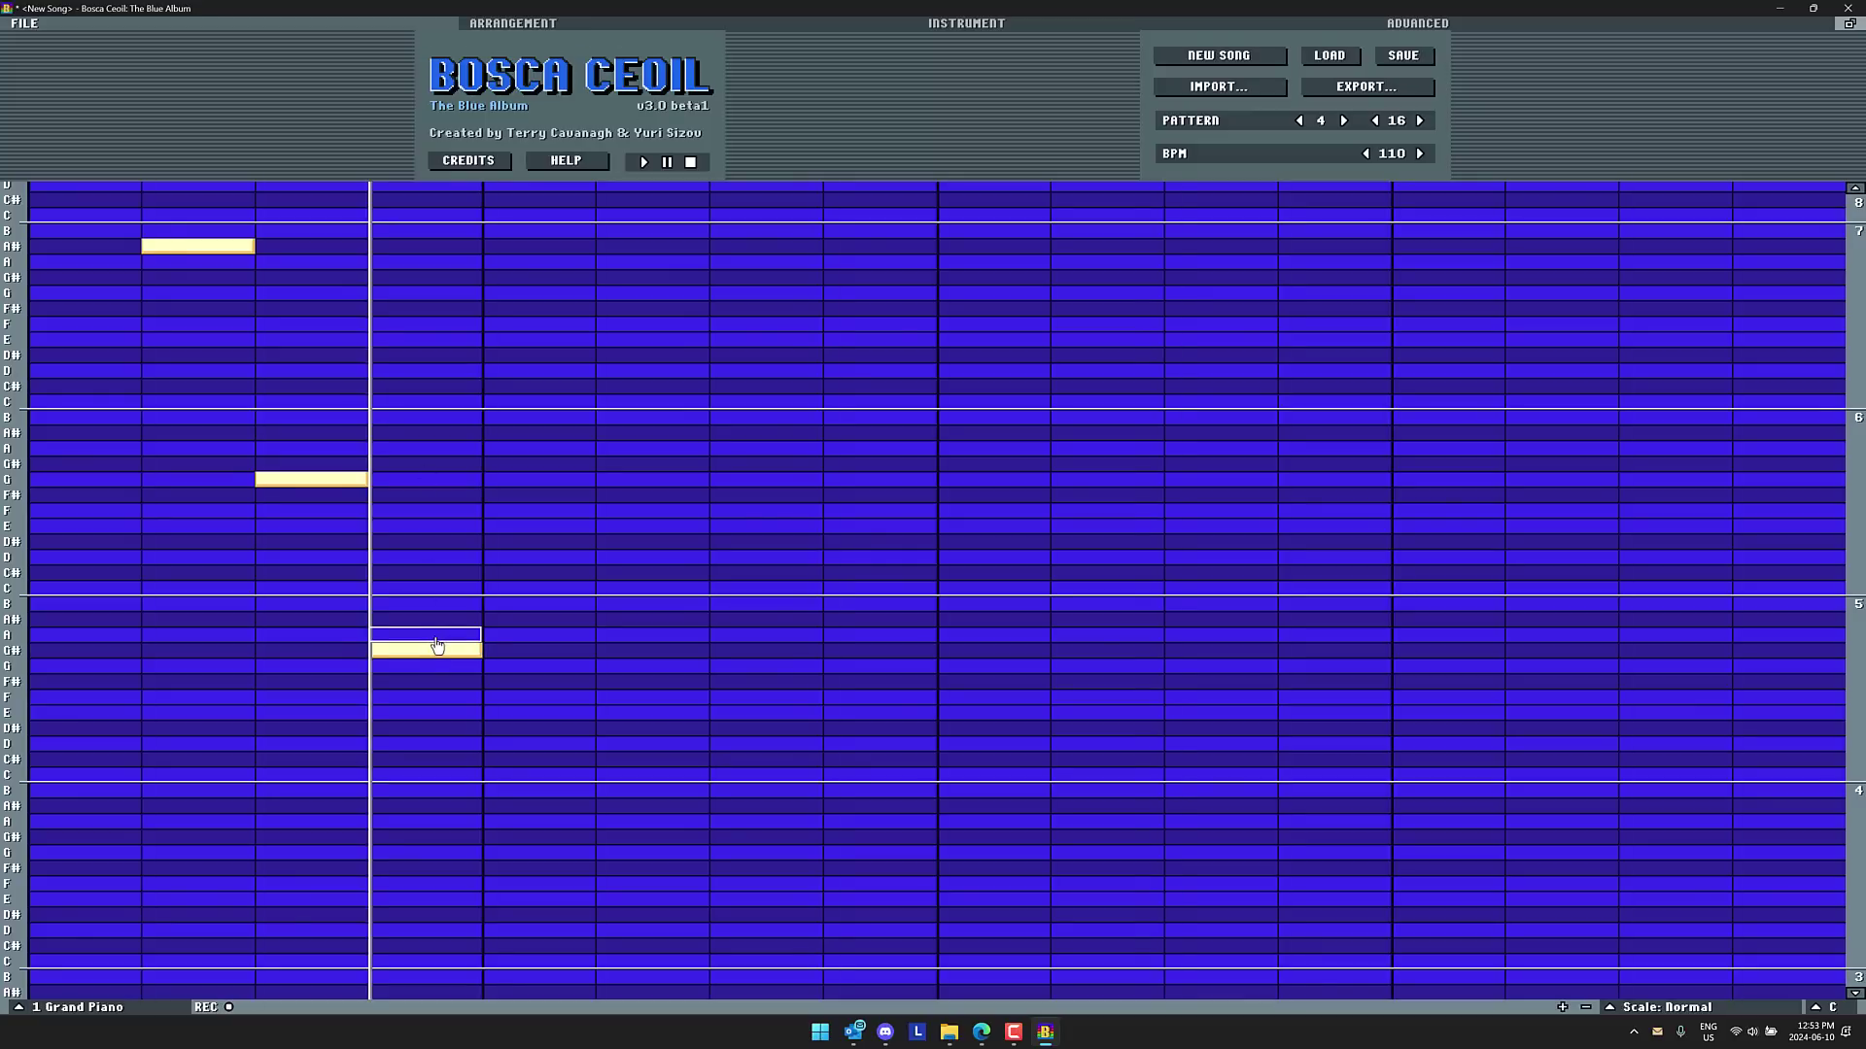
left_click(670, 824)
left_click(831, 527)
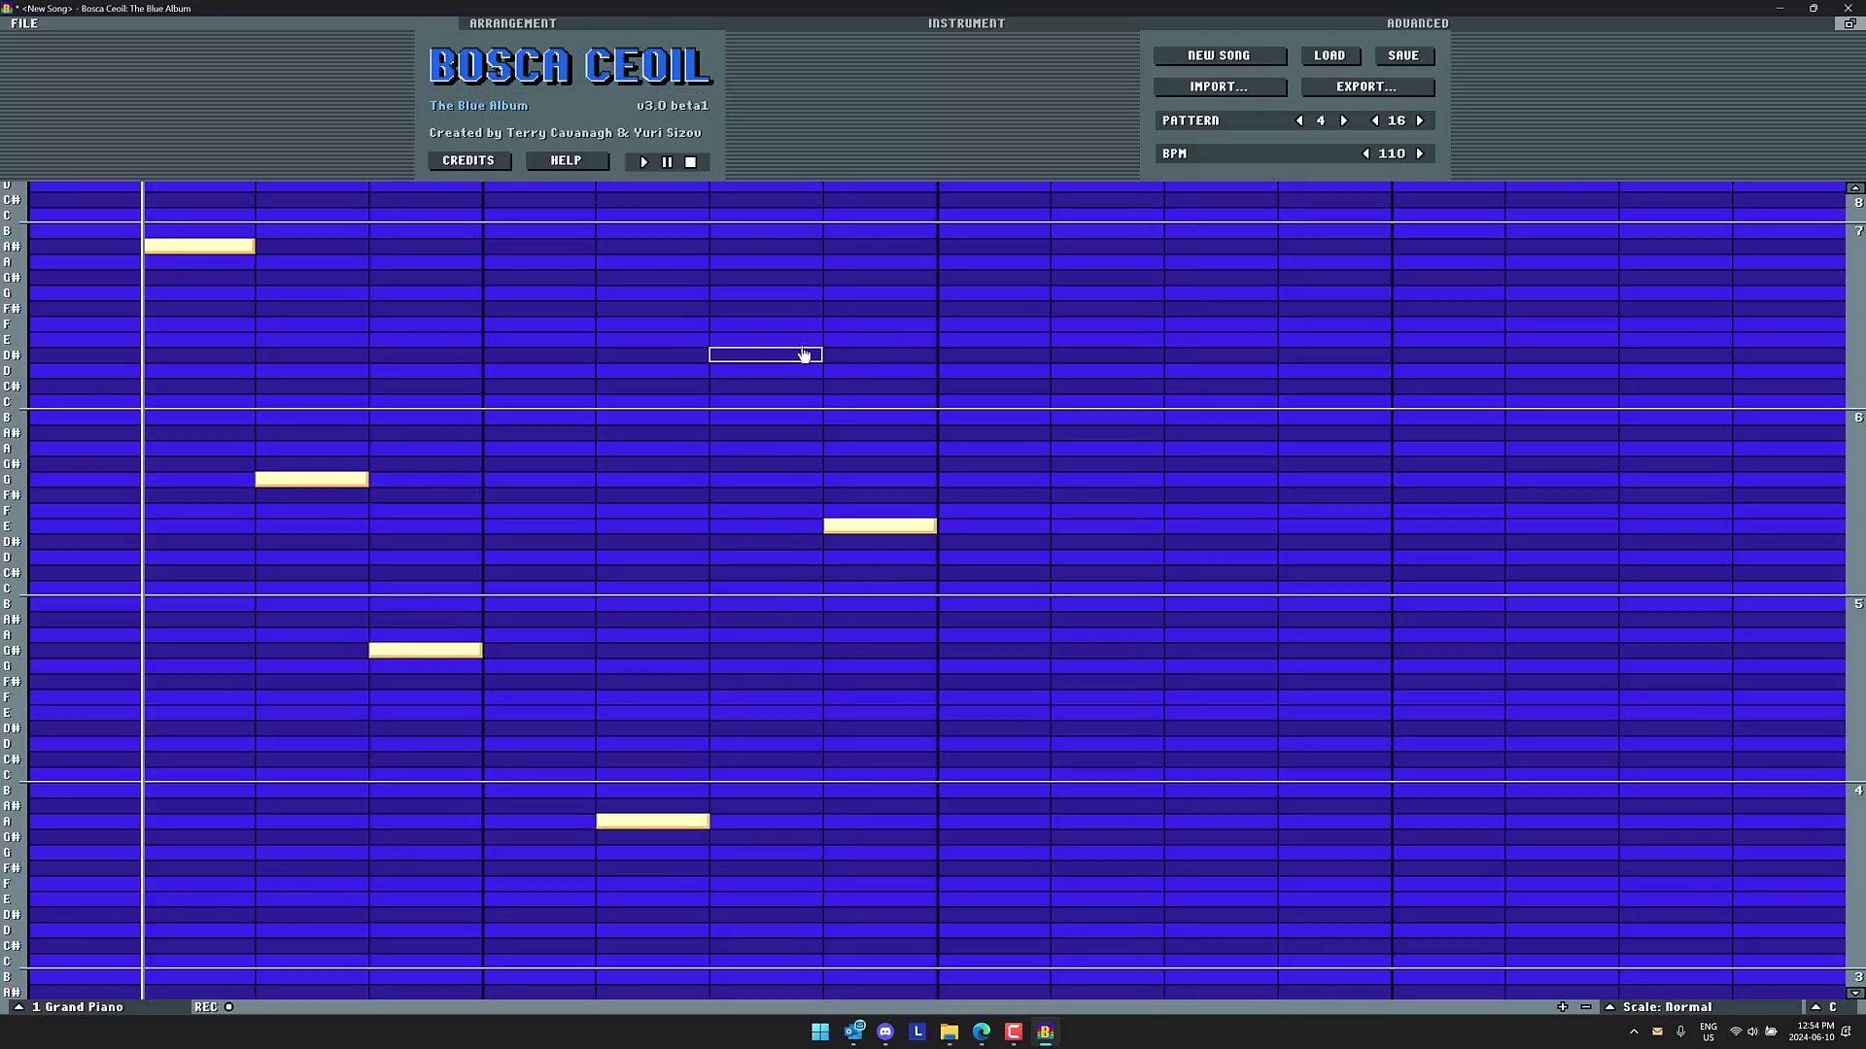
Continue the Grand Piano melody with E, G#, C, G#, C#, B, B and D notes
left_click(777, 340)
left_click(890, 653)
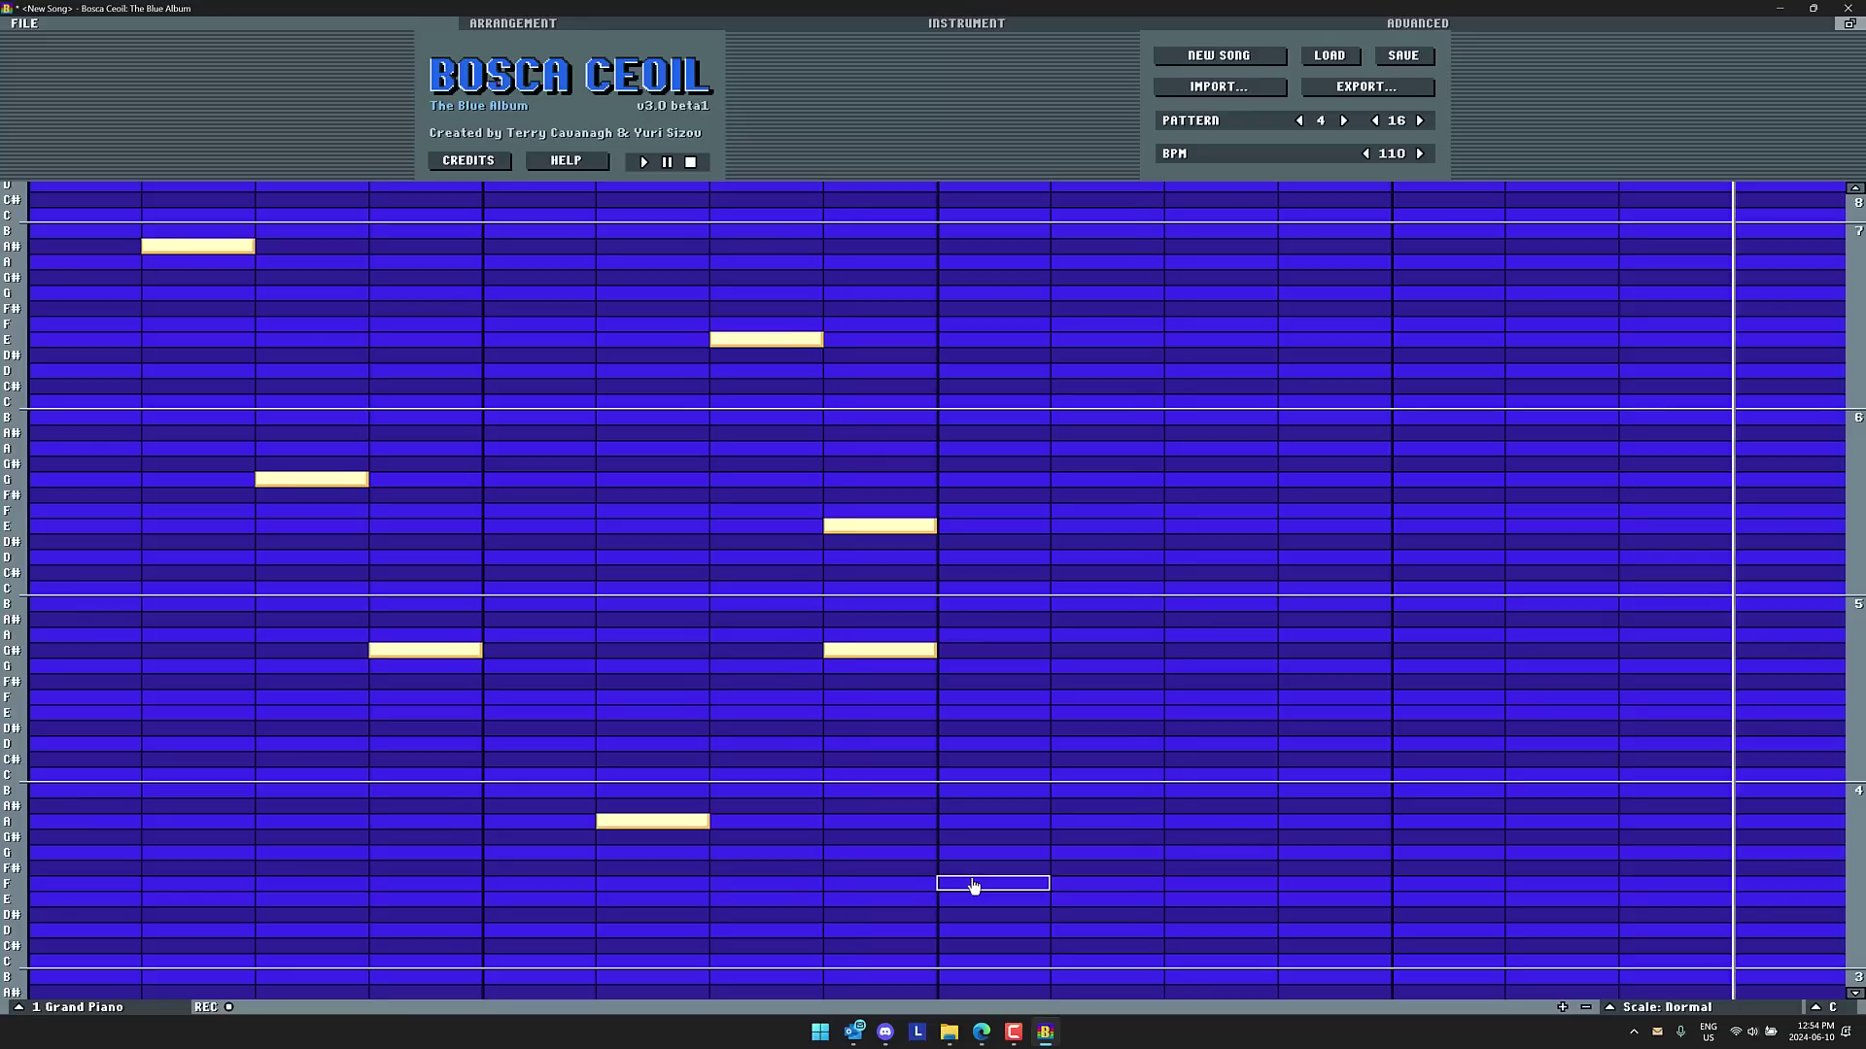
left_click(1011, 589)
left_click(1093, 464)
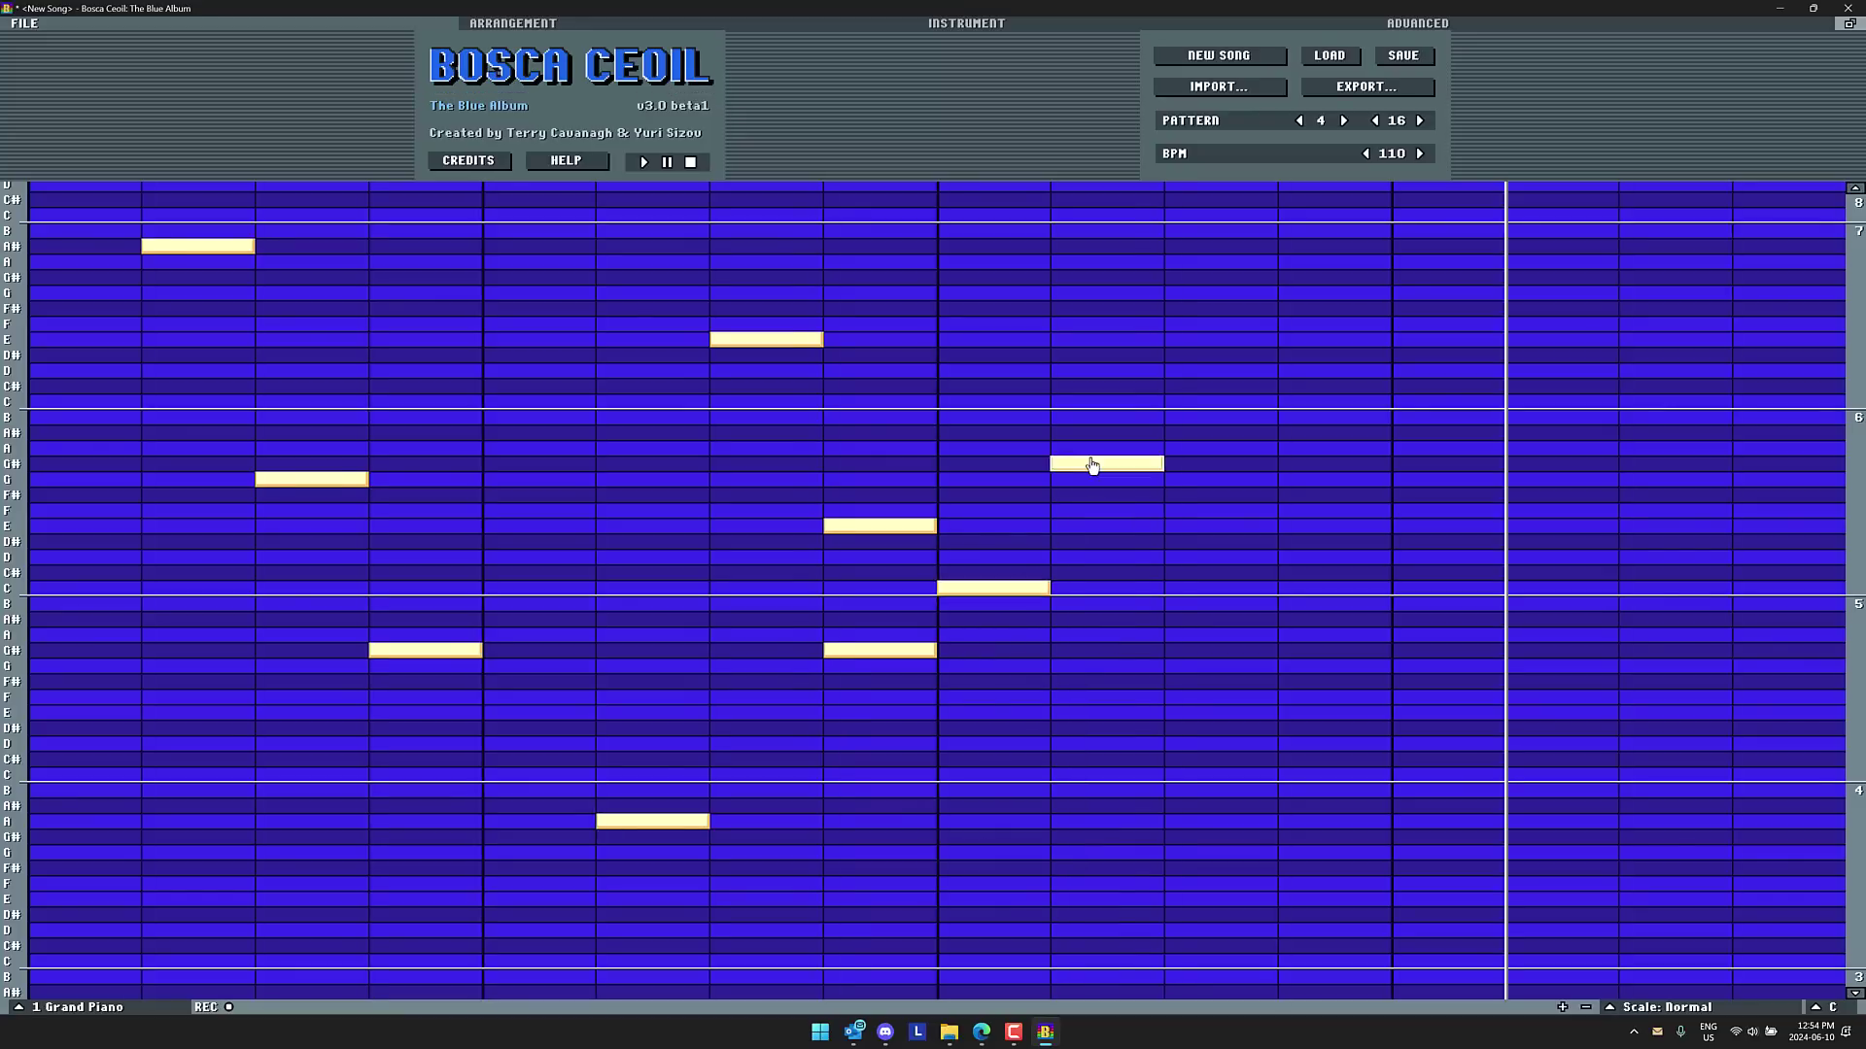
left_click(1187, 386)
left_click(1236, 603)
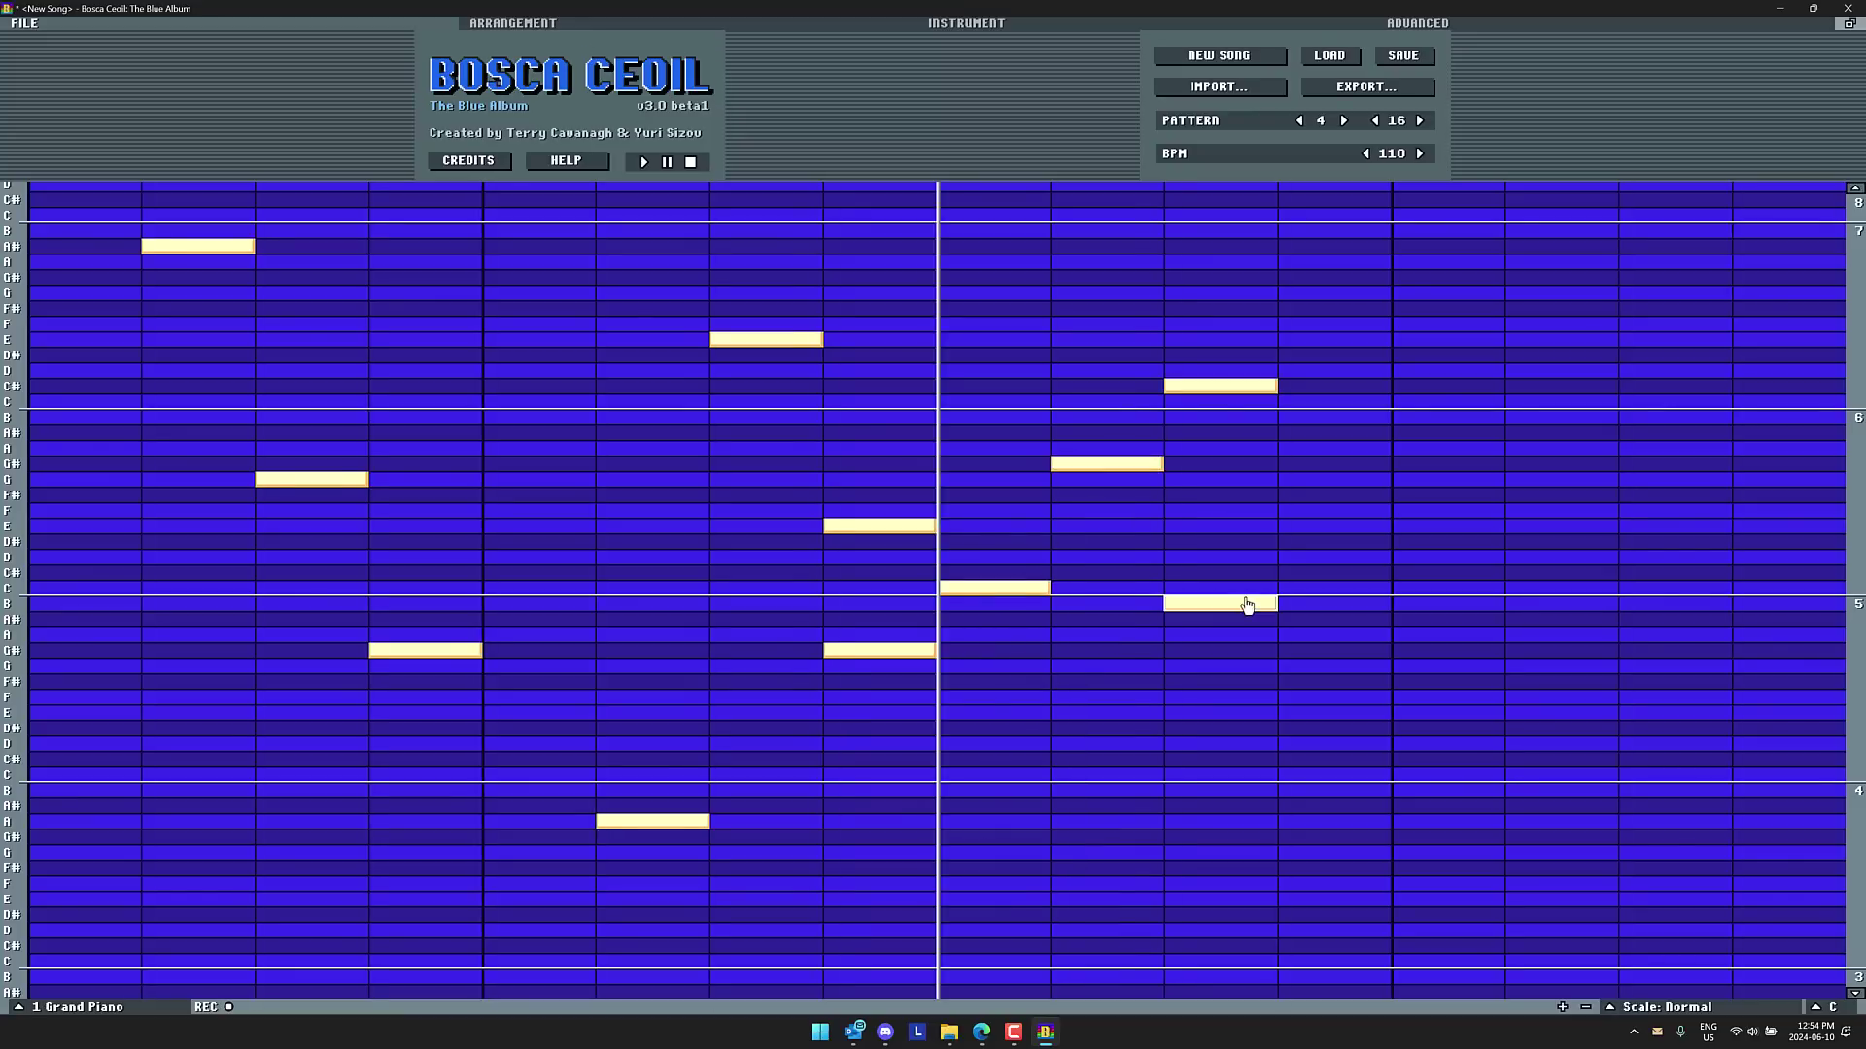
left_click(1366, 418)
left_click(1361, 559)
Finish the bar with E, E, E, F#, D, G#, B and D# notes
left_click(1454, 342)
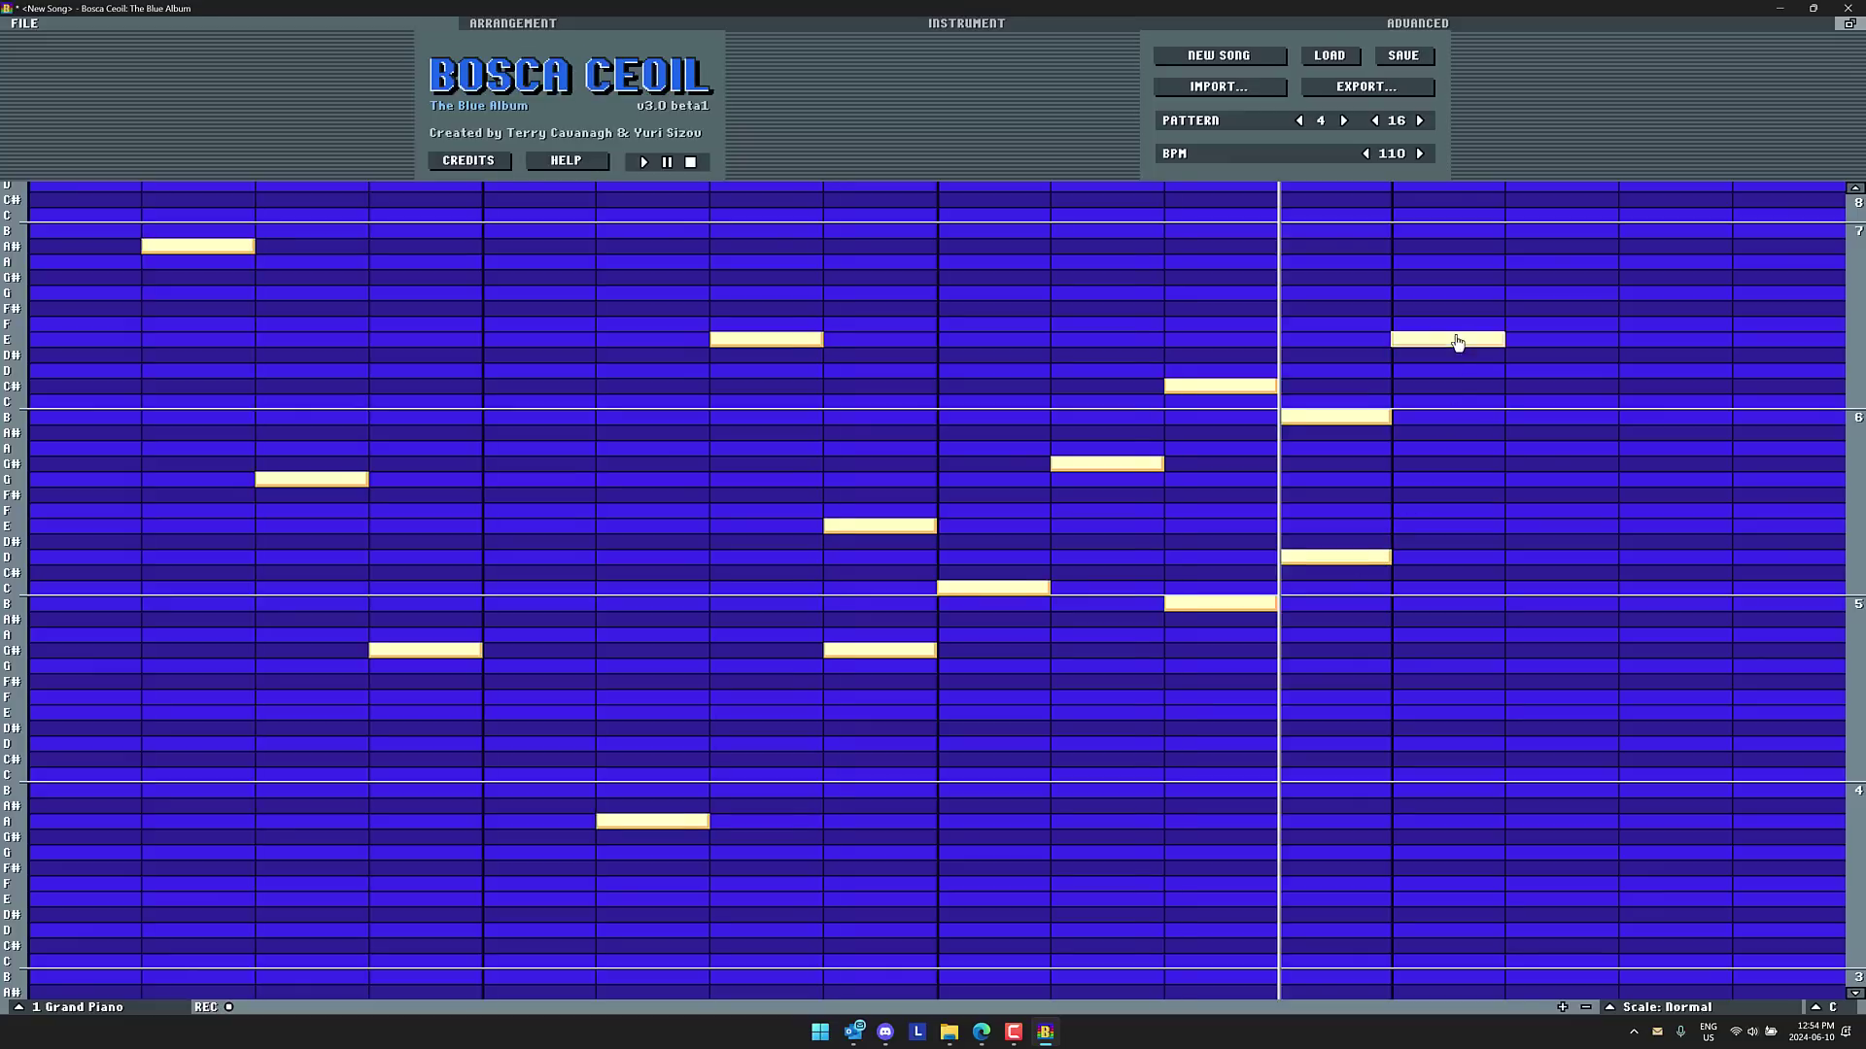
left_click(1445, 530)
left_click(1579, 340)
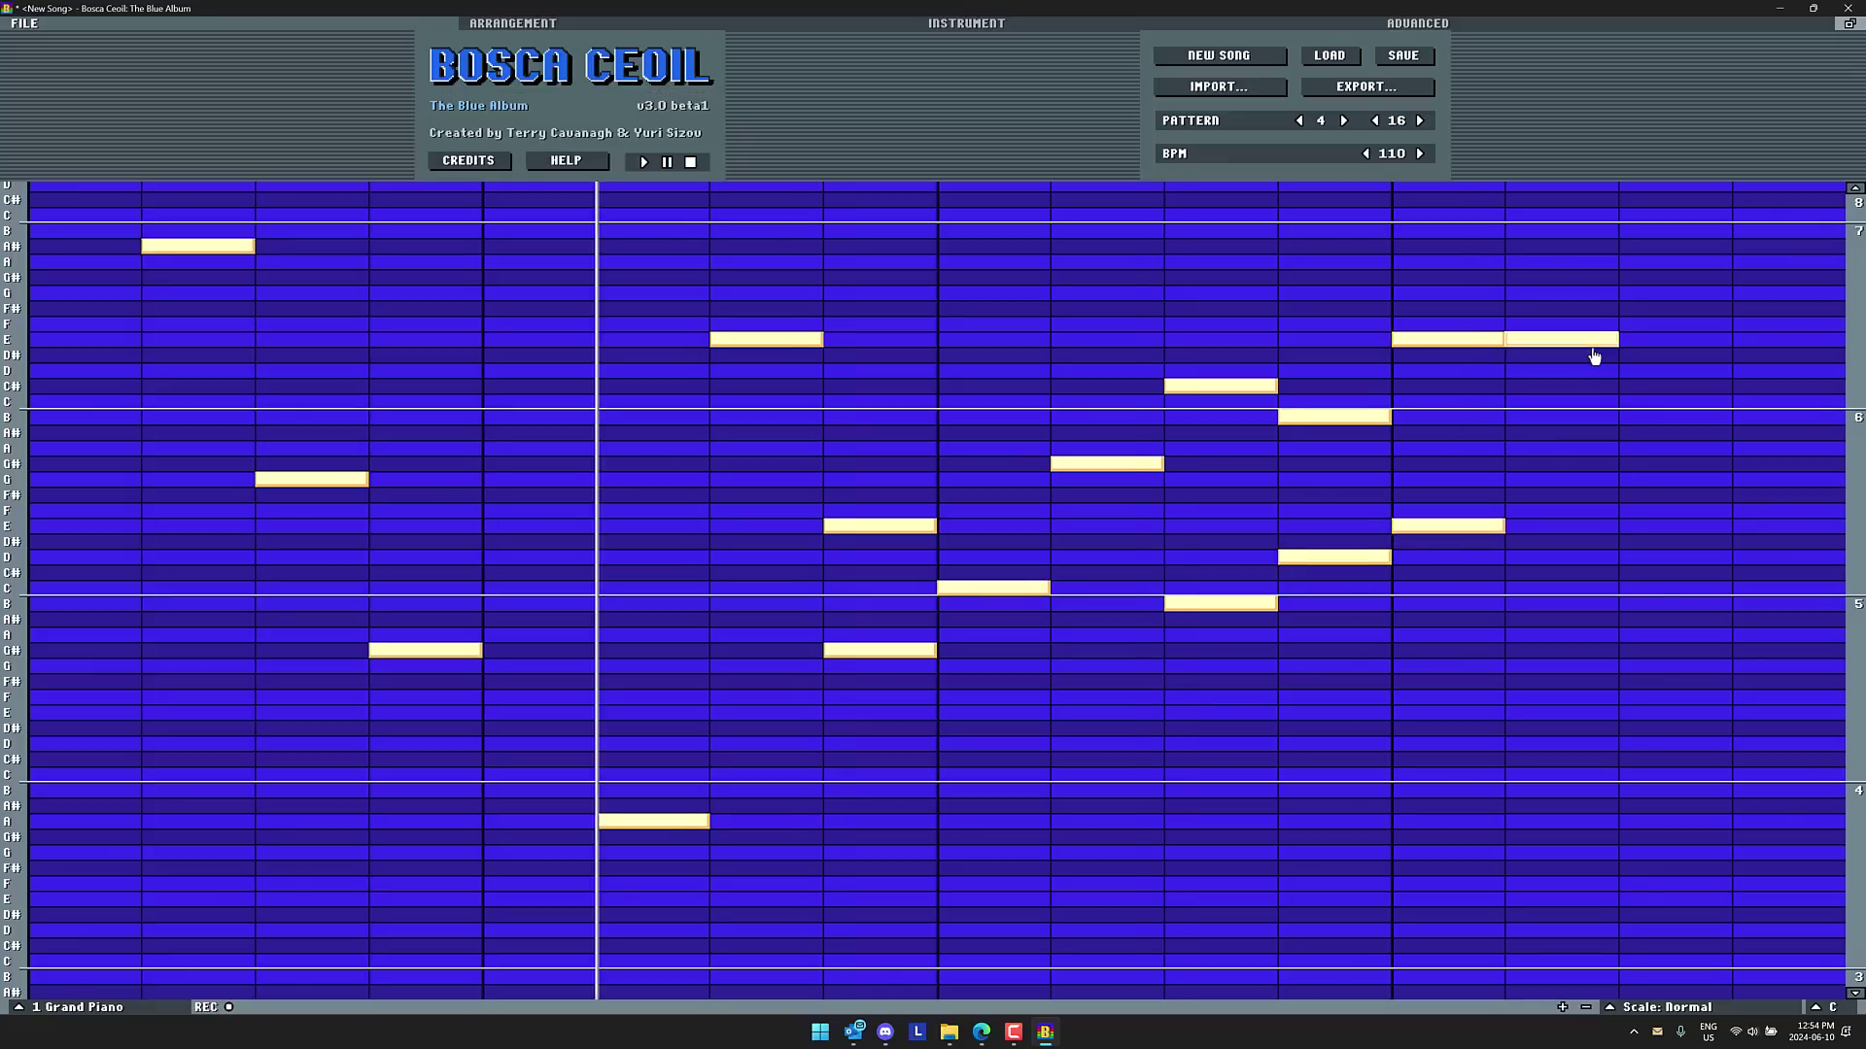
left_click(1582, 495)
left_click(1655, 370)
left_click(1658, 464)
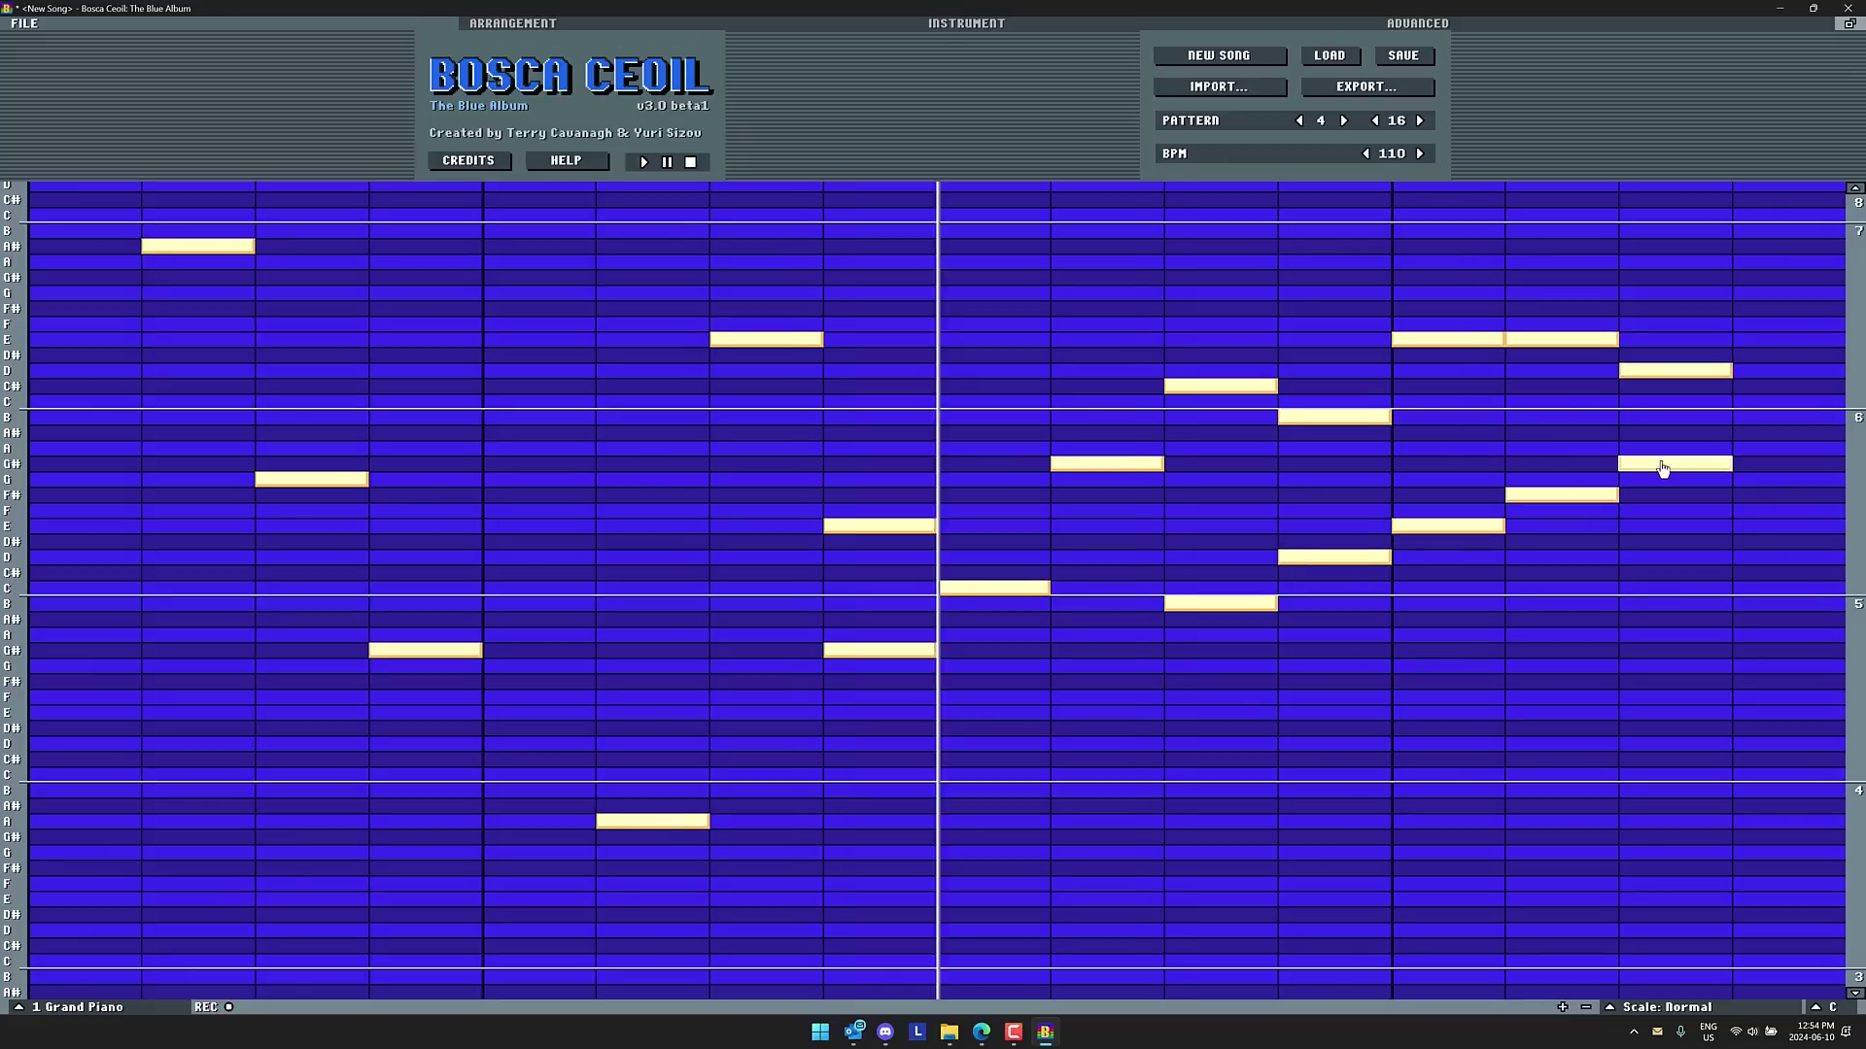
left_click(1780, 603)
left_click(1797, 541)
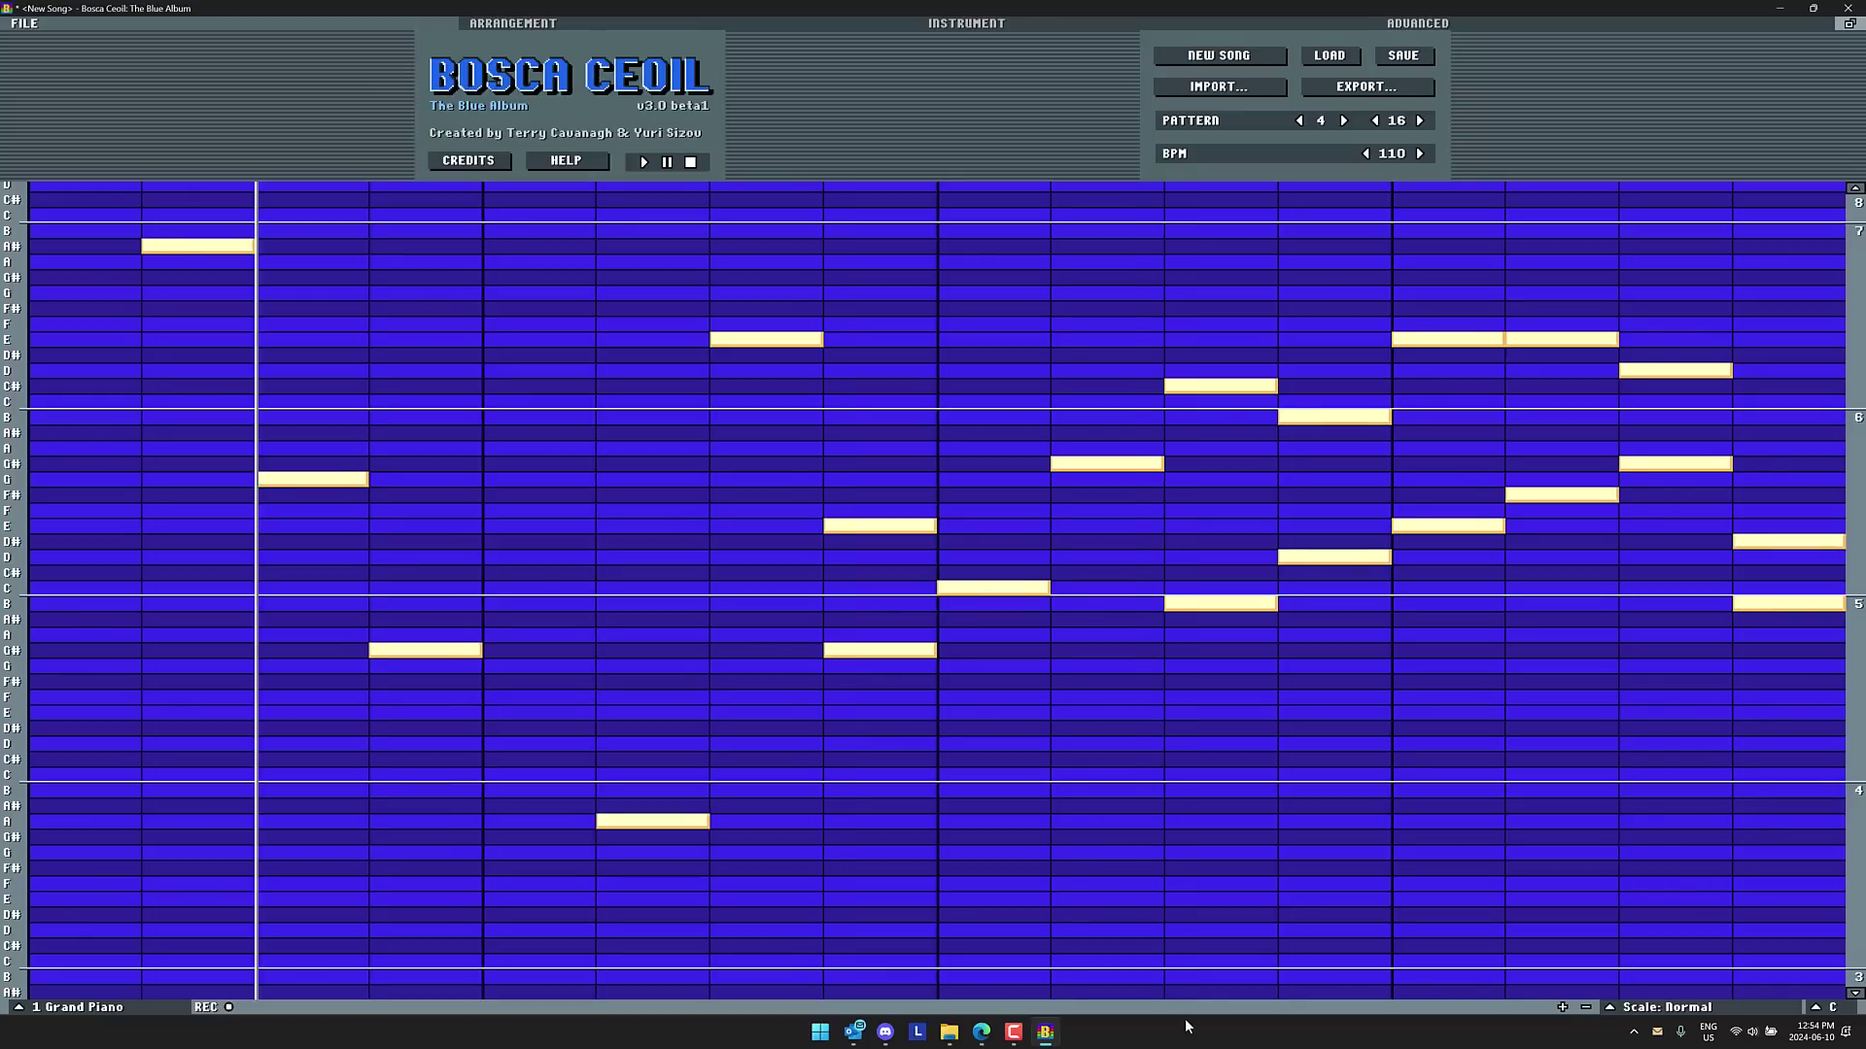
Show the Arrangement view with Grand Piano pattern 1 in the first slot
left_click(556, 25)
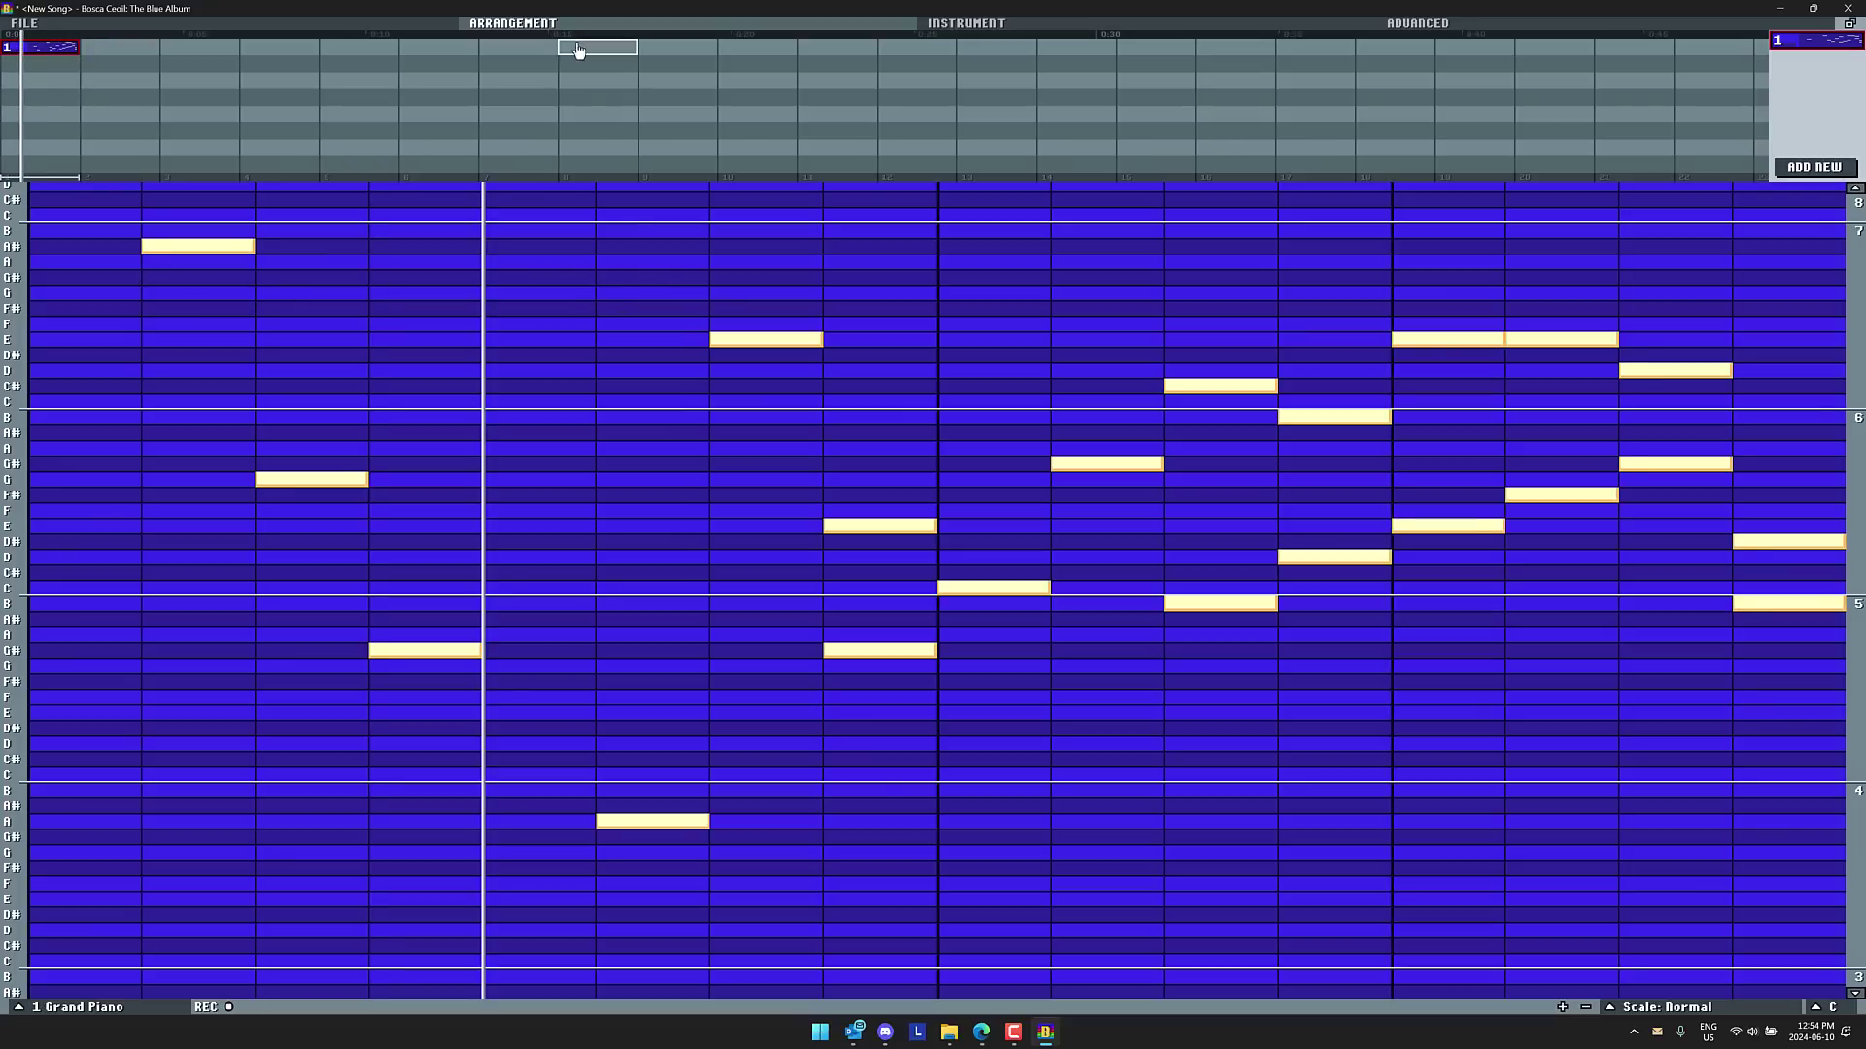
Add a second instrument to the song and set it to the Simple Drumkit
left_click(1032, 28)
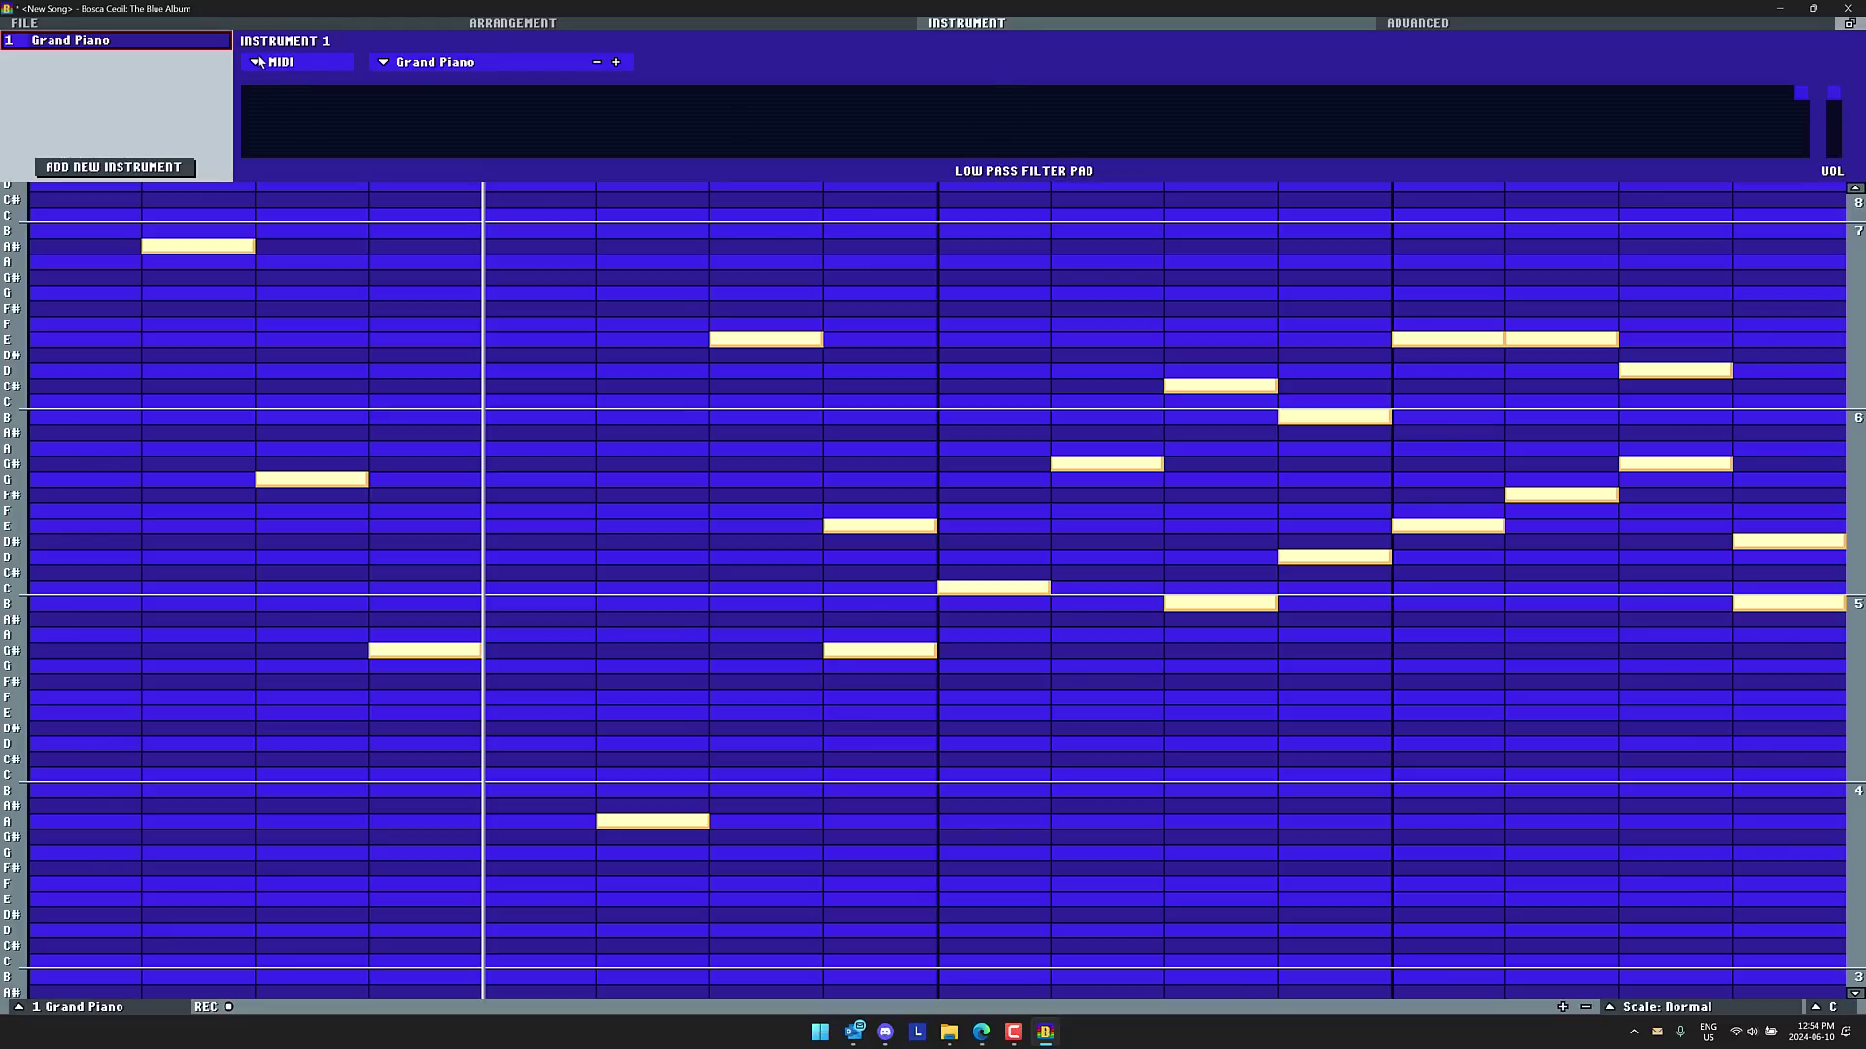
left_click(125, 167)
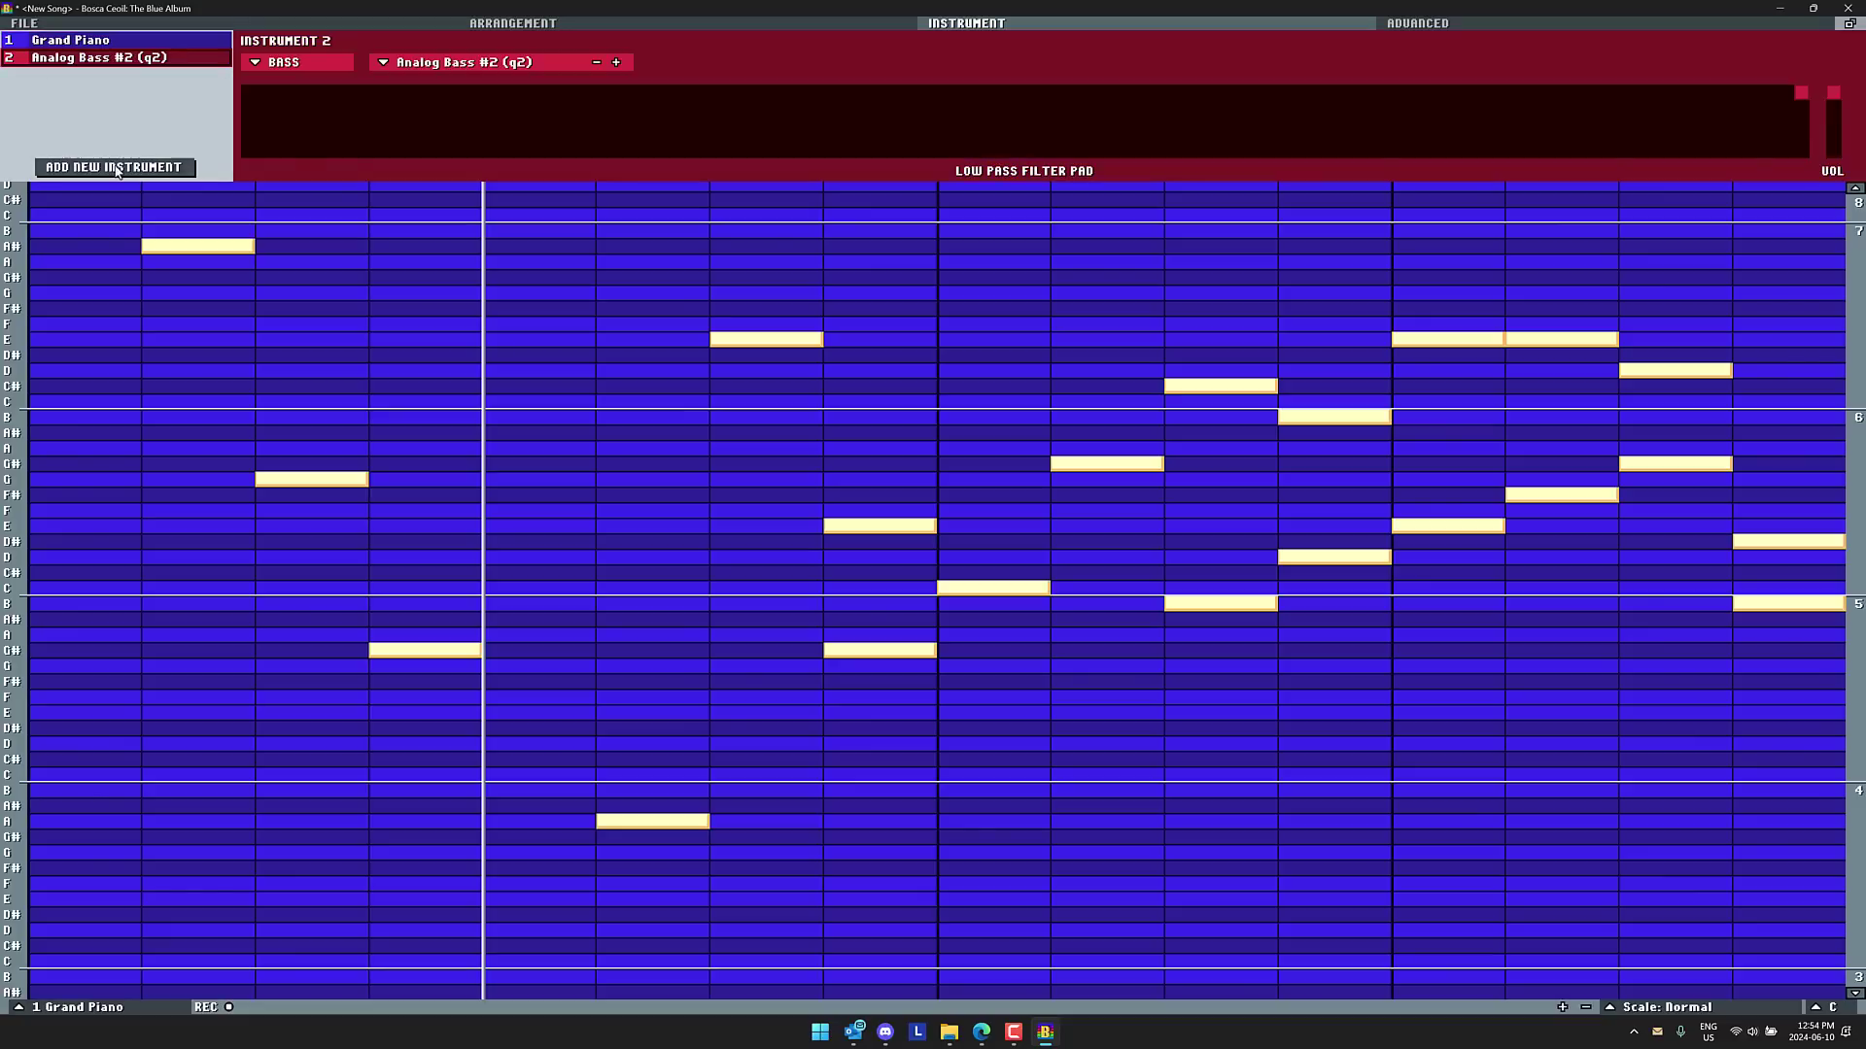
left_click(309, 64)
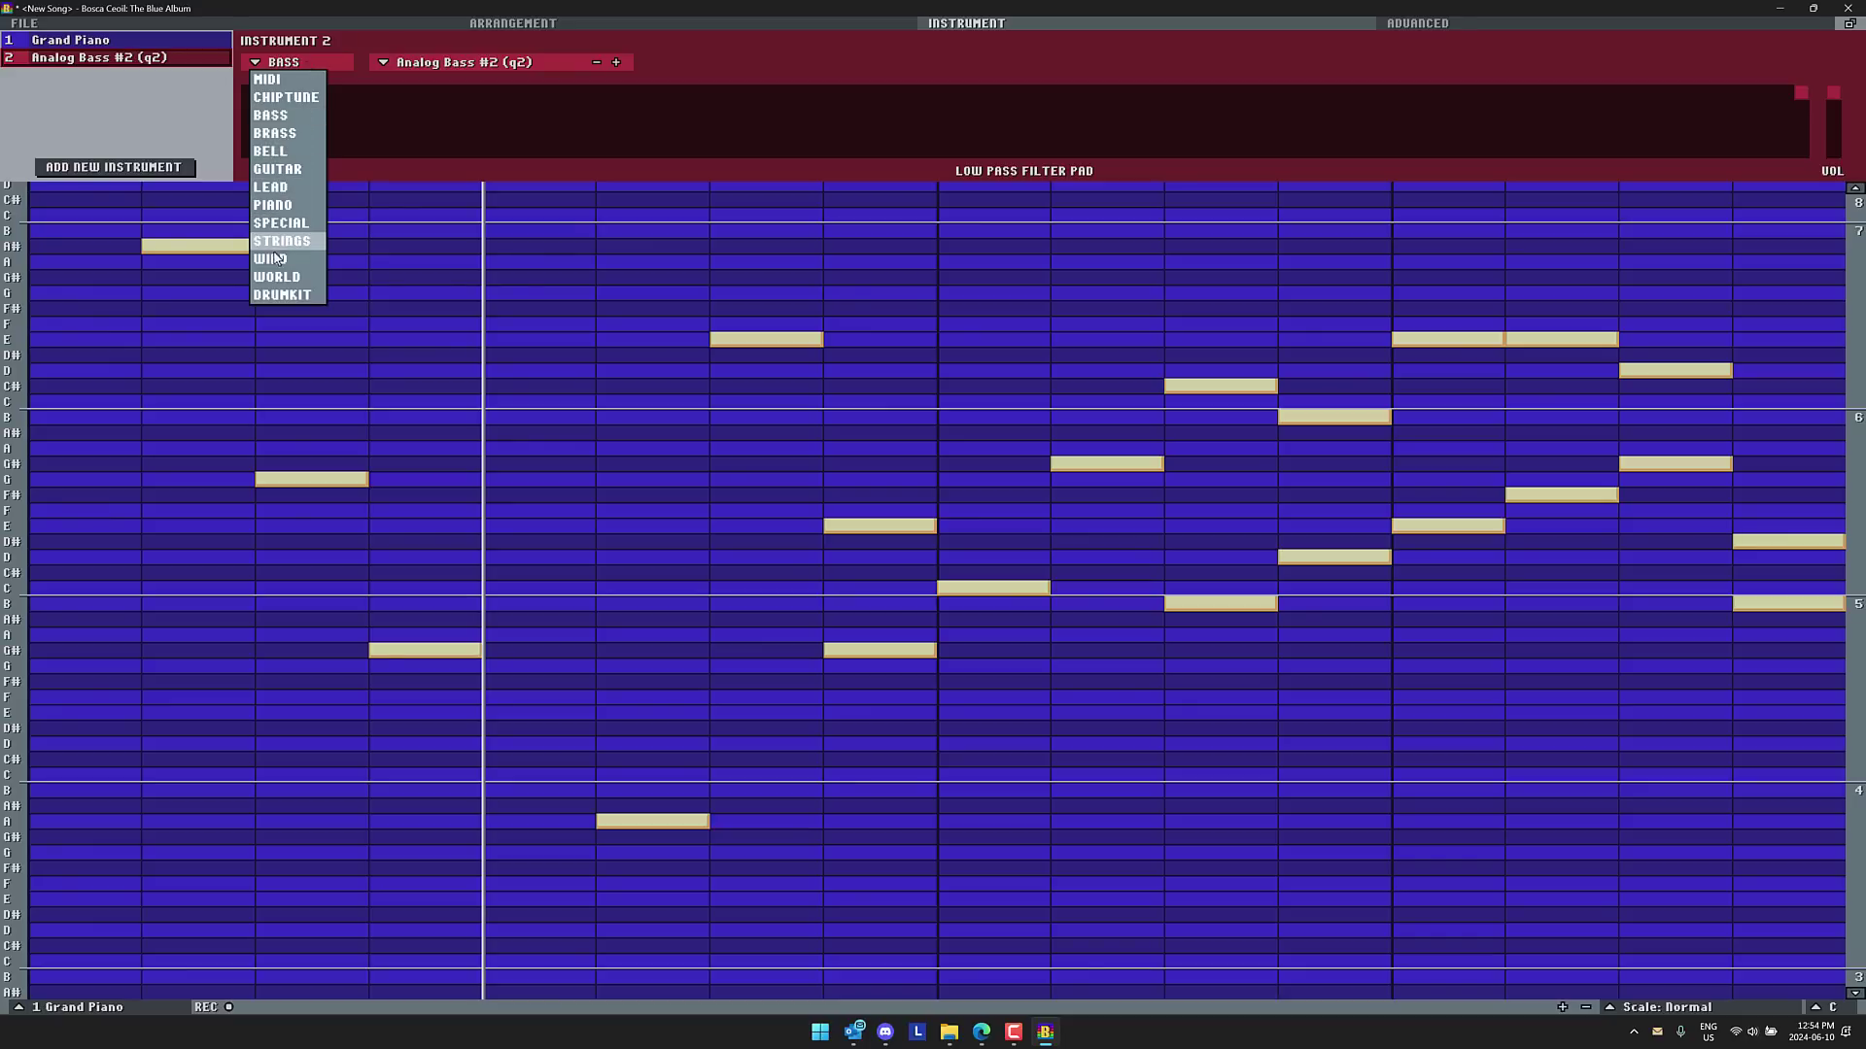
left_click(282, 295)
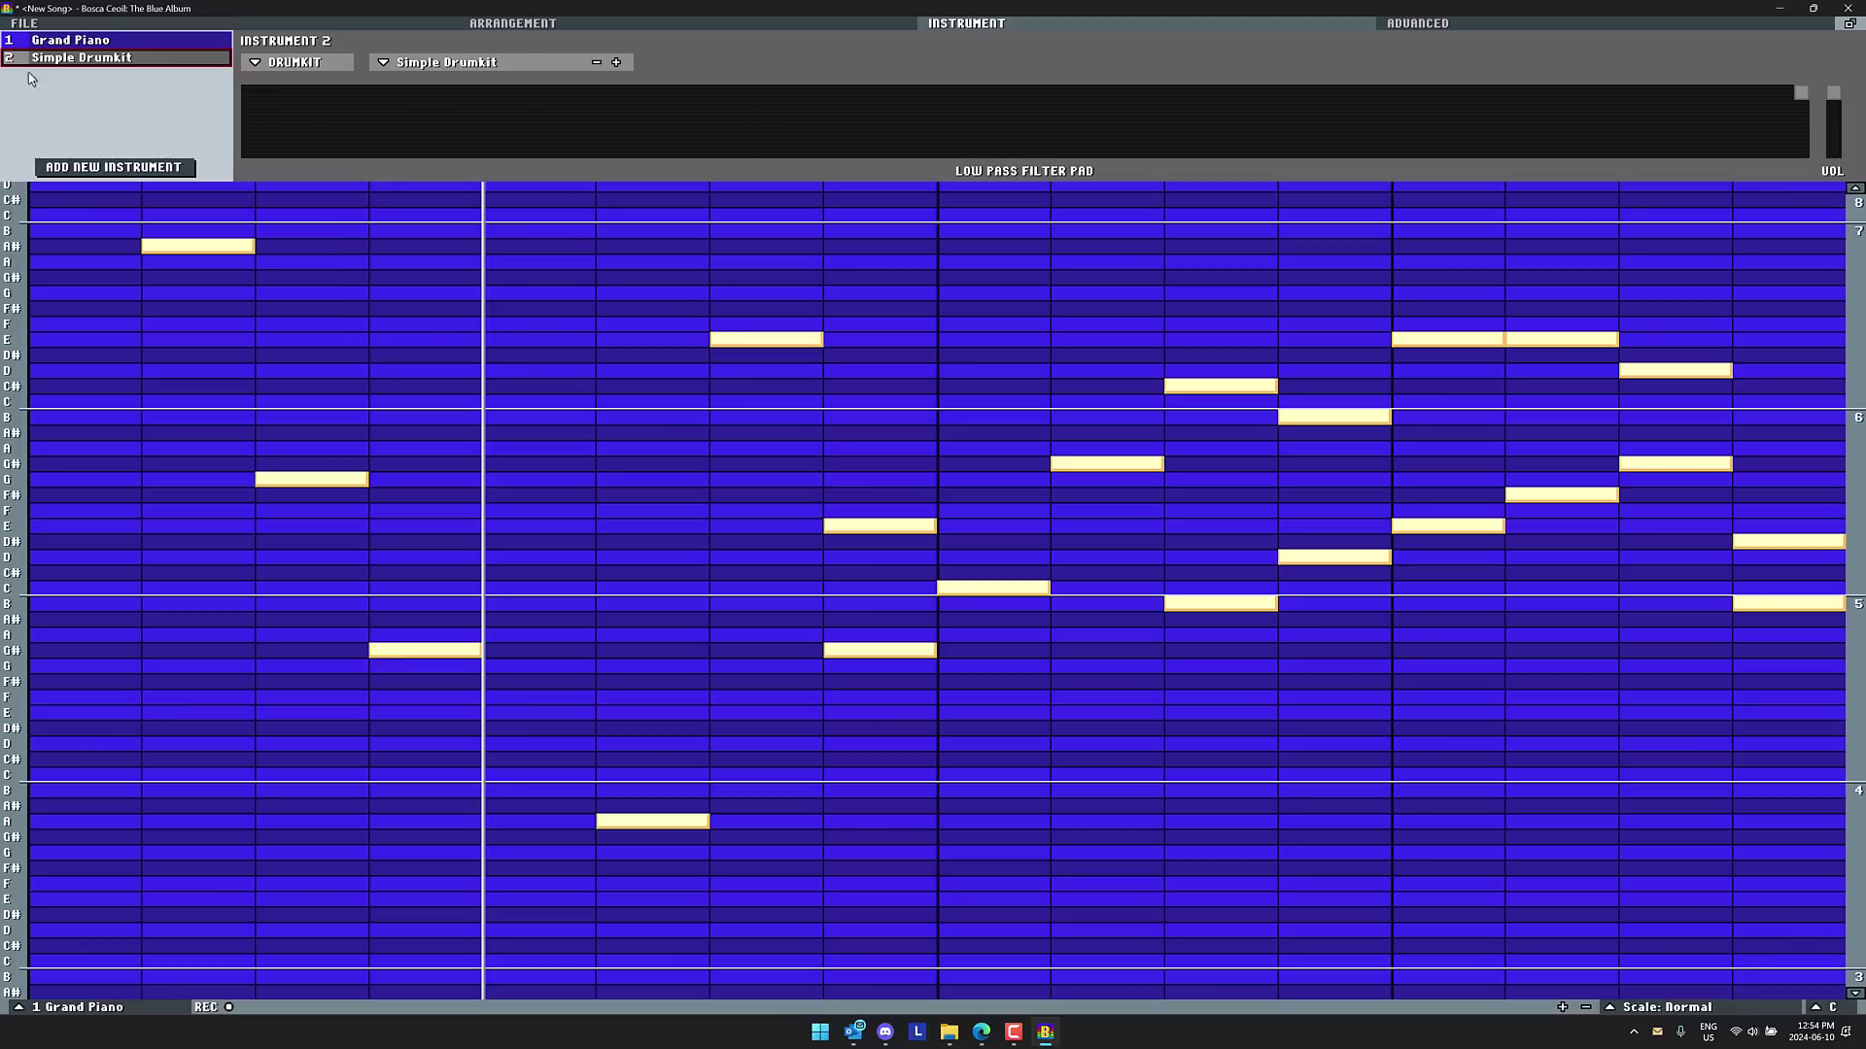
Add a third instrument in the Brass category using the Twin Horn preset
left_click(145, 171)
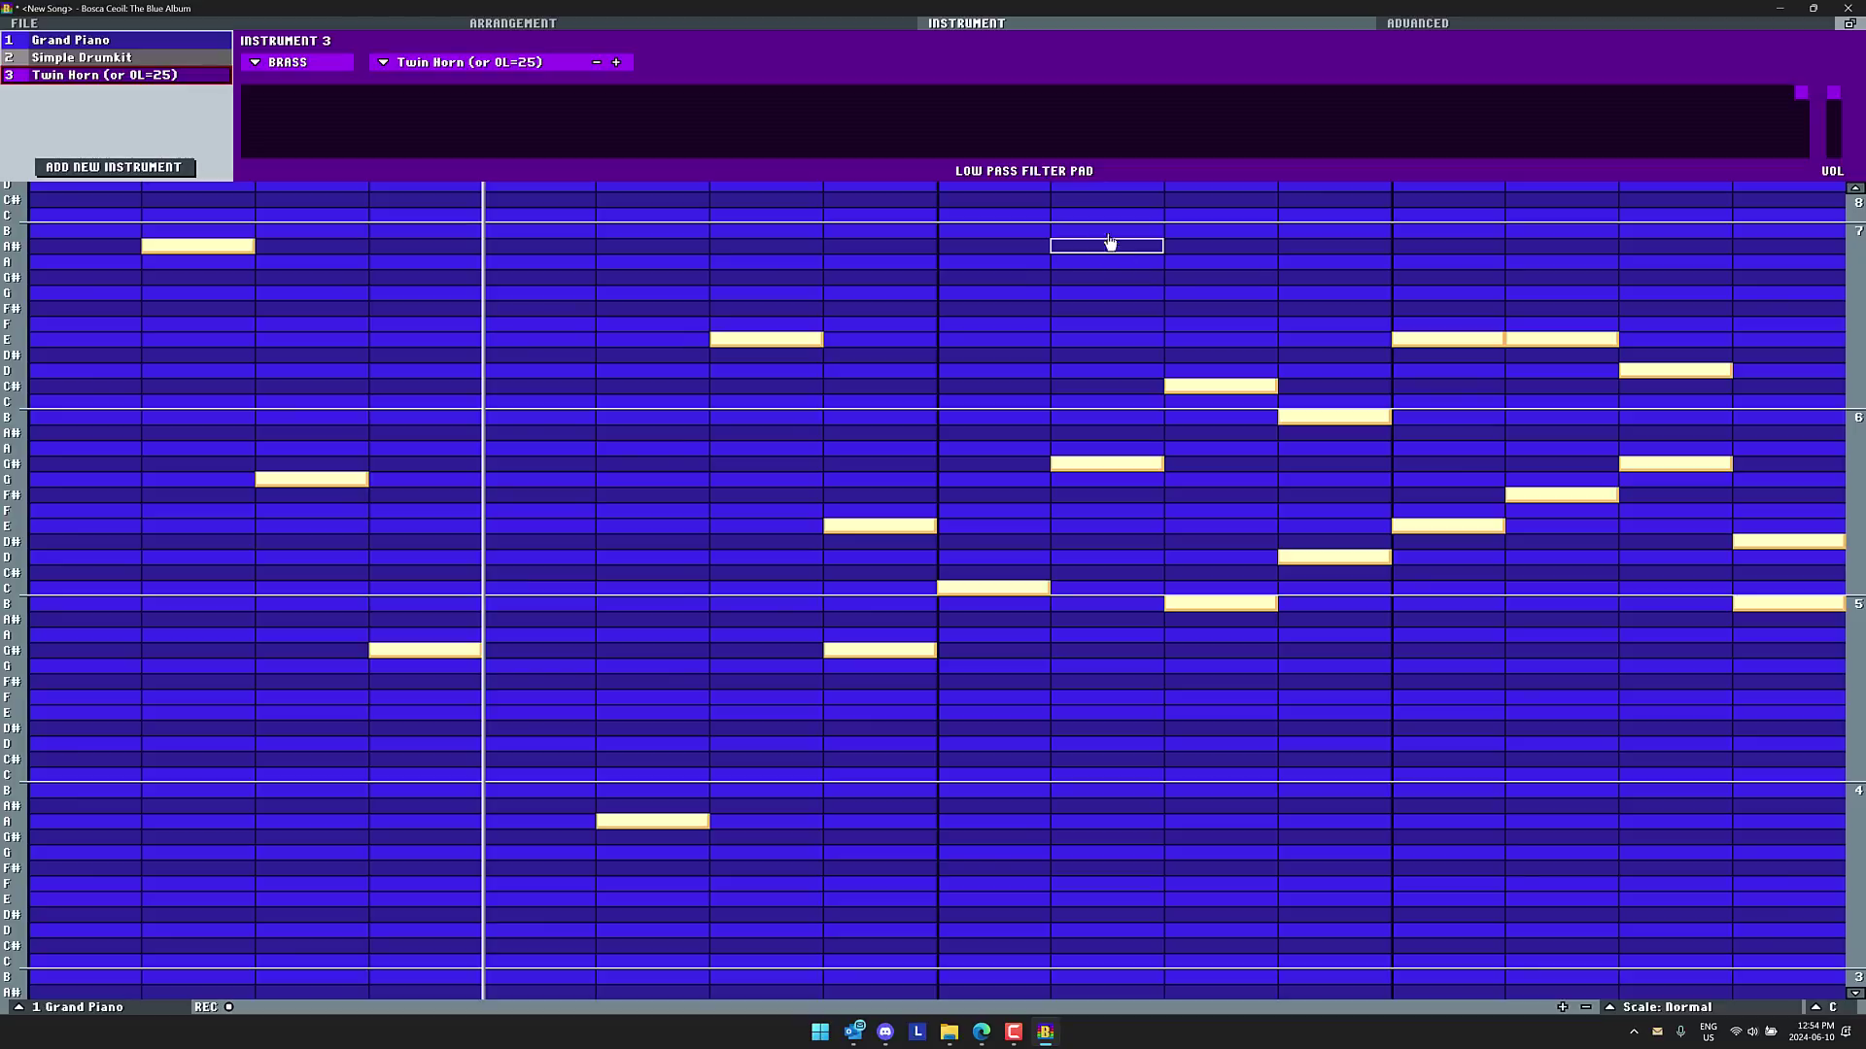
left_click(313, 61)
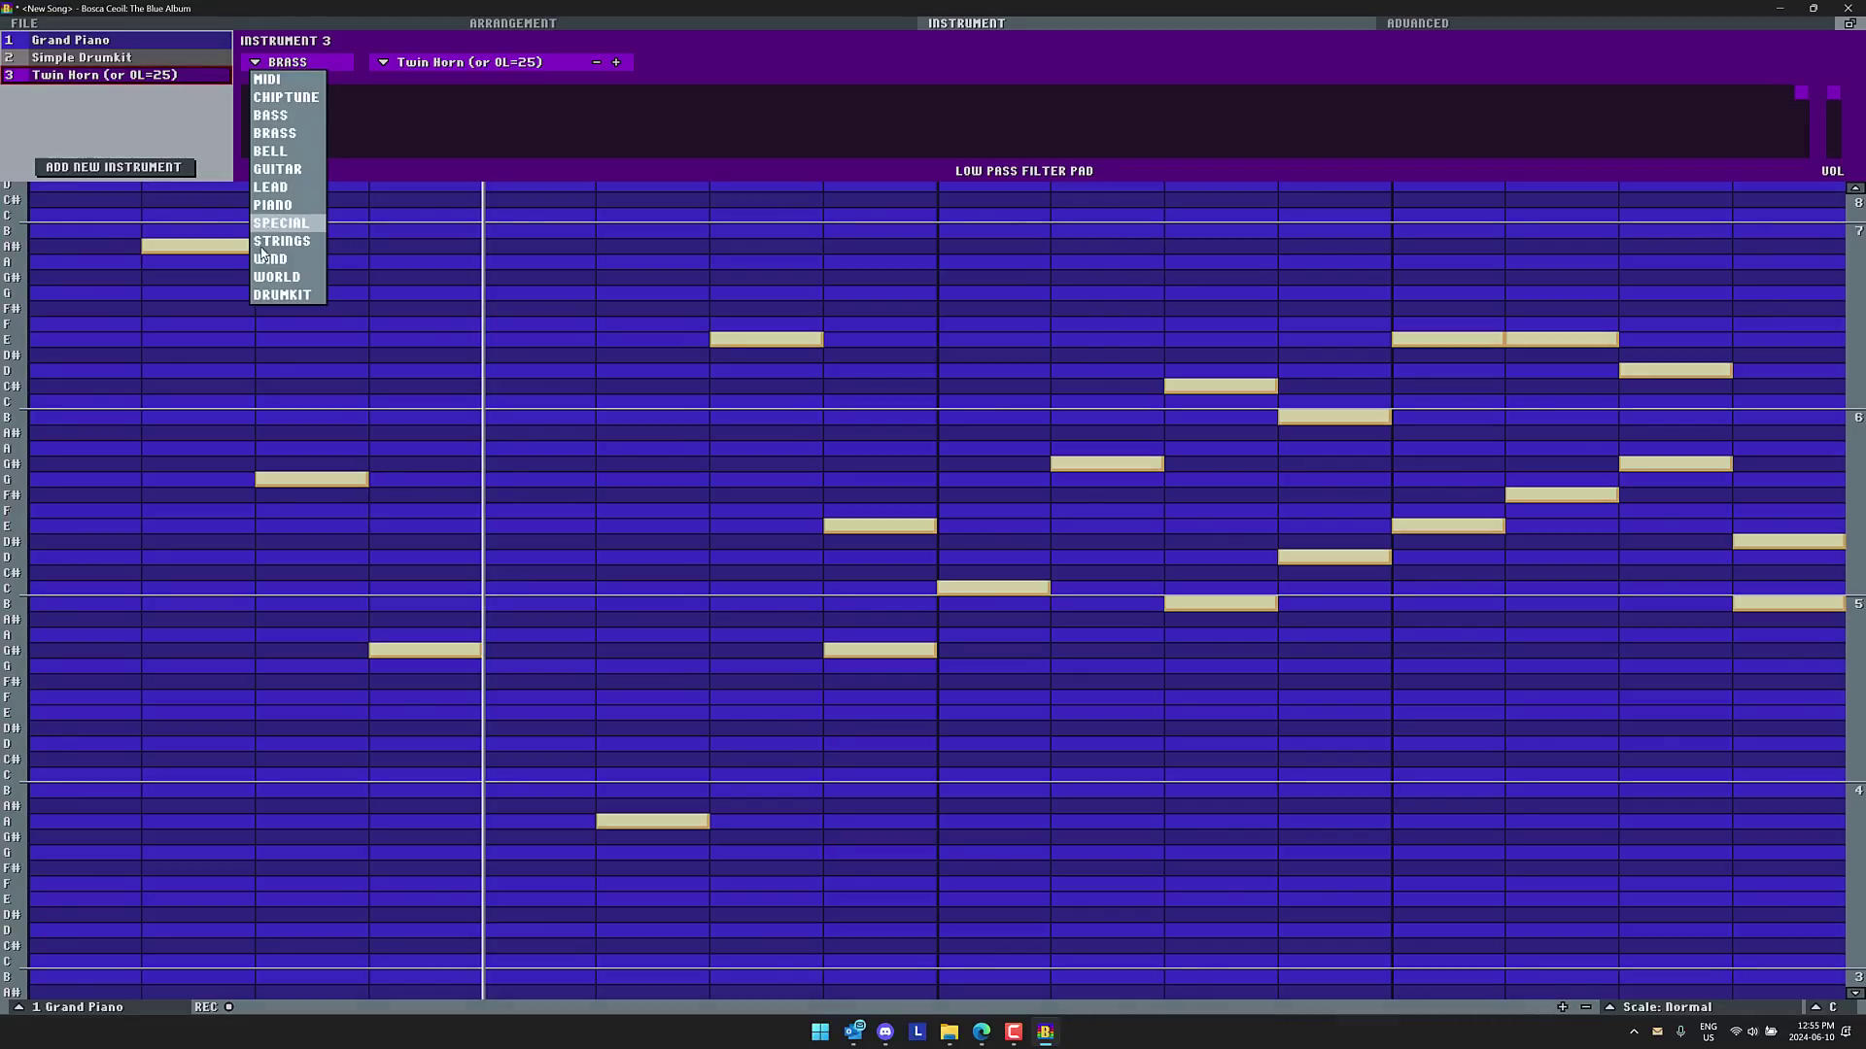
left_click(564, 150)
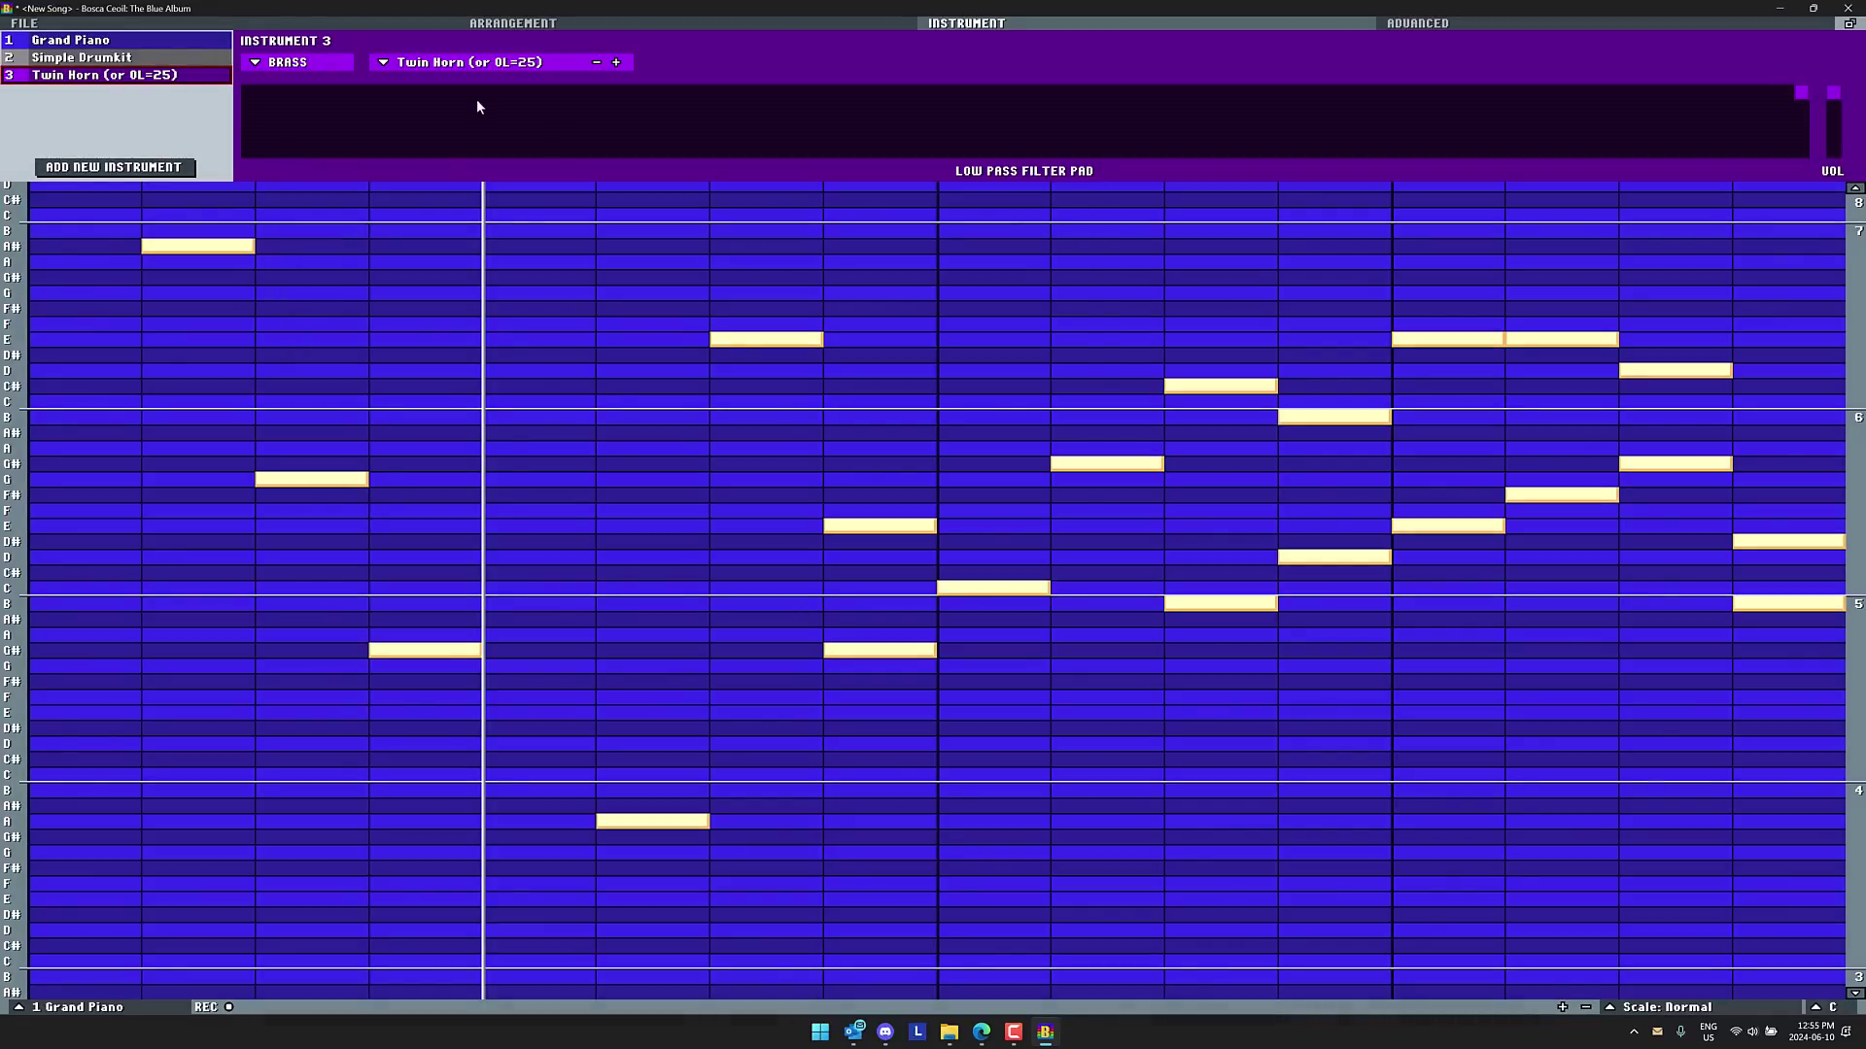
left_click(472, 68)
left_click(579, 22)
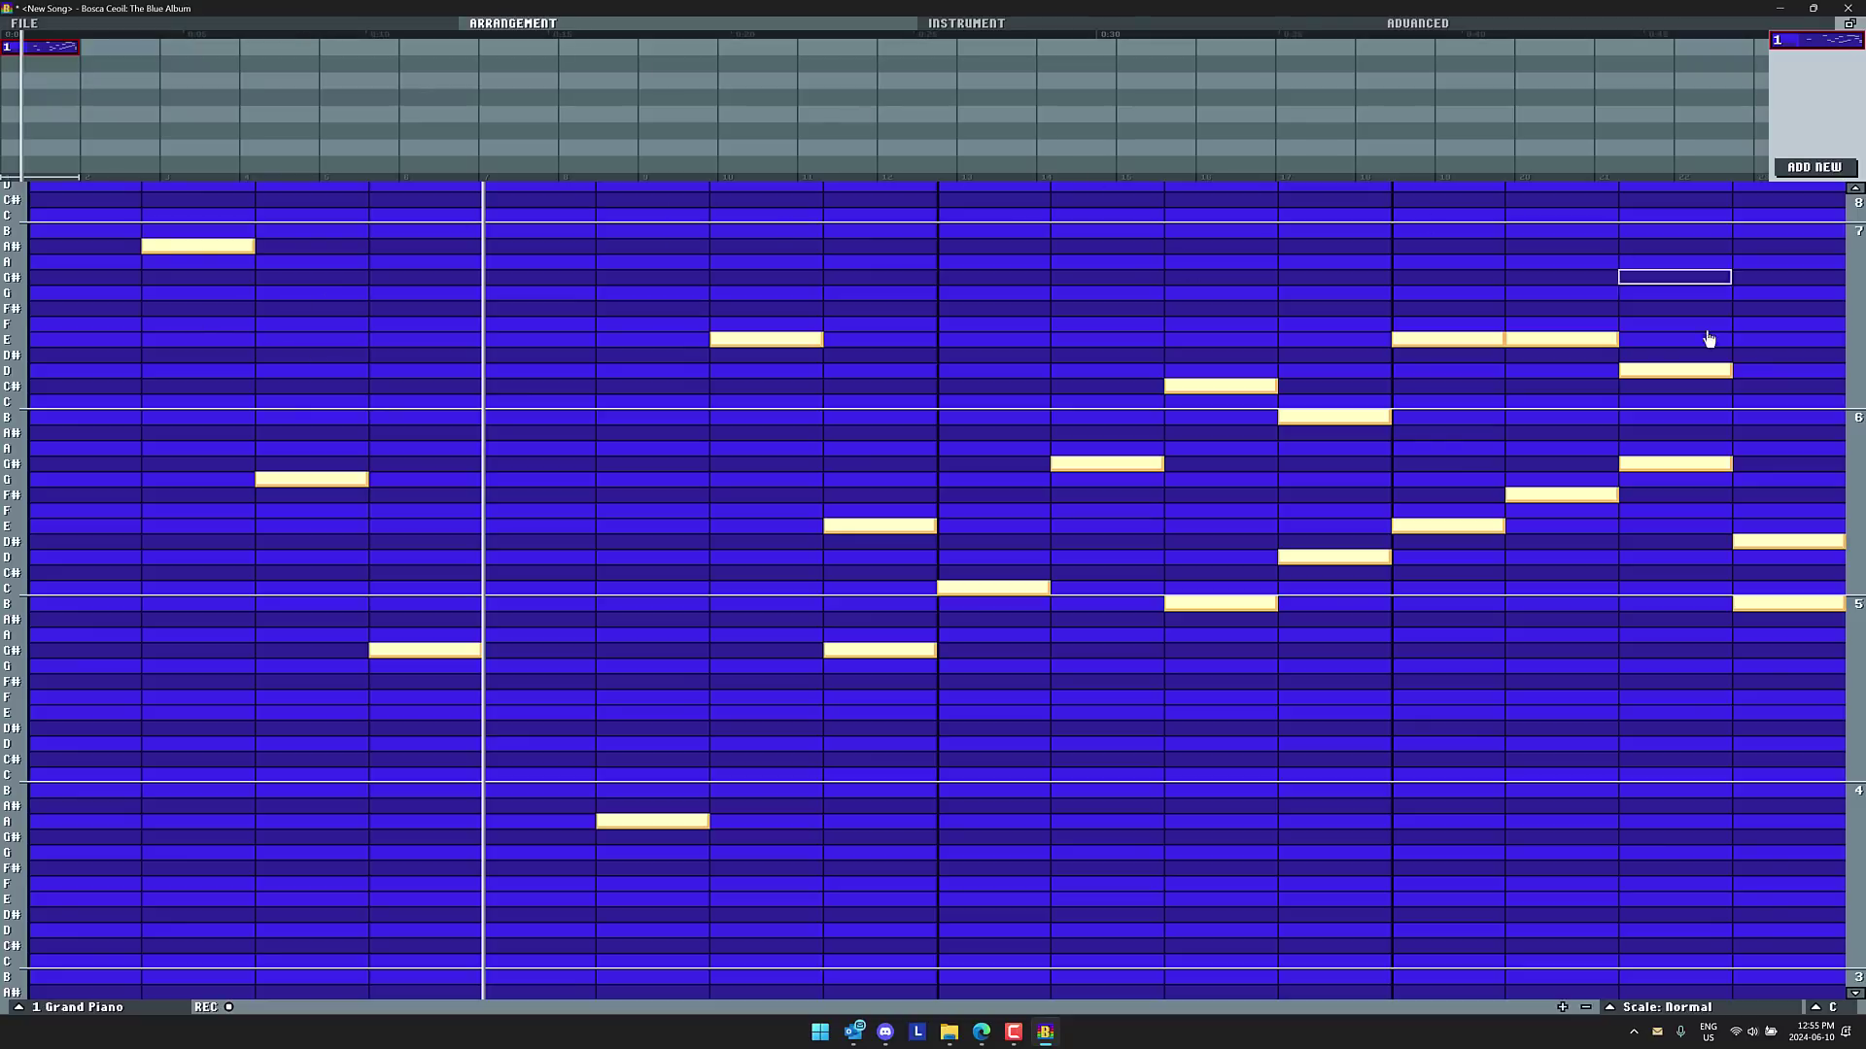
Add pattern 2 using the Simple Drumkit and place it on arrangement row 2 at bar 1
left_click(1830, 167)
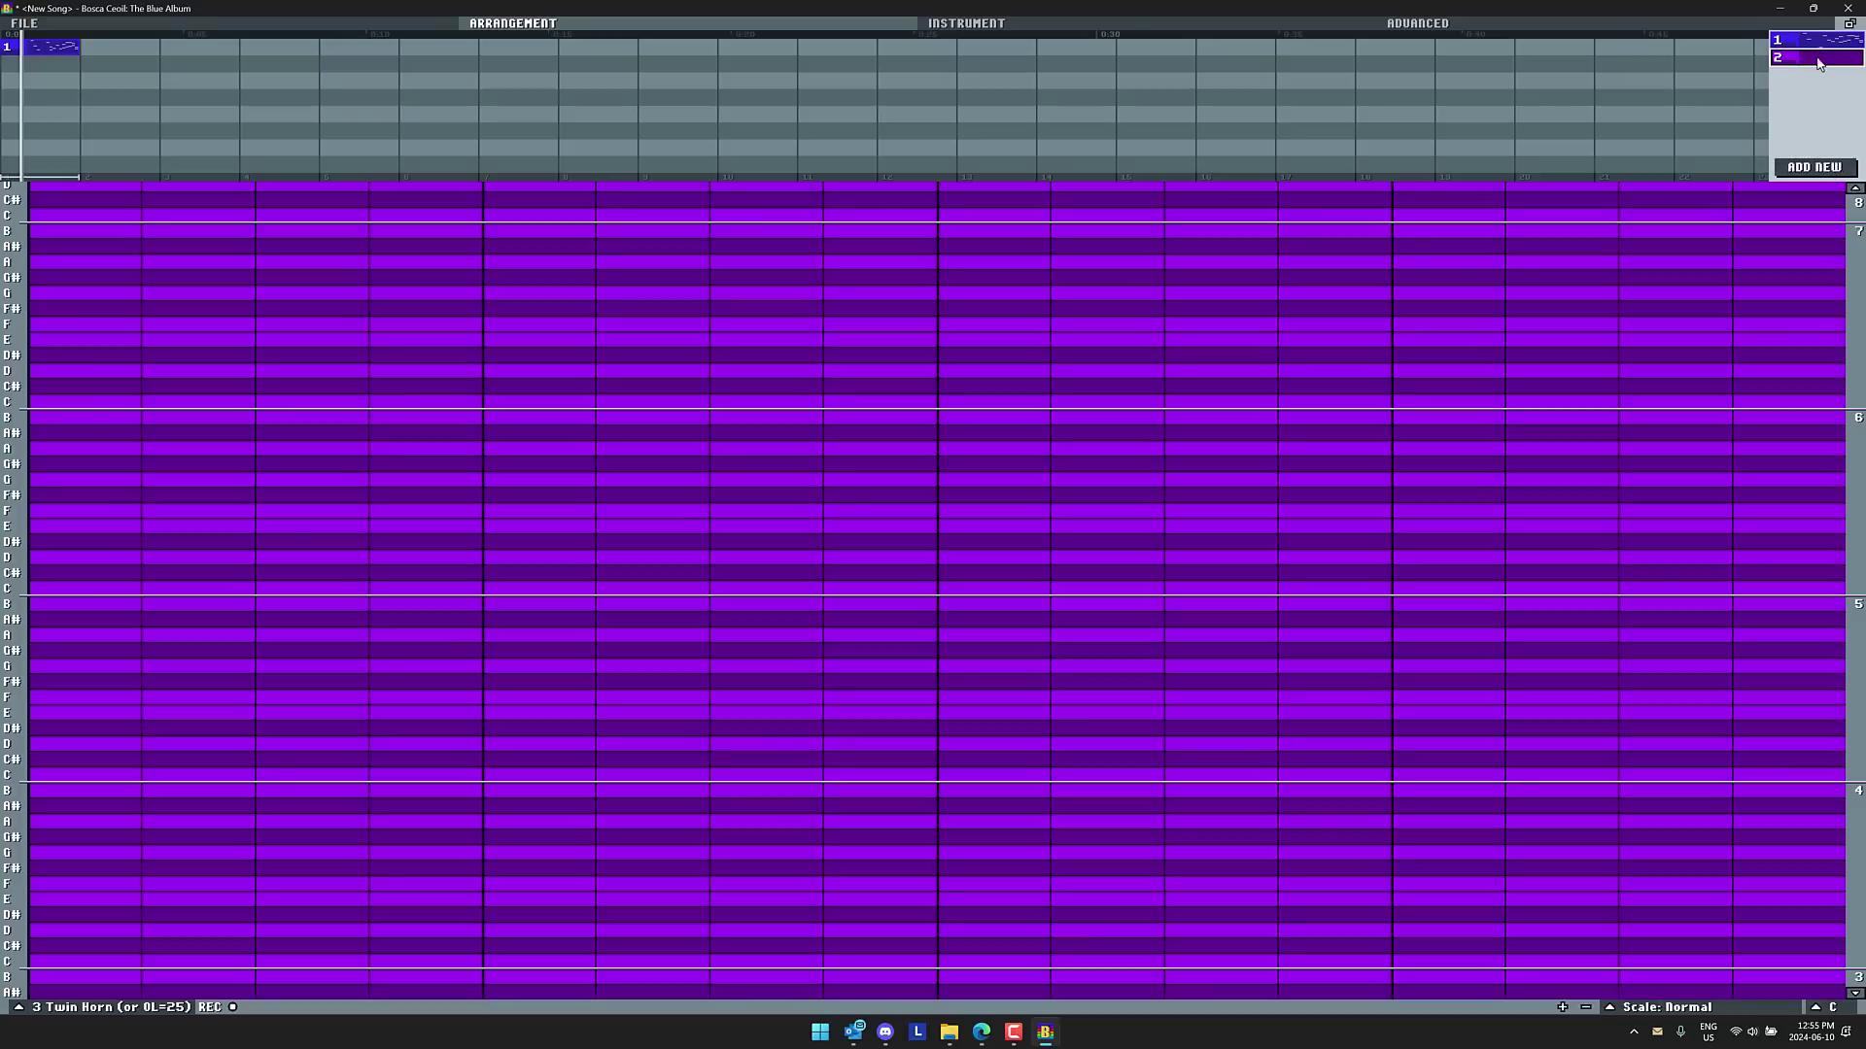
left_click(47, 1009)
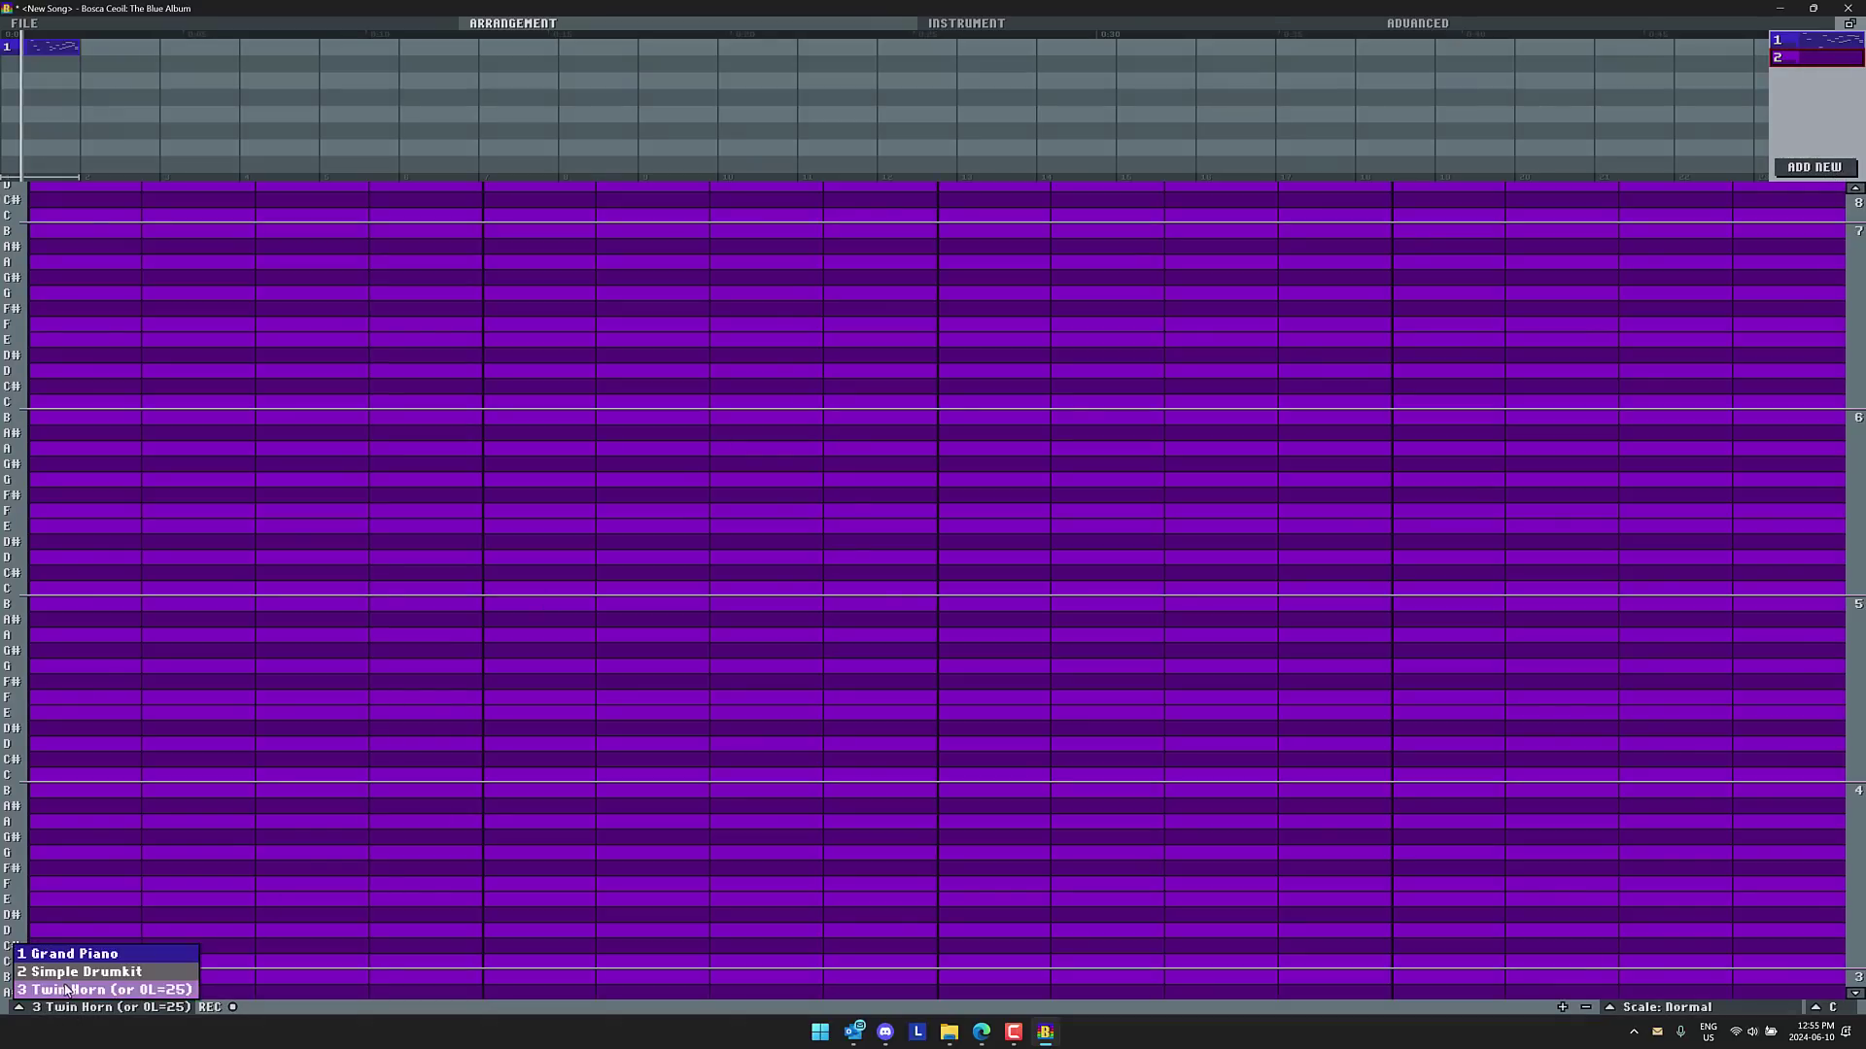
left_click(77, 972)
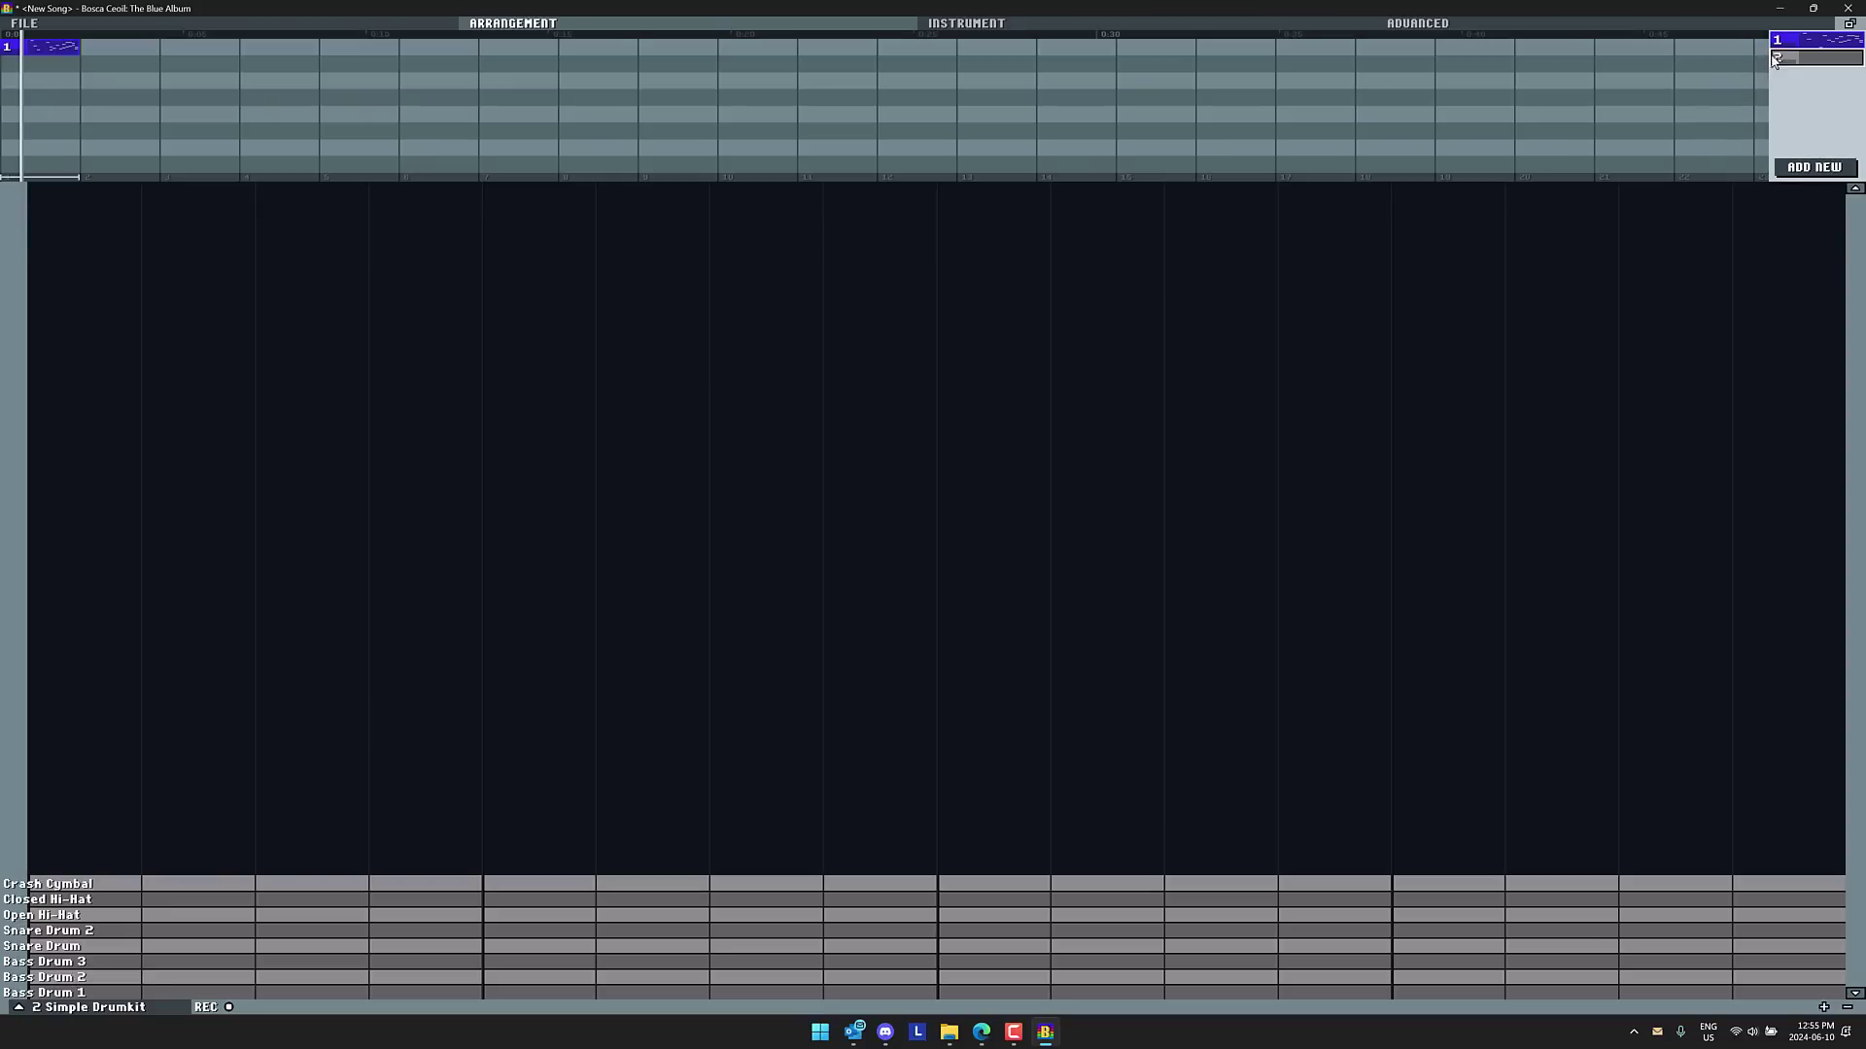
left_click_drag(1774, 60, 44, 64)
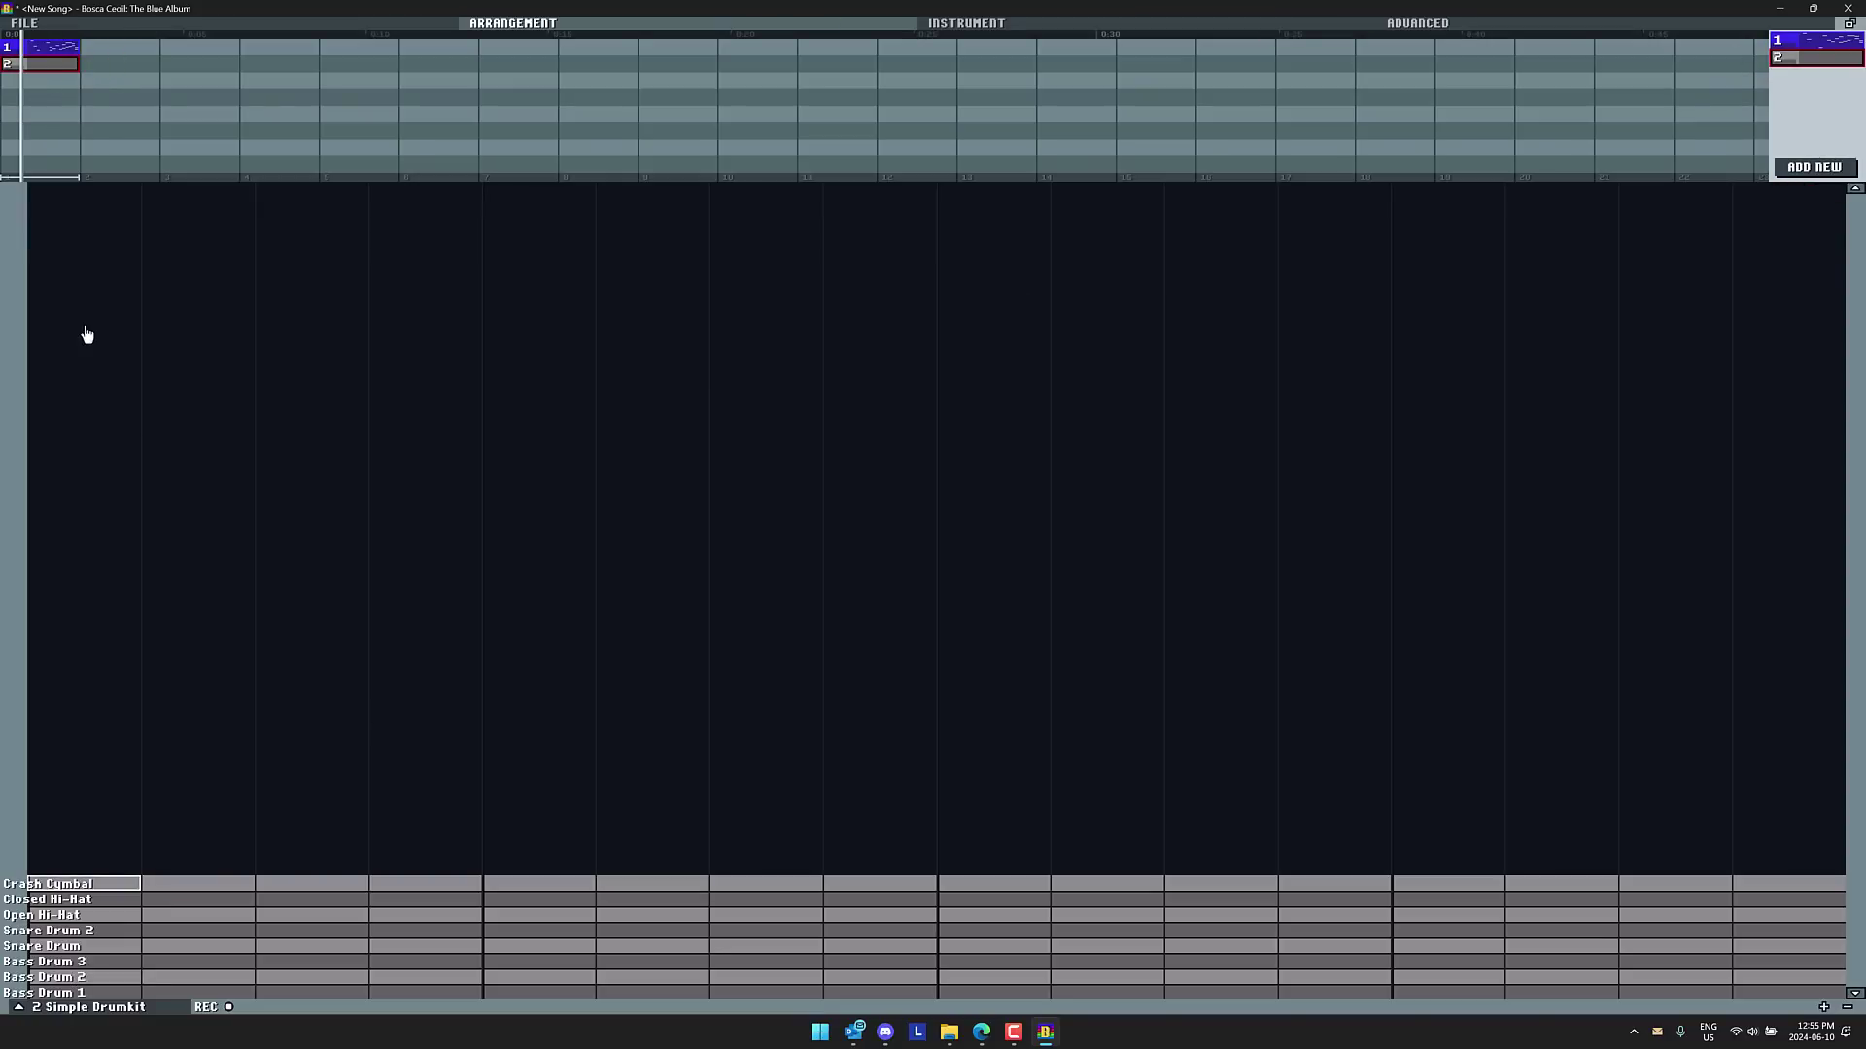
Lay down crash cymbal hits with Bass Drum 3, Snare Drum 2 and Bass Drum 1 hits
left_click(58, 269)
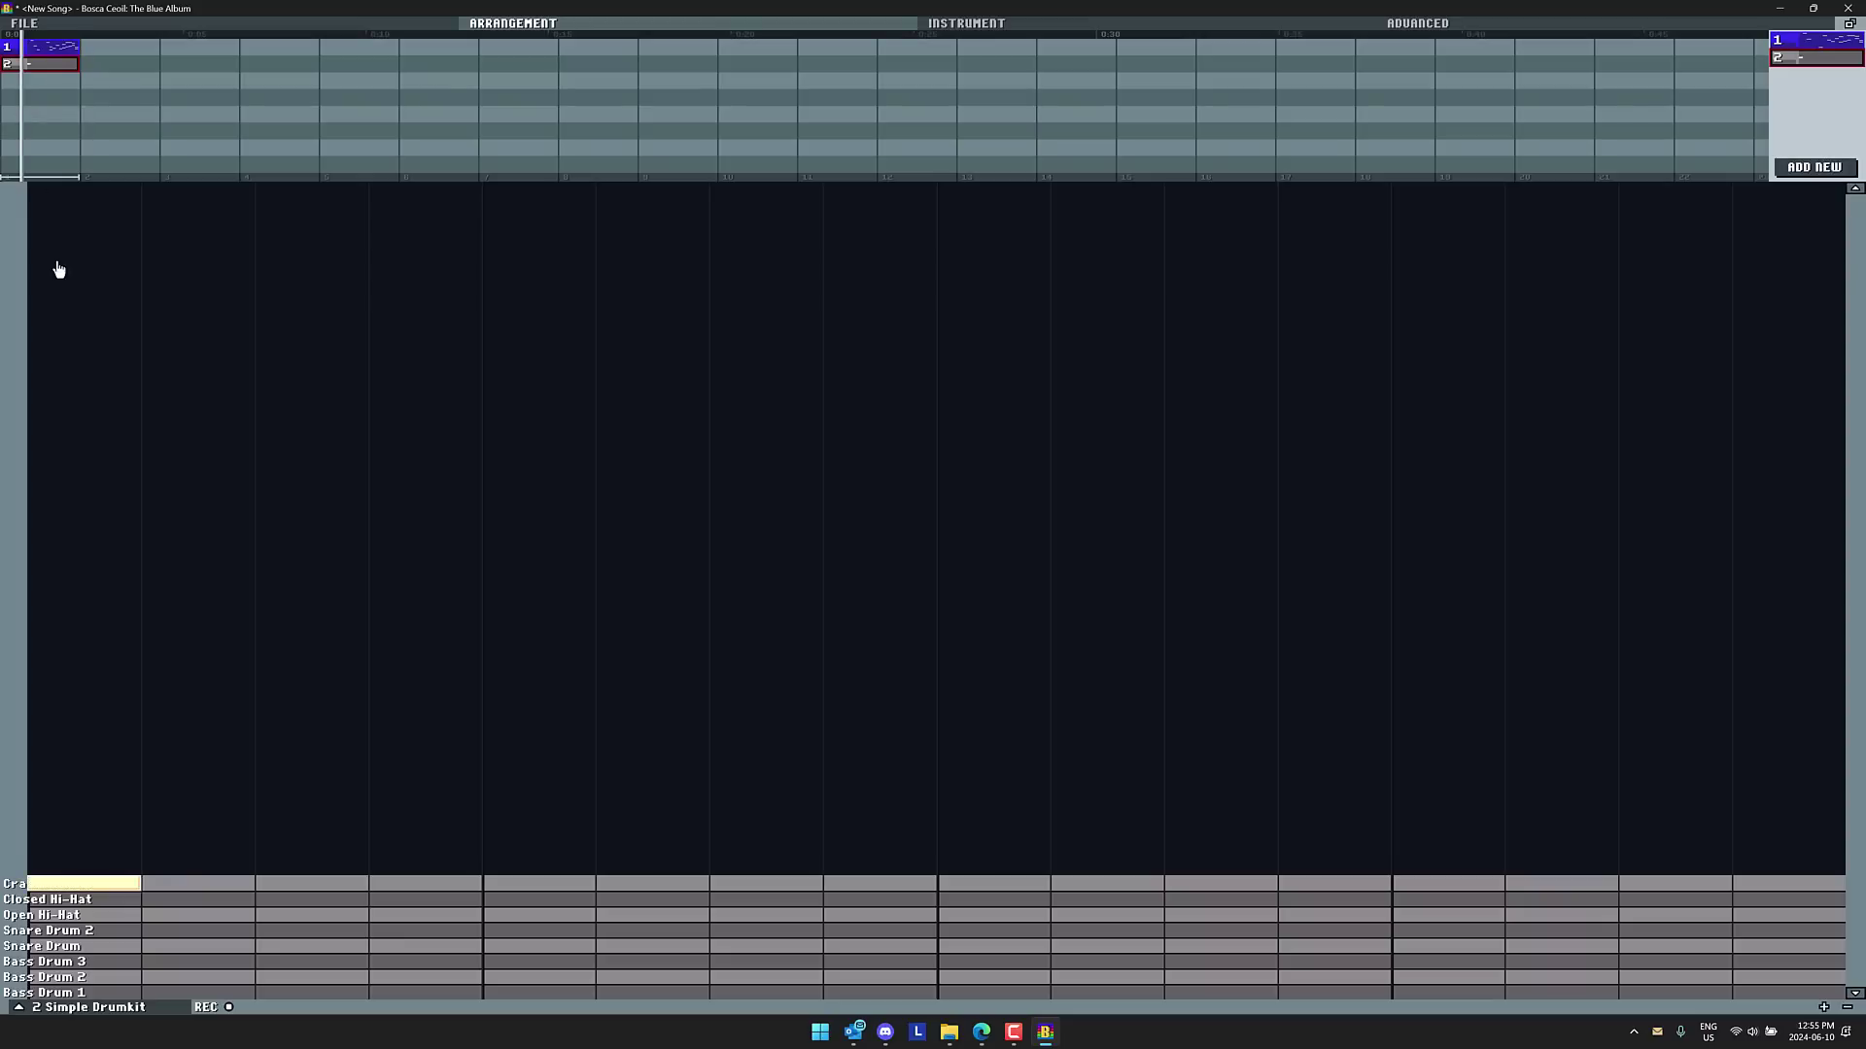
left_click(213, 309)
left_click(416, 408)
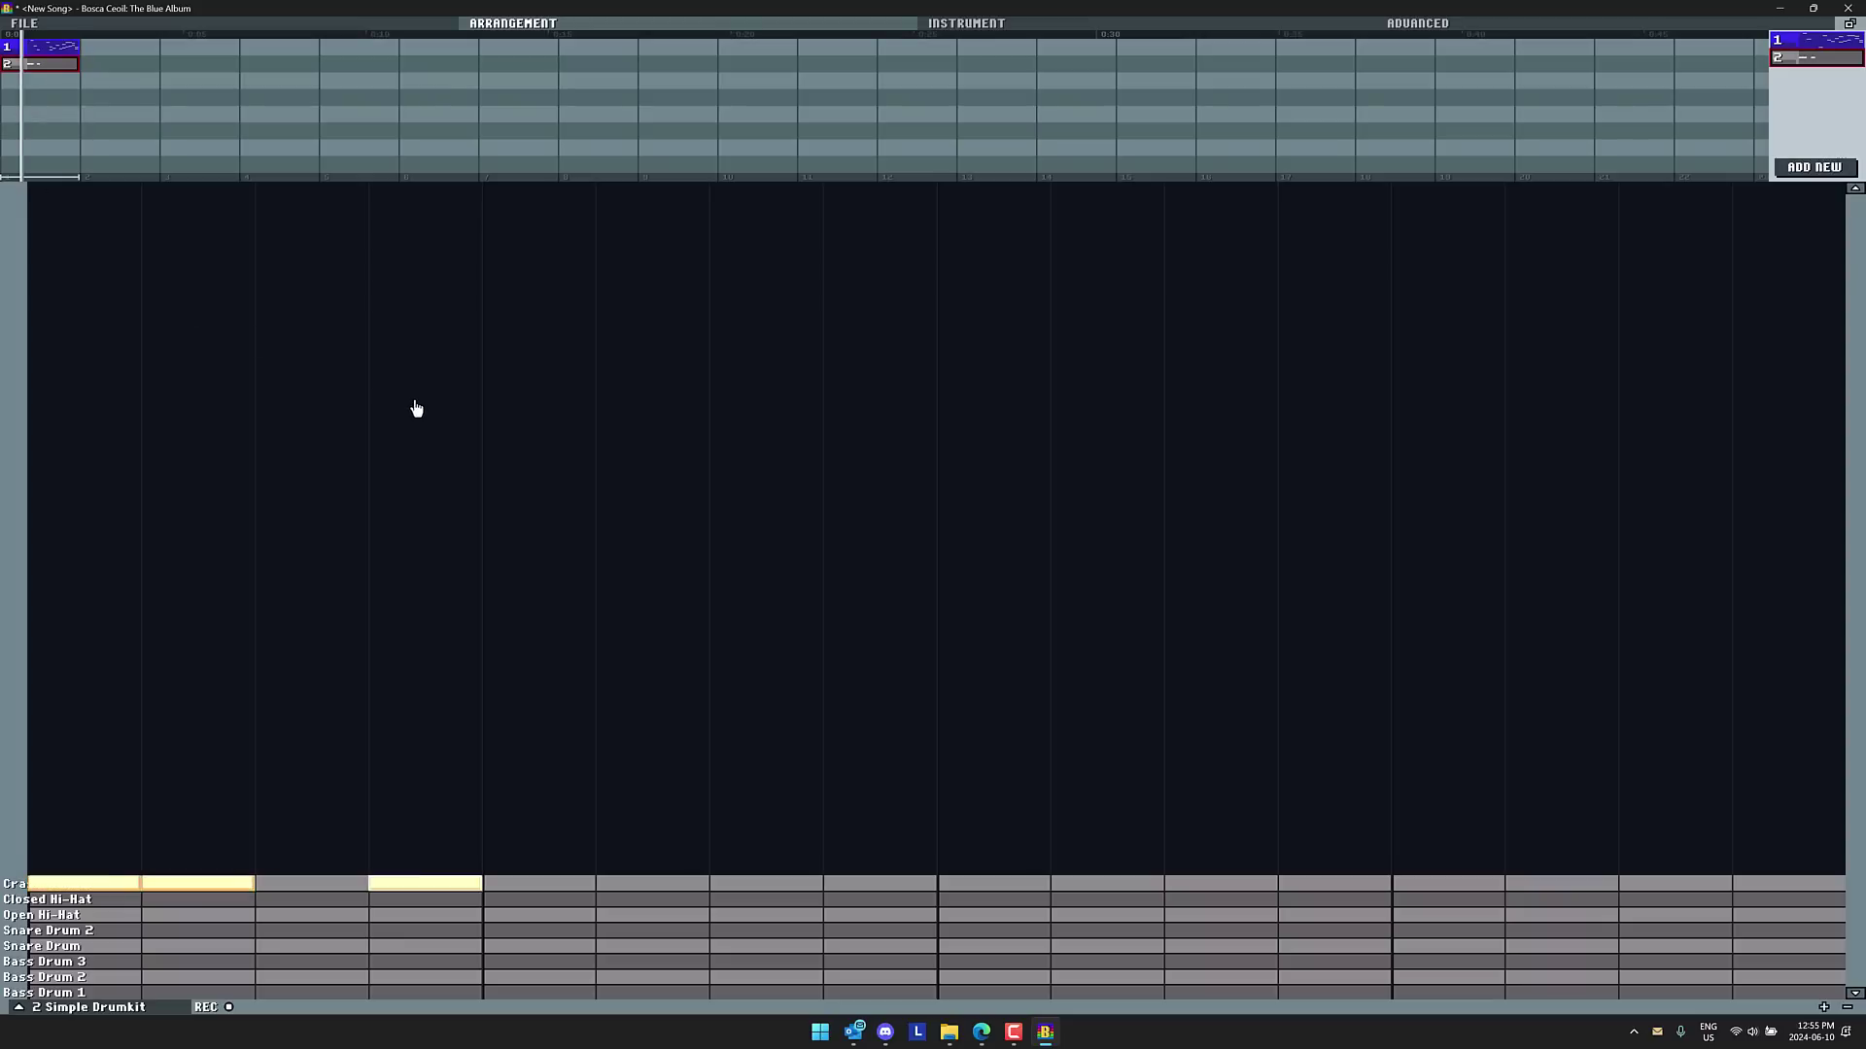
left_click(539, 883)
left_click(685, 965)
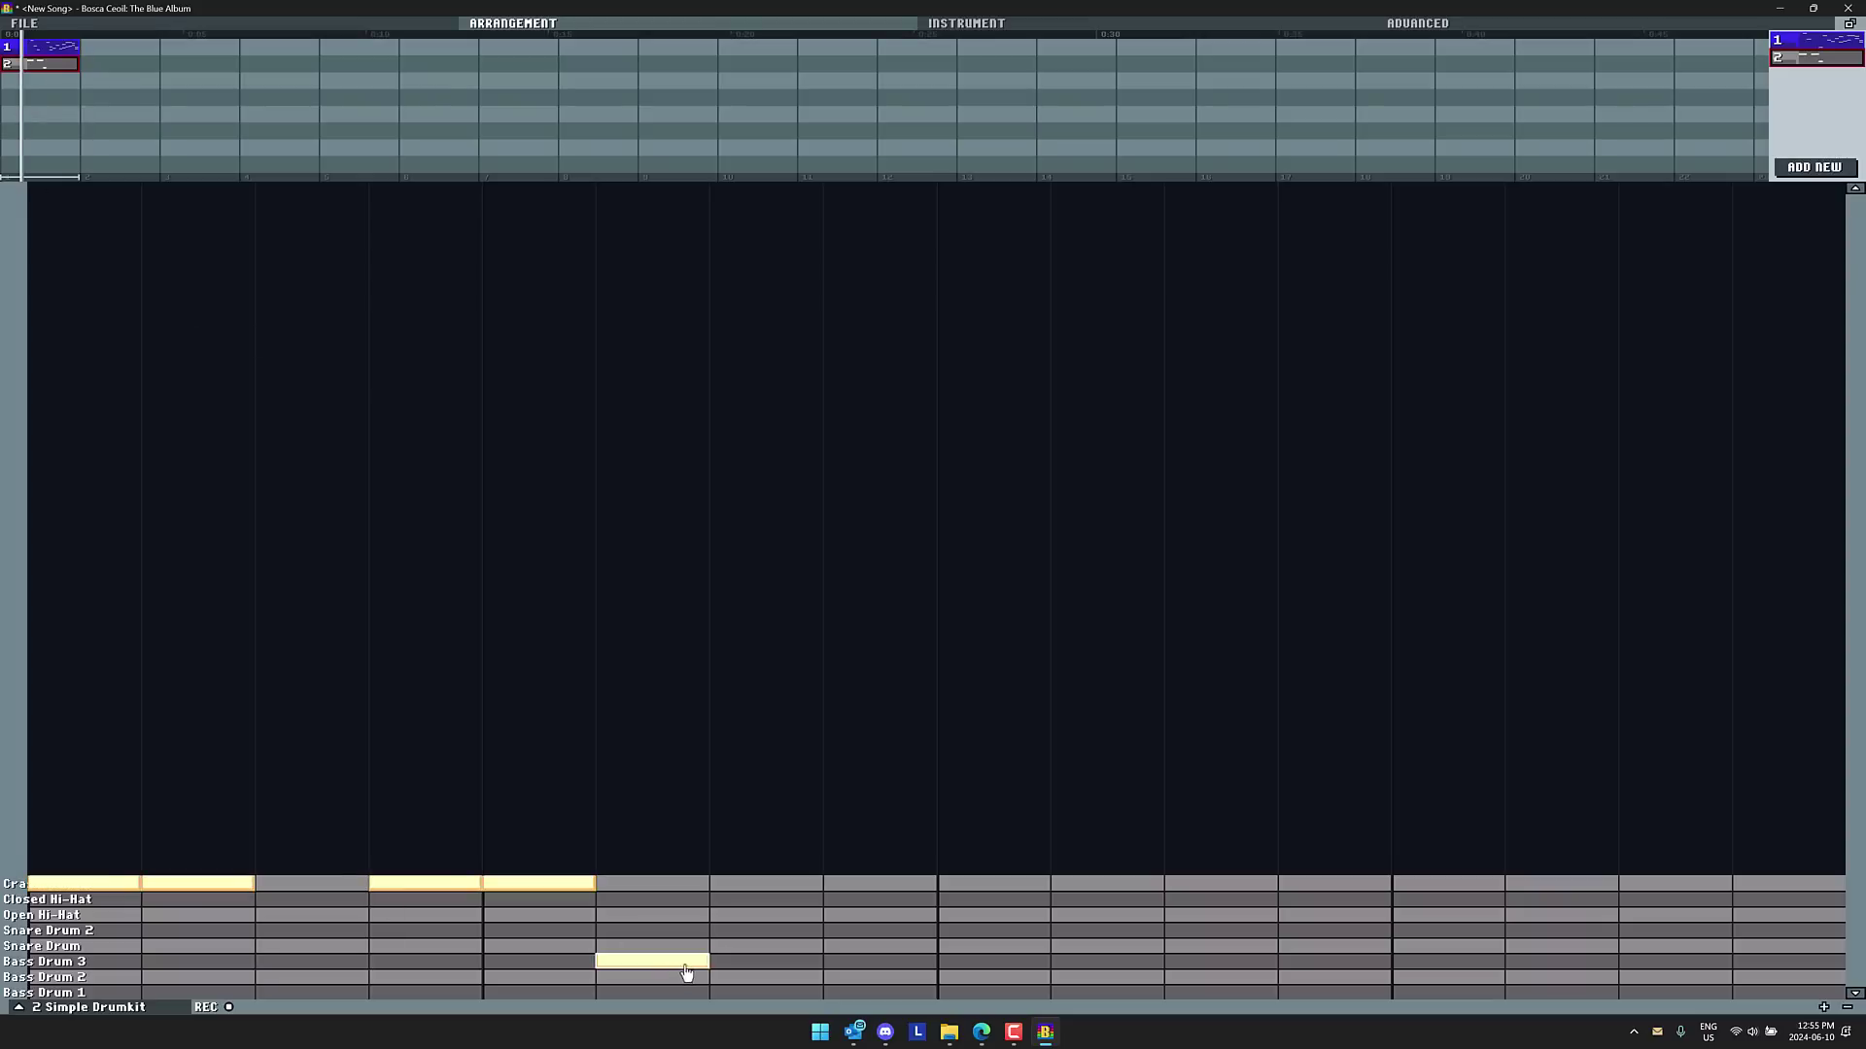
left_click(772, 930)
left_click(986, 992)
Add hi-hat, bass drum, snare and closing crash hits, play the beat, and create empty pattern 3
left_click(1117, 931)
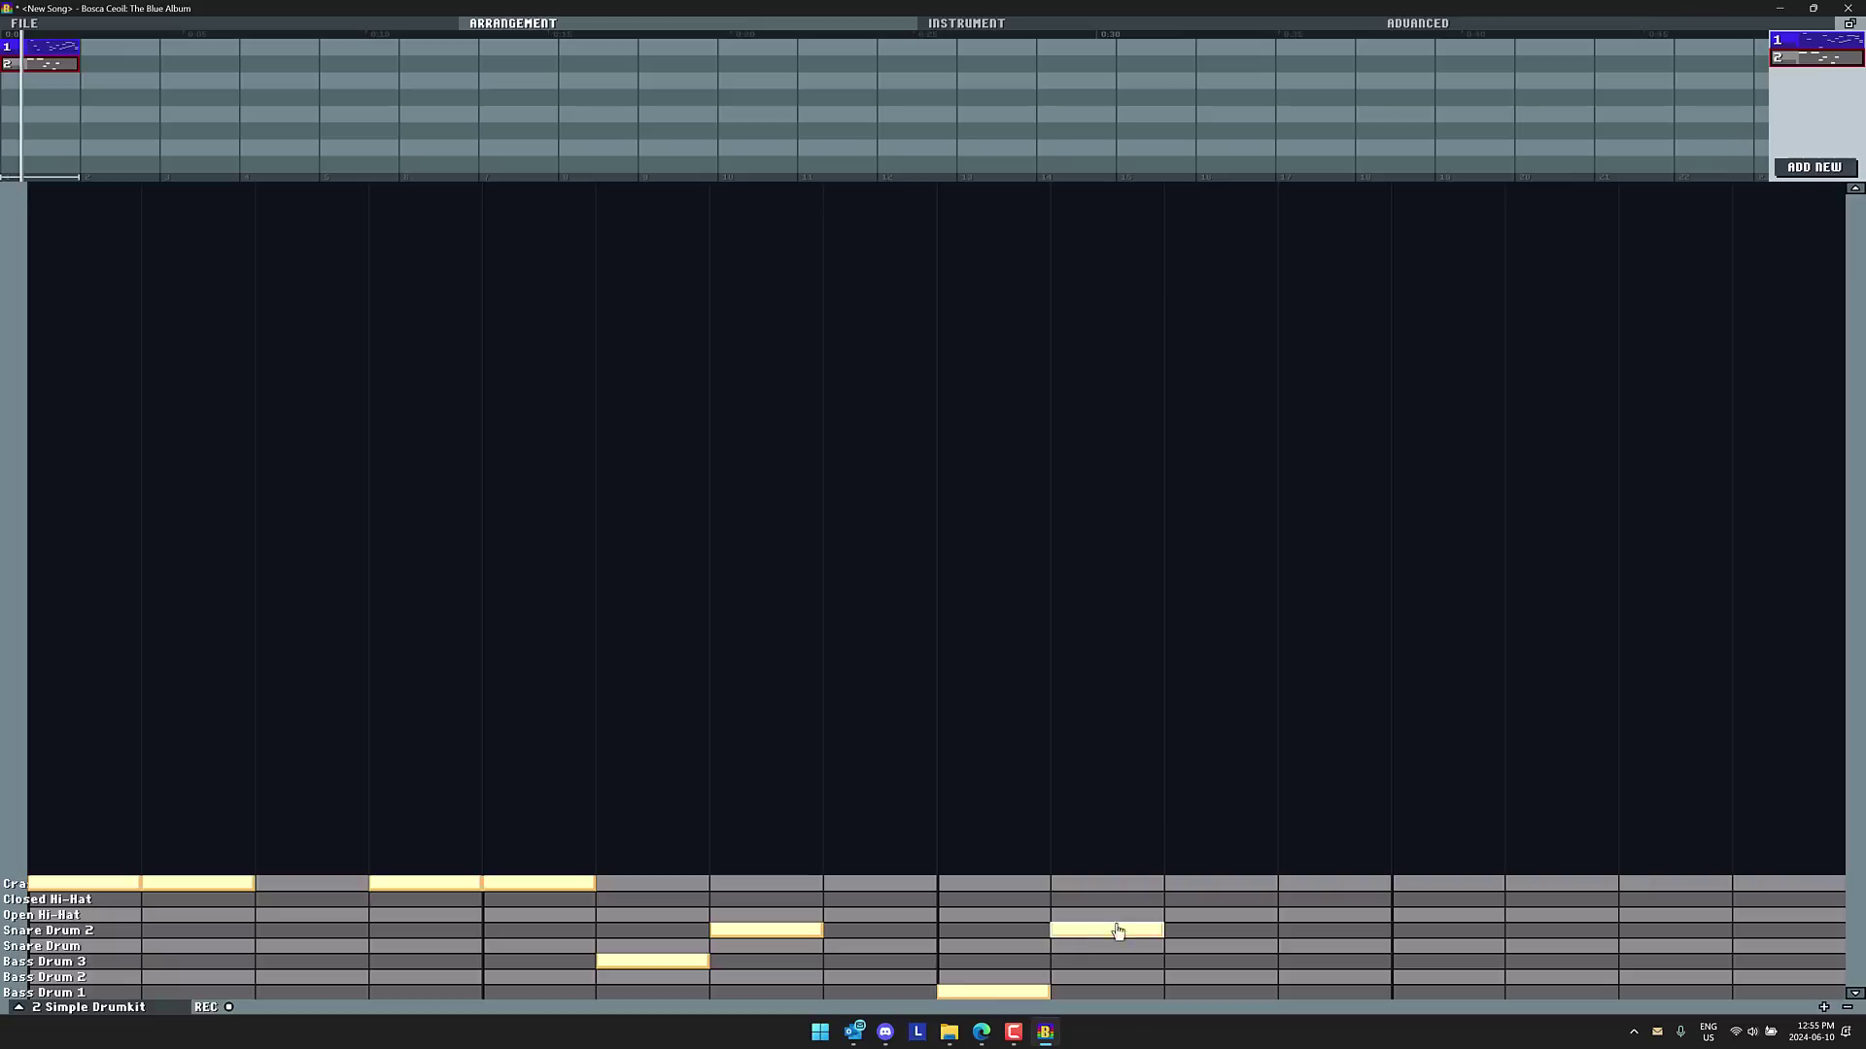
left_click(1220, 899)
left_click(1324, 978)
left_click(1429, 931)
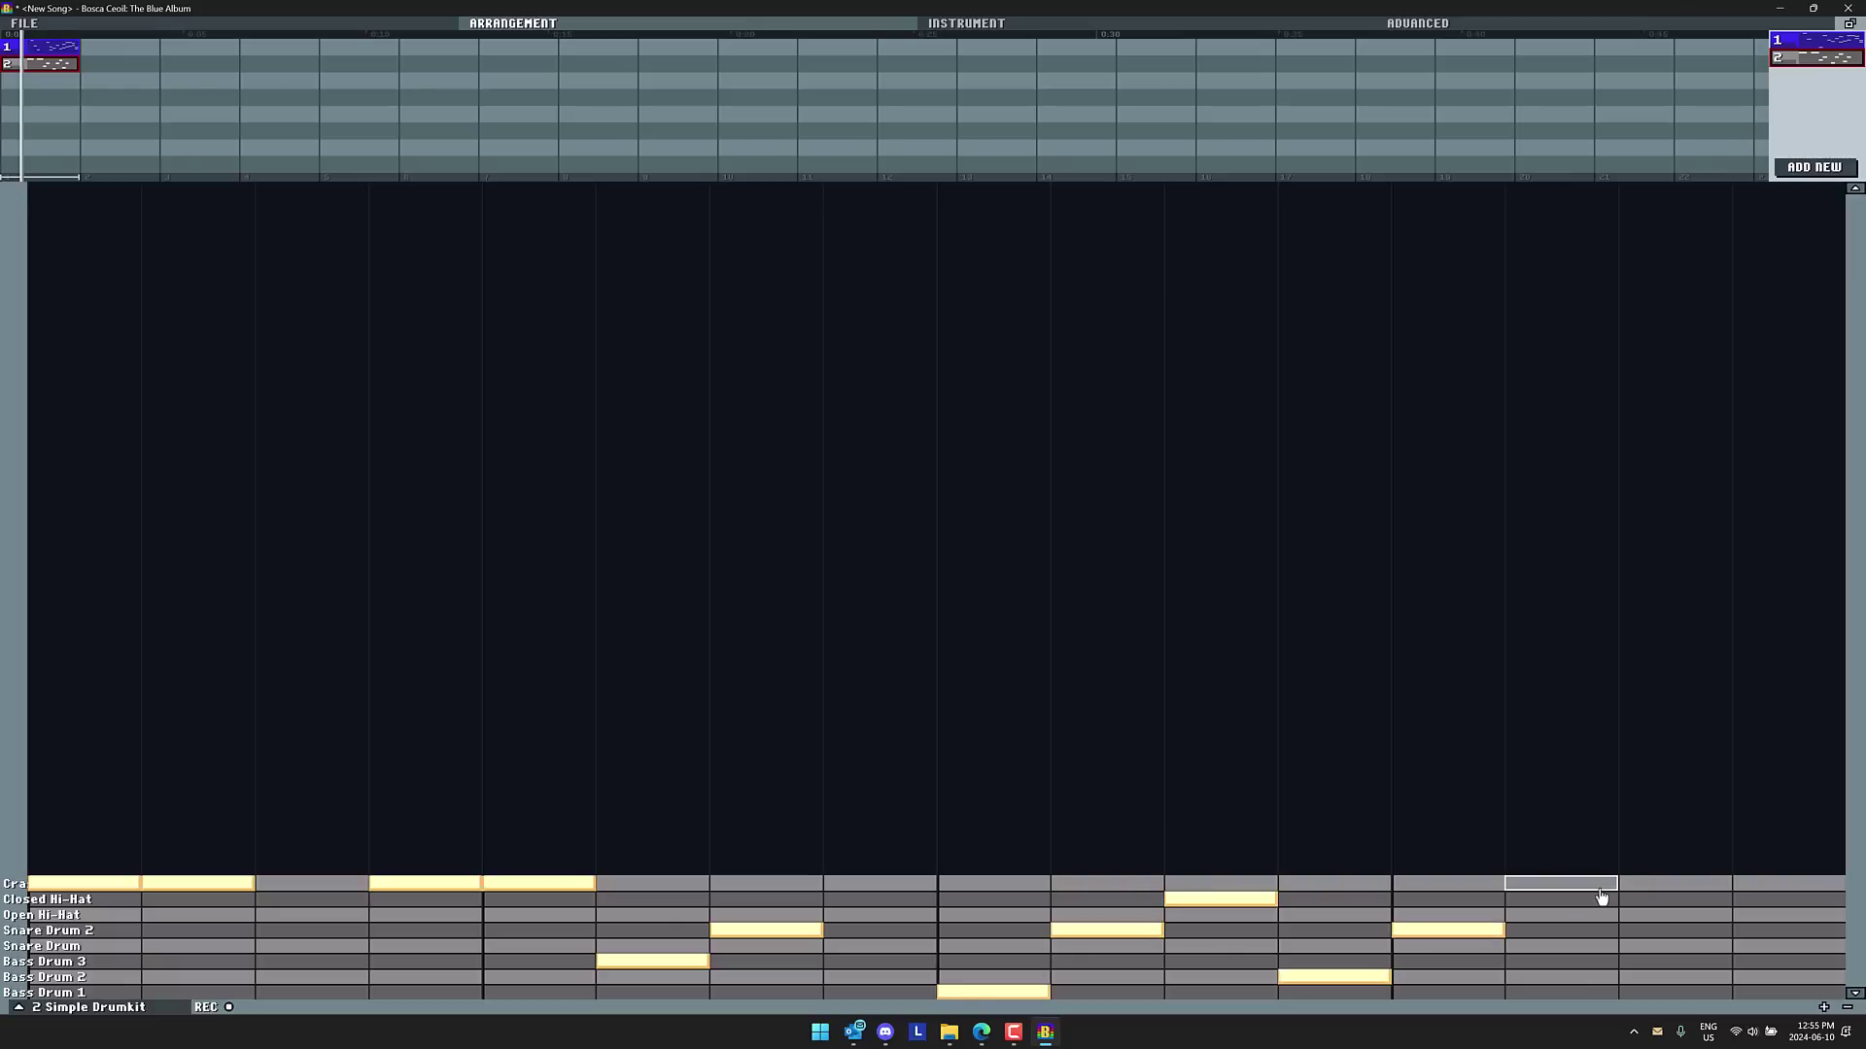
left_click(1599, 885)
left_click(1654, 961)
left_click(1531, 977)
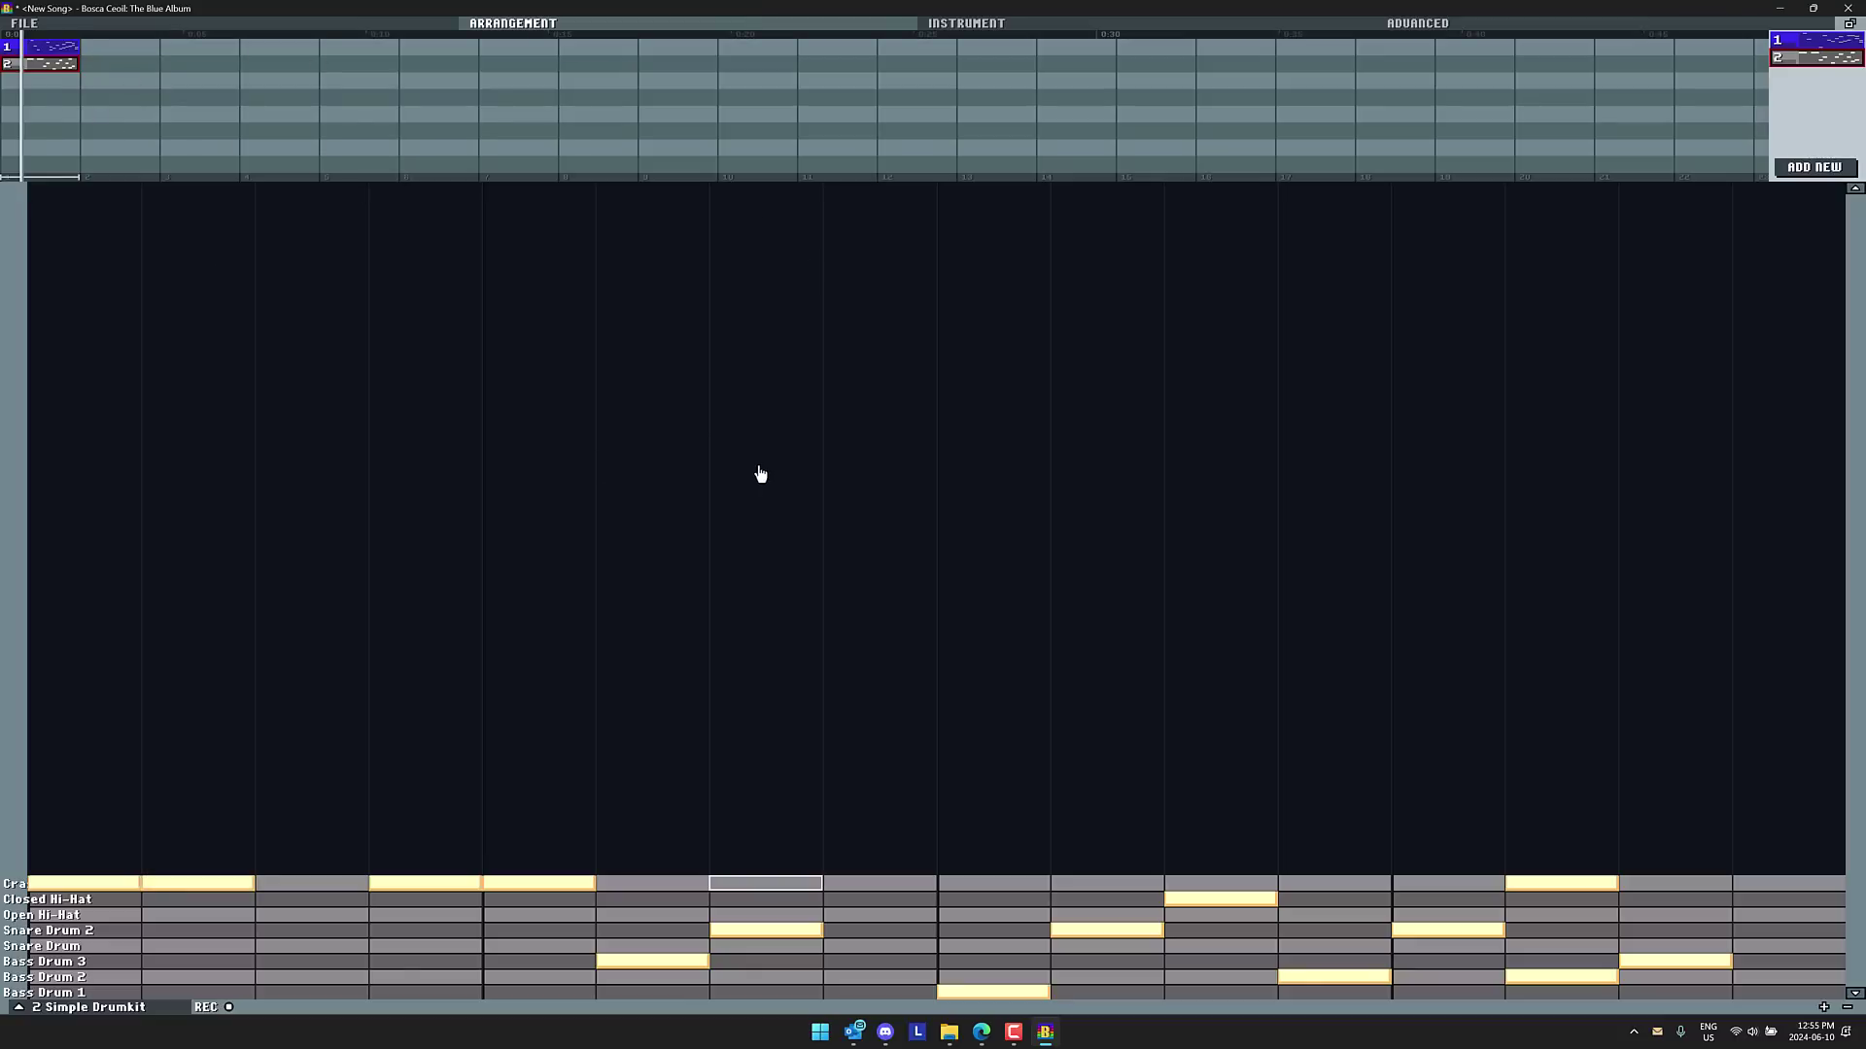
key("space")
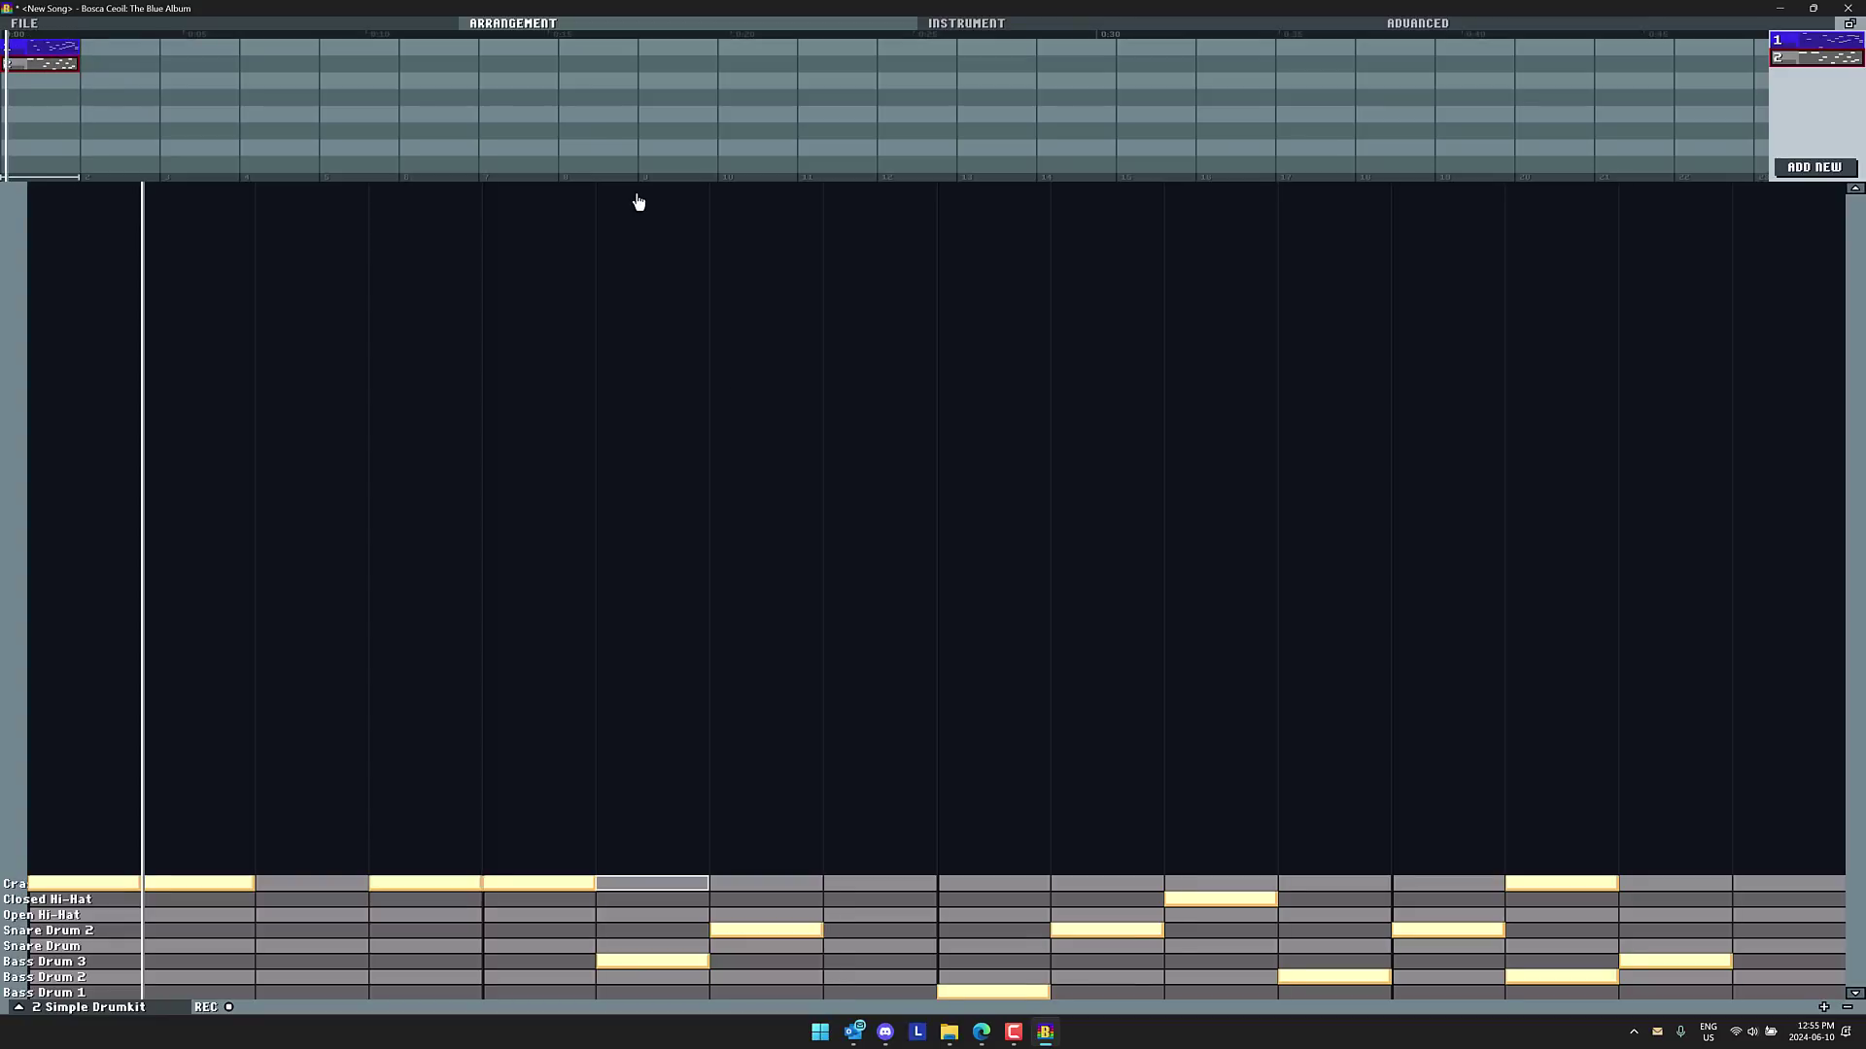
left_click(1812, 167)
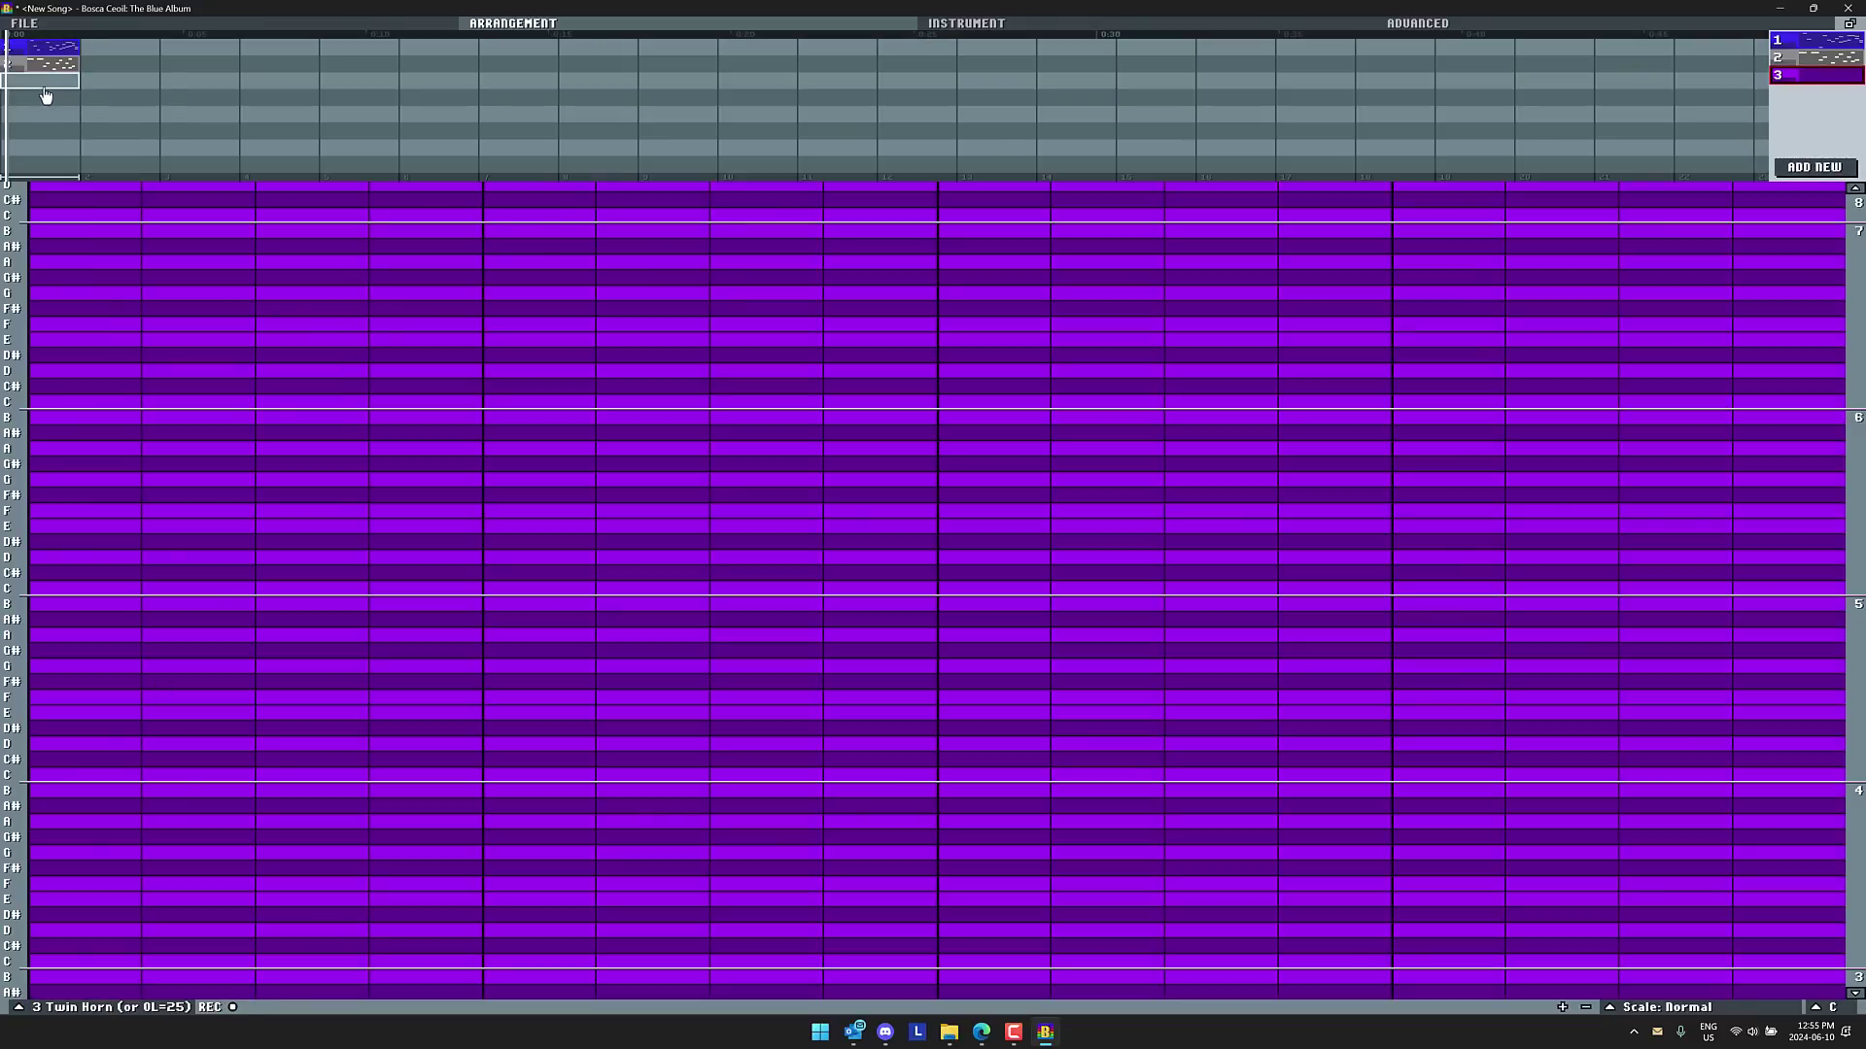
Start the Twin Horn melody with G, G#, A# and a climbing run of notes
left_click(102, 853)
left_click(194, 837)
left_click(306, 806)
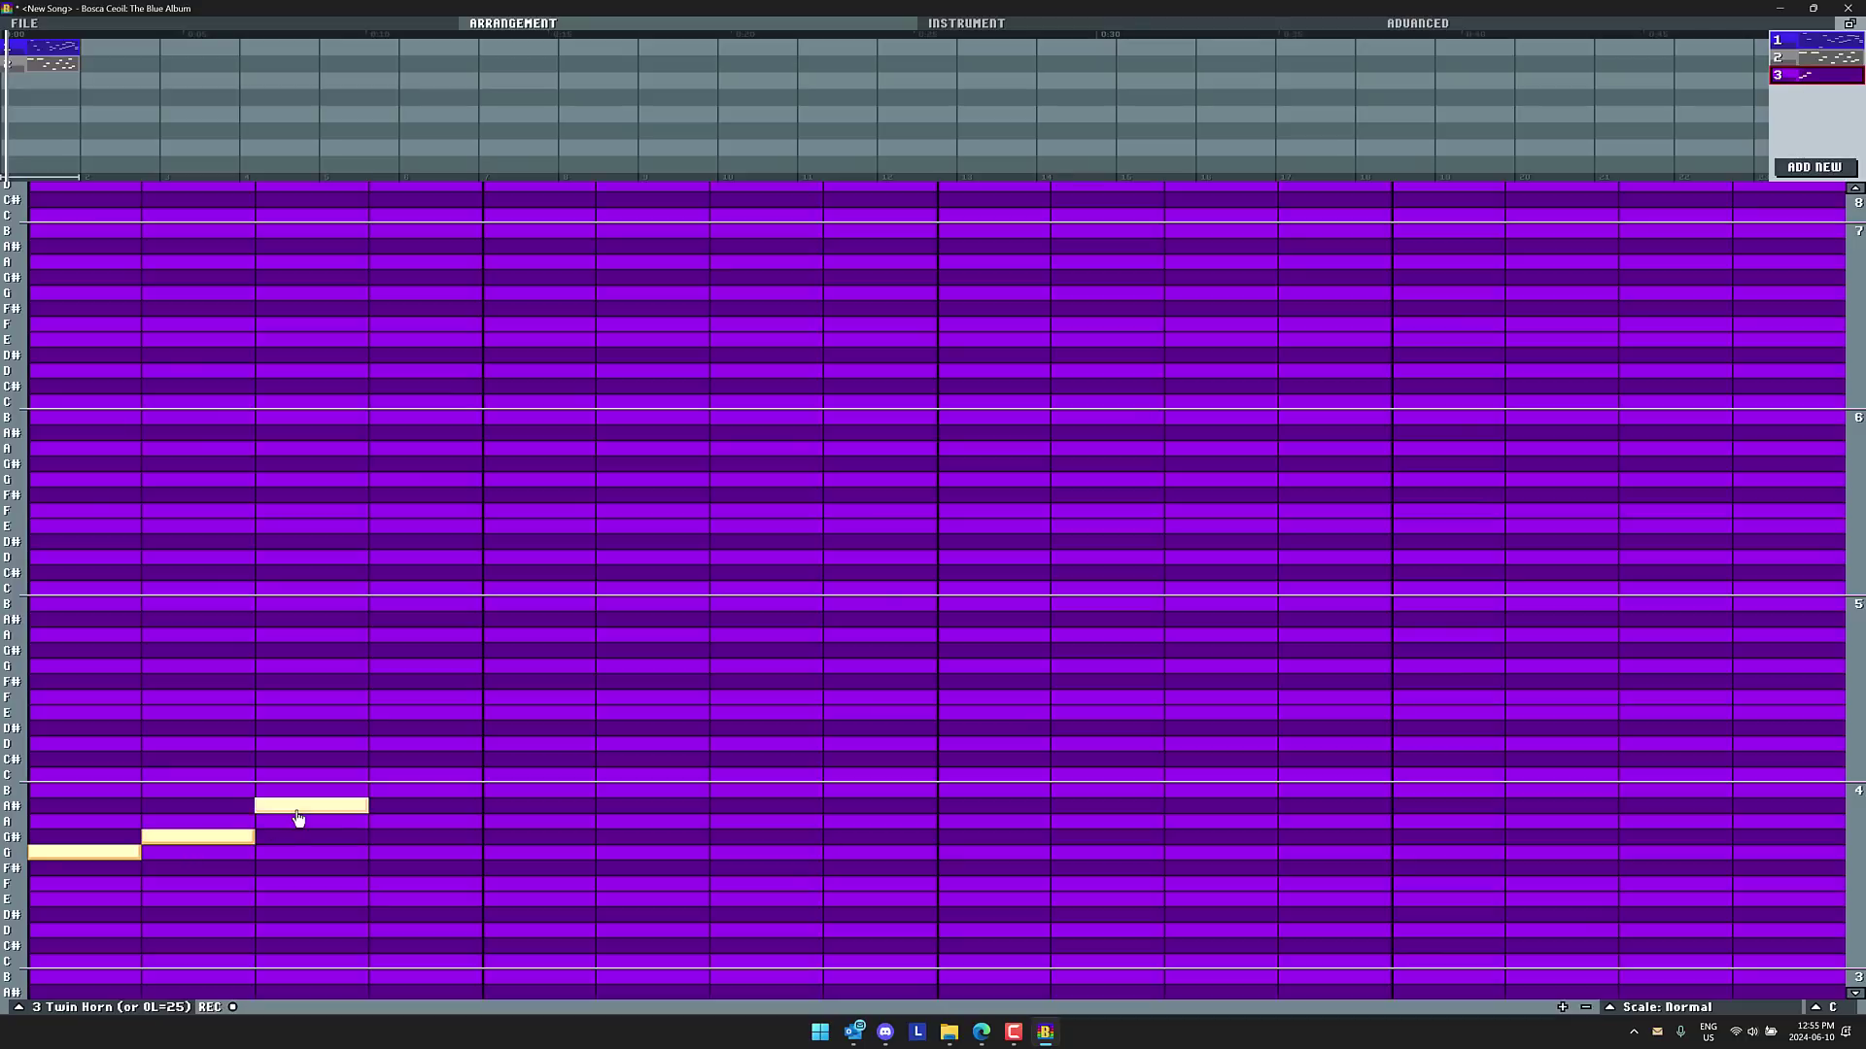
left_click(442, 729)
left_click(573, 668)
left_click(694, 541)
left_click(816, 494)
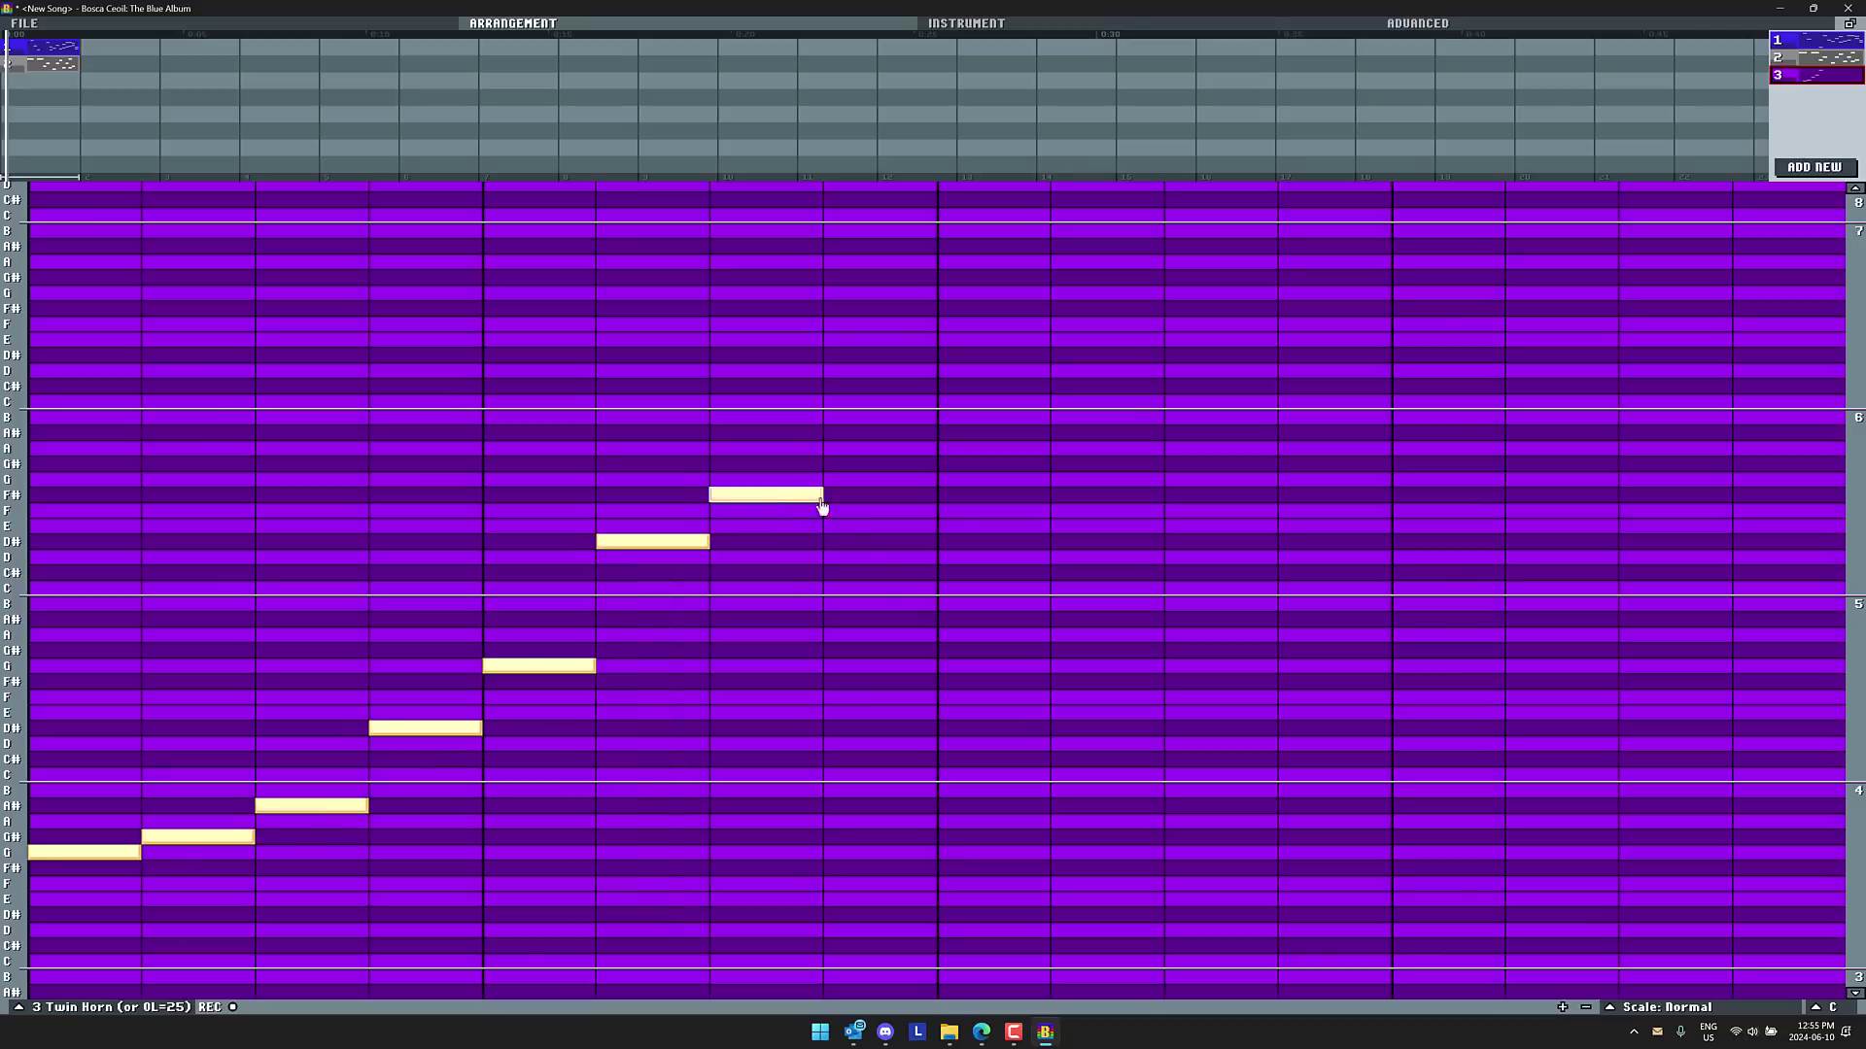
Complete the horn melody with descending B, G#, D#, A, then F, D, G and E
left_click(904, 604)
left_click(1030, 651)
left_click(1253, 729)
left_click(1287, 822)
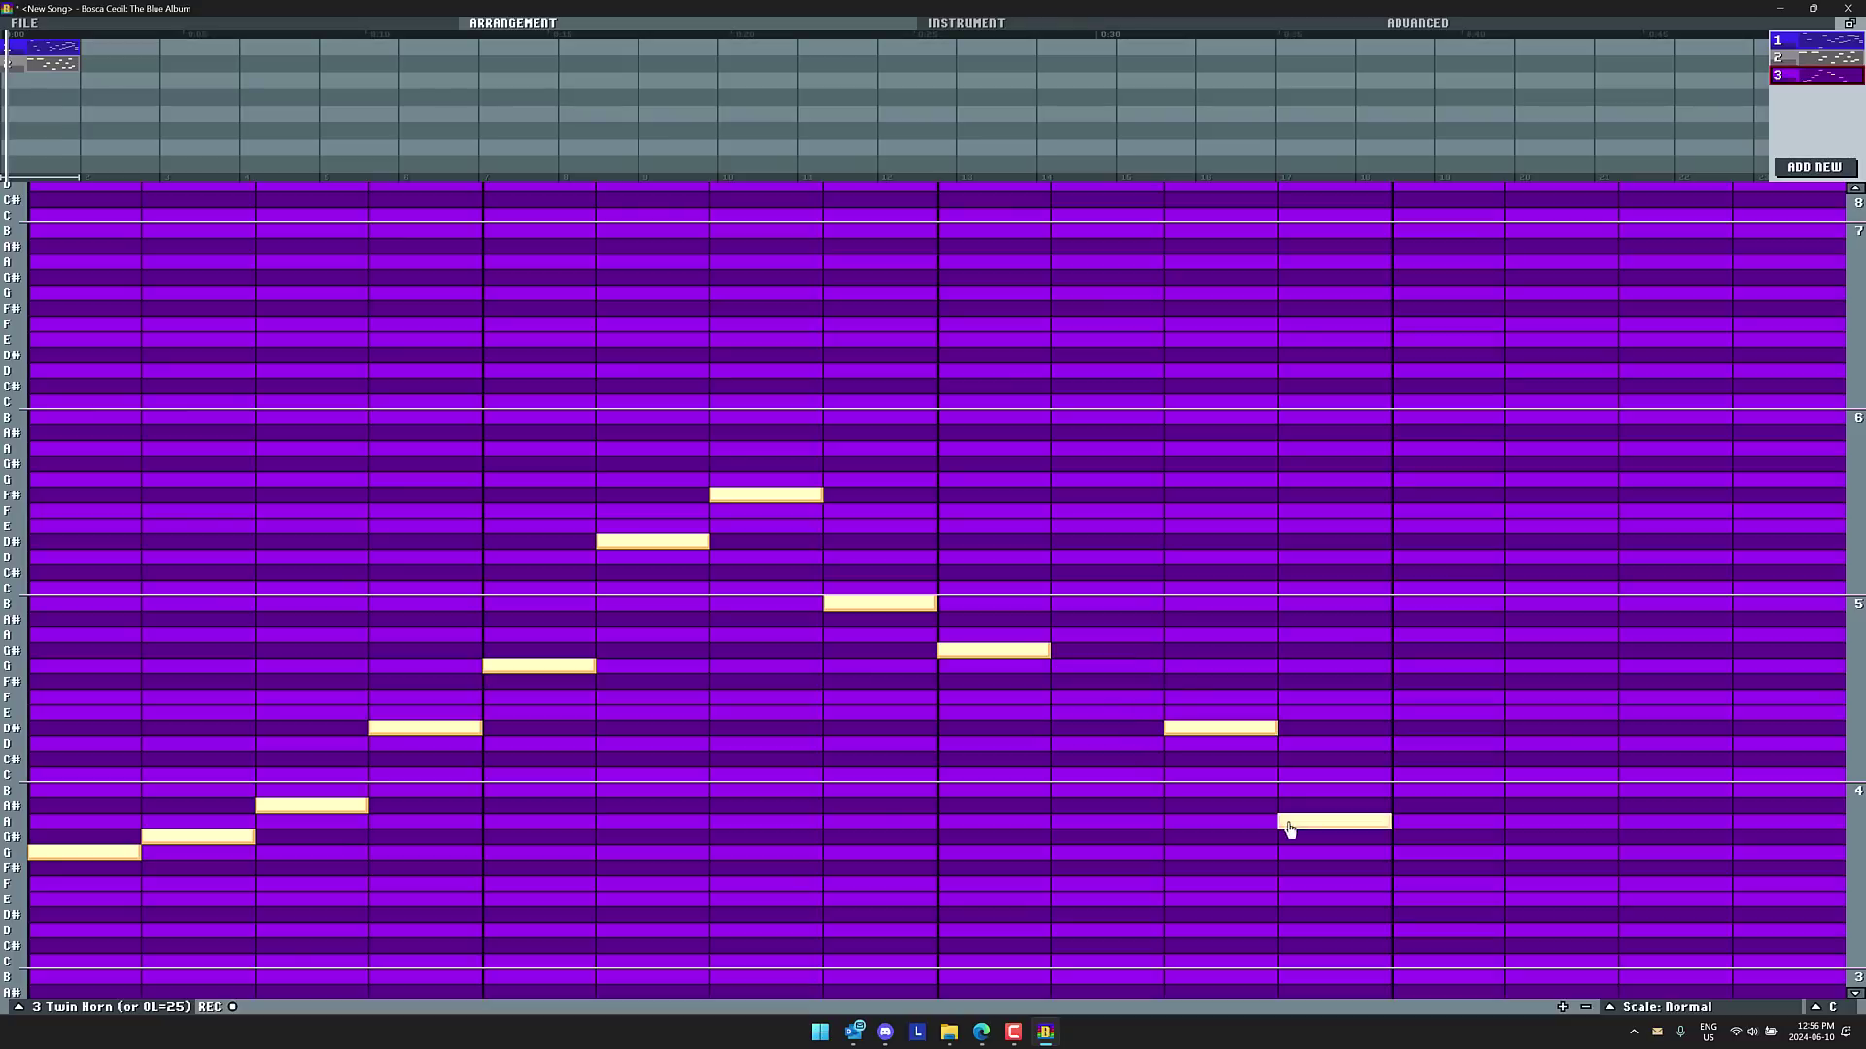
left_click(1449, 886)
left_click(1554, 932)
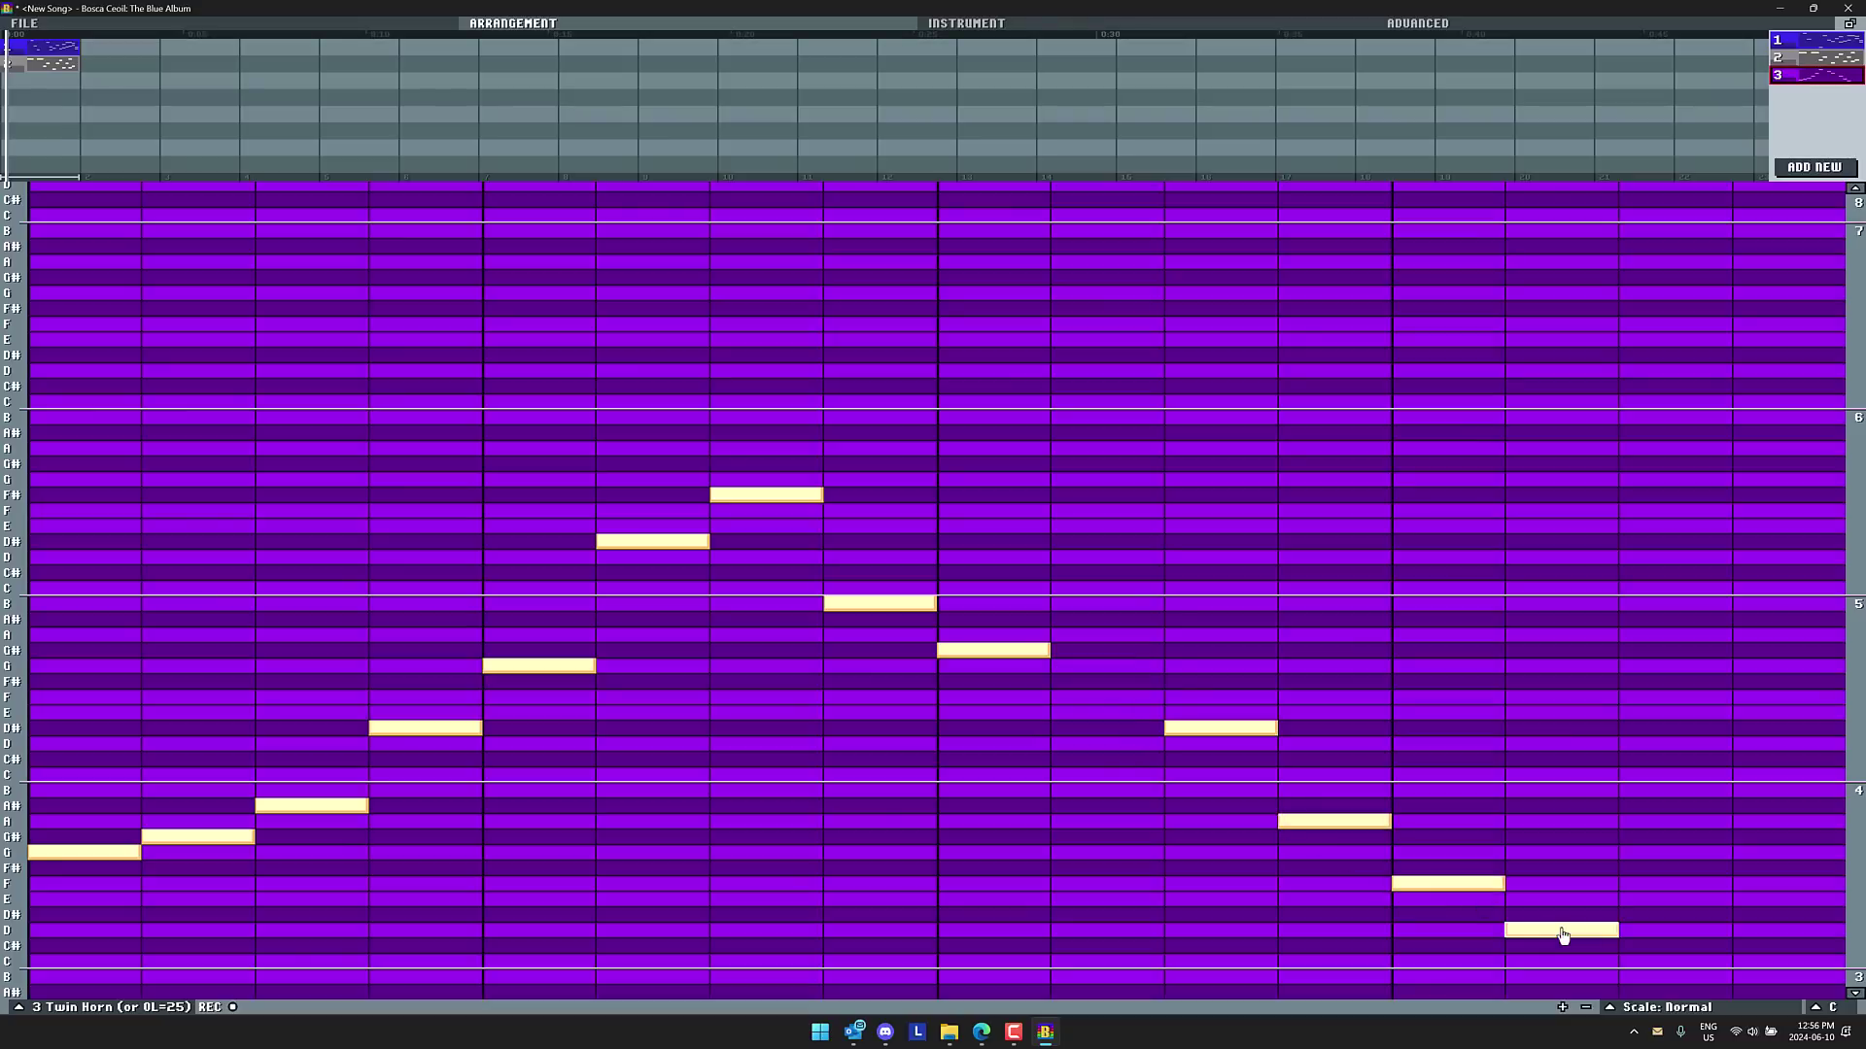
left_click(1652, 860)
left_click(1788, 714)
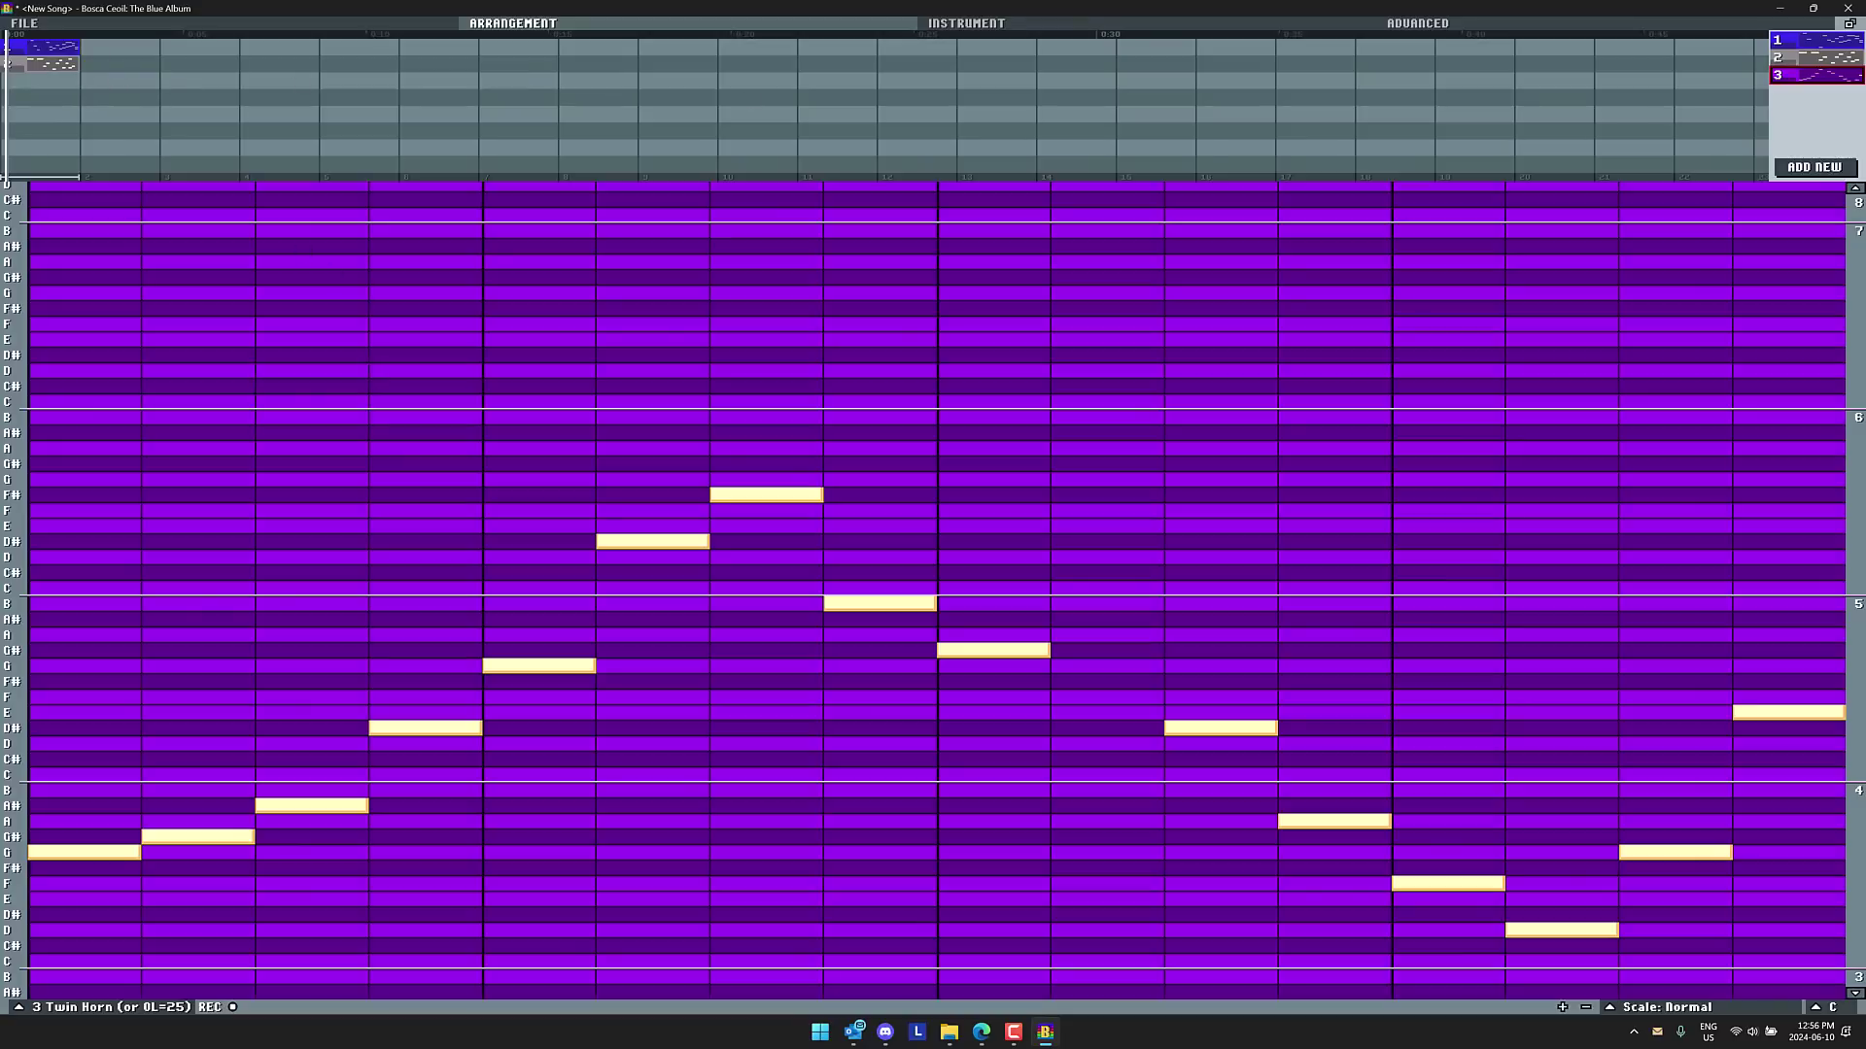
Place pattern 3 on arrangement row 3 at bar 1 and play all three parts together
left_click_drag(1809, 78, 44, 80)
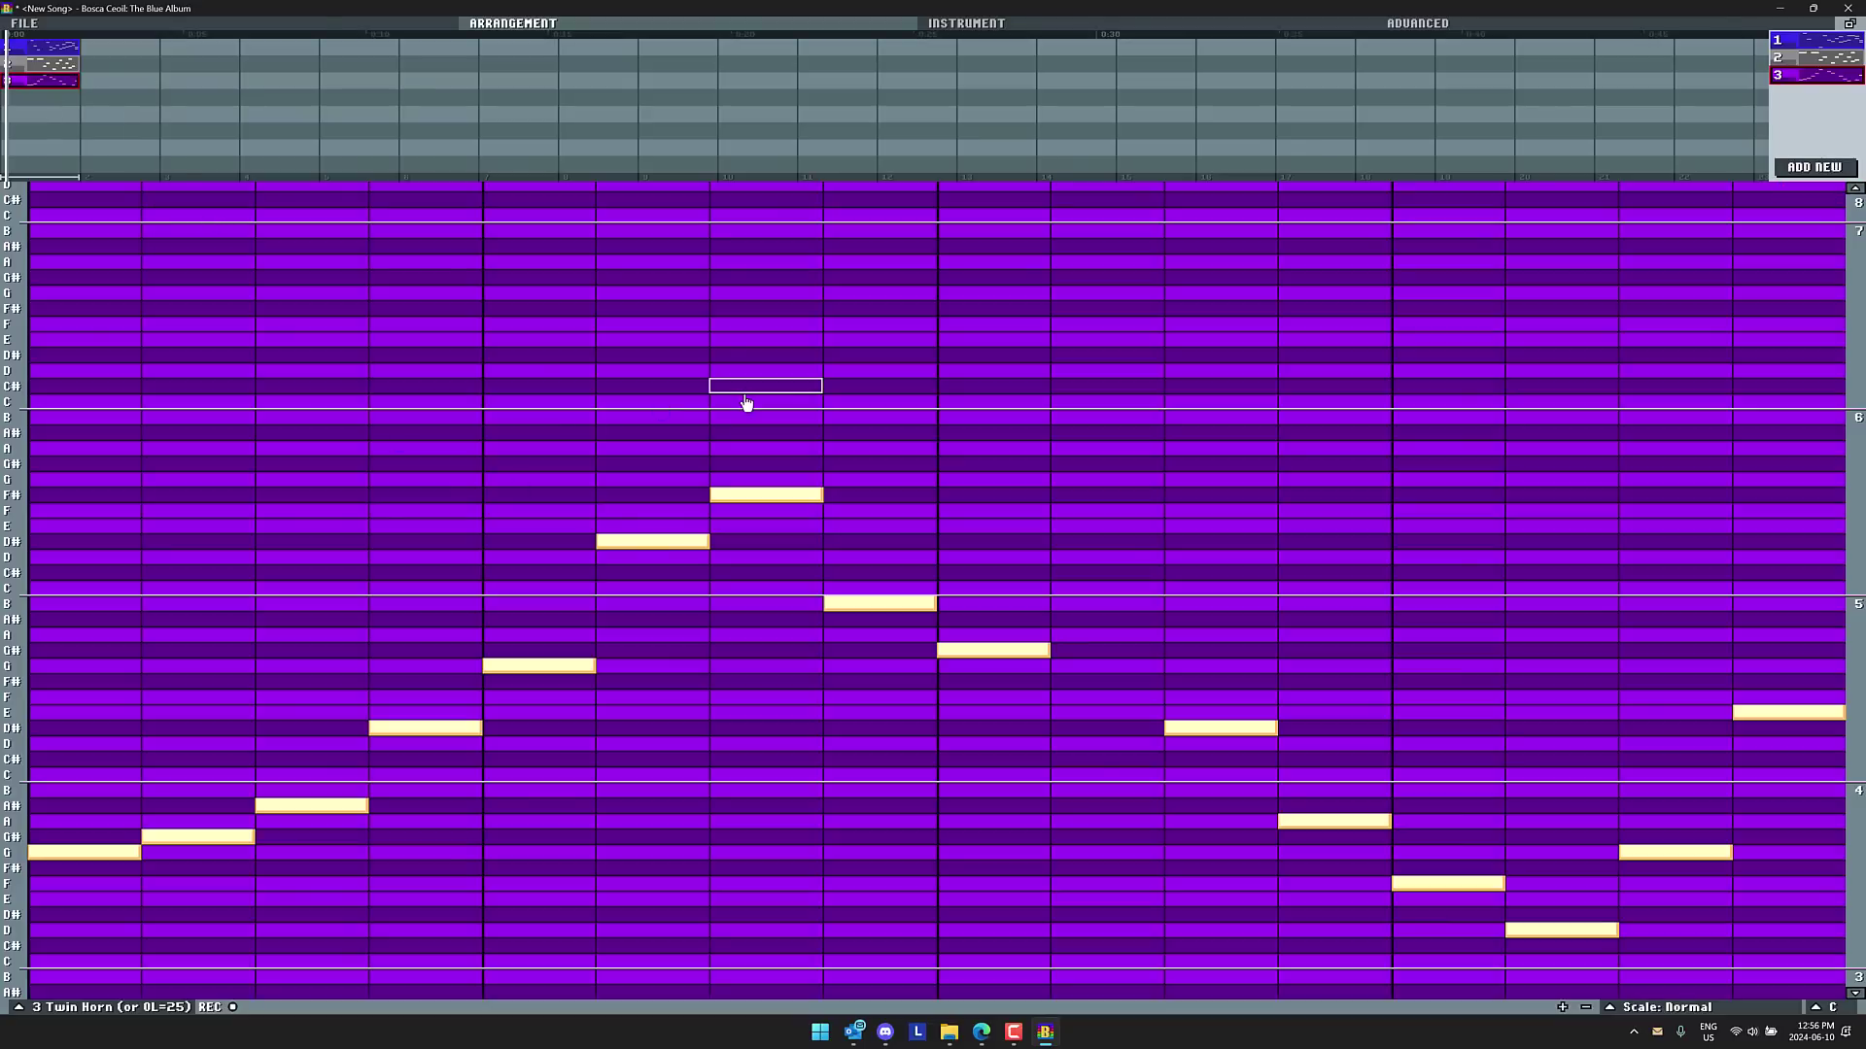
key("space")
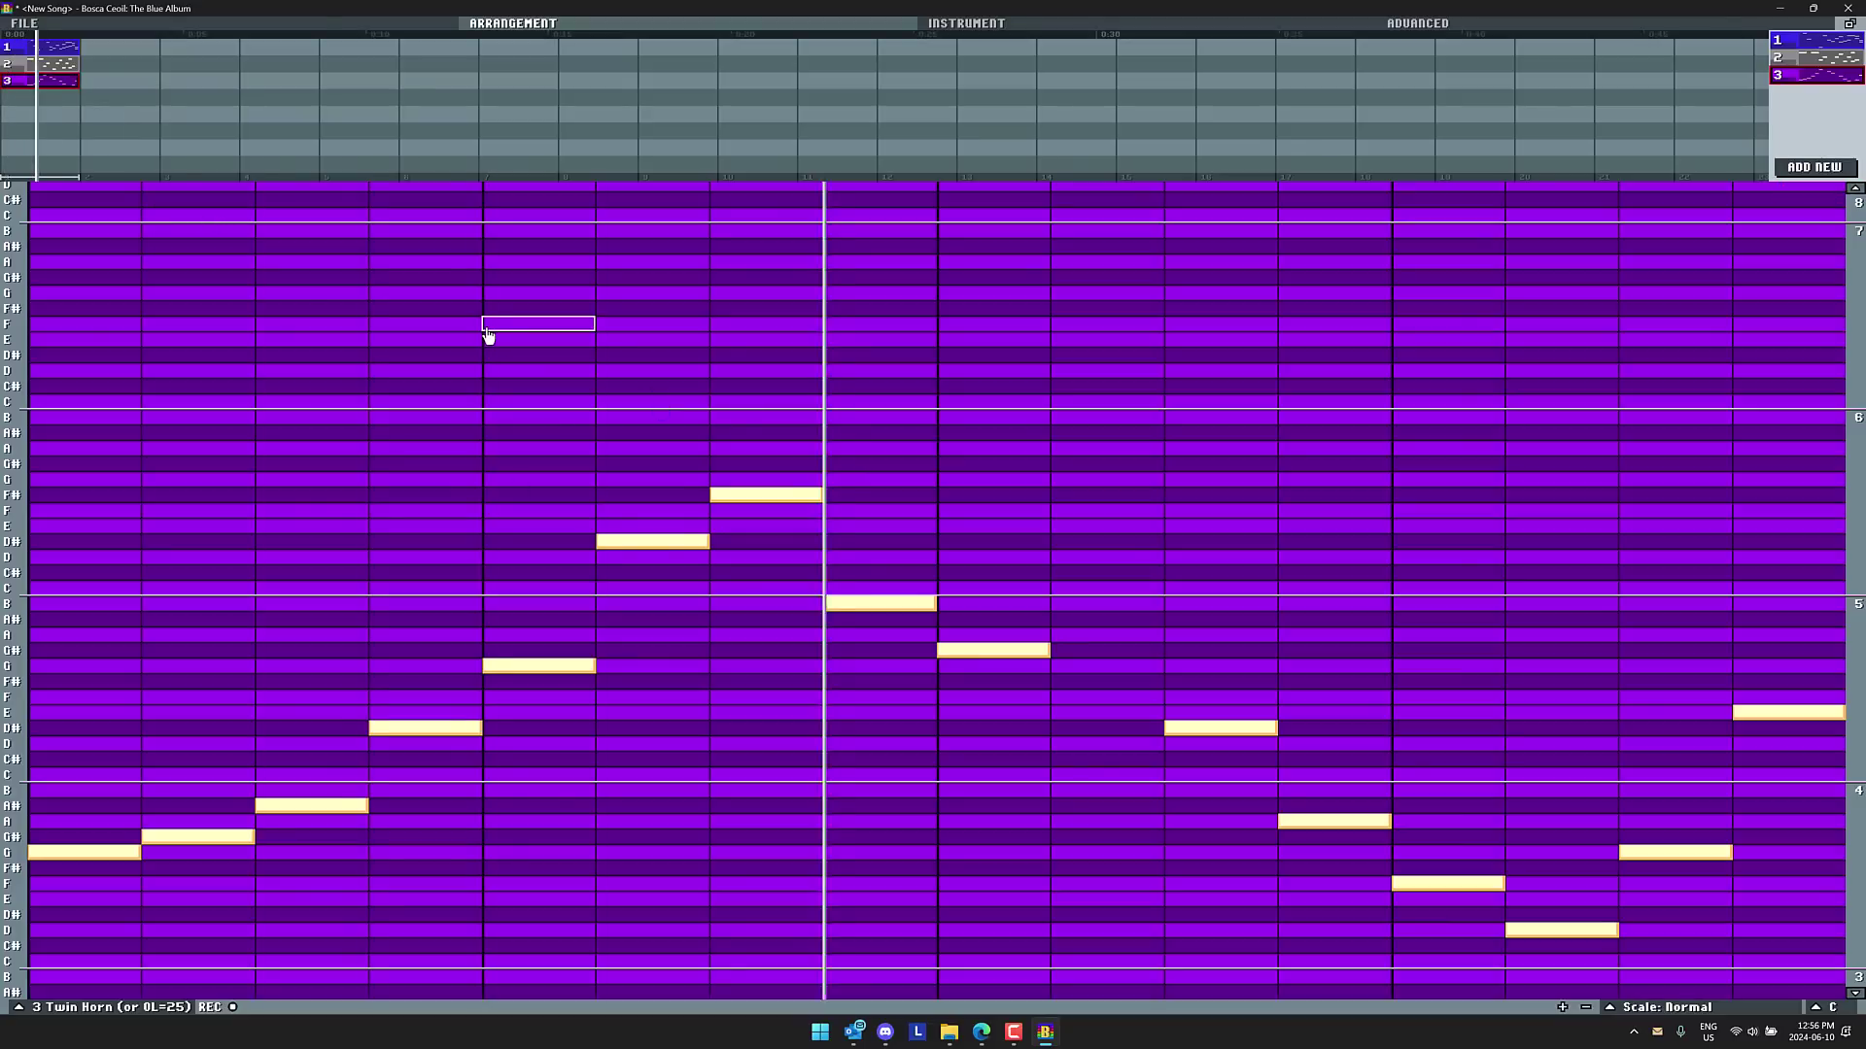
left_click(29, 51)
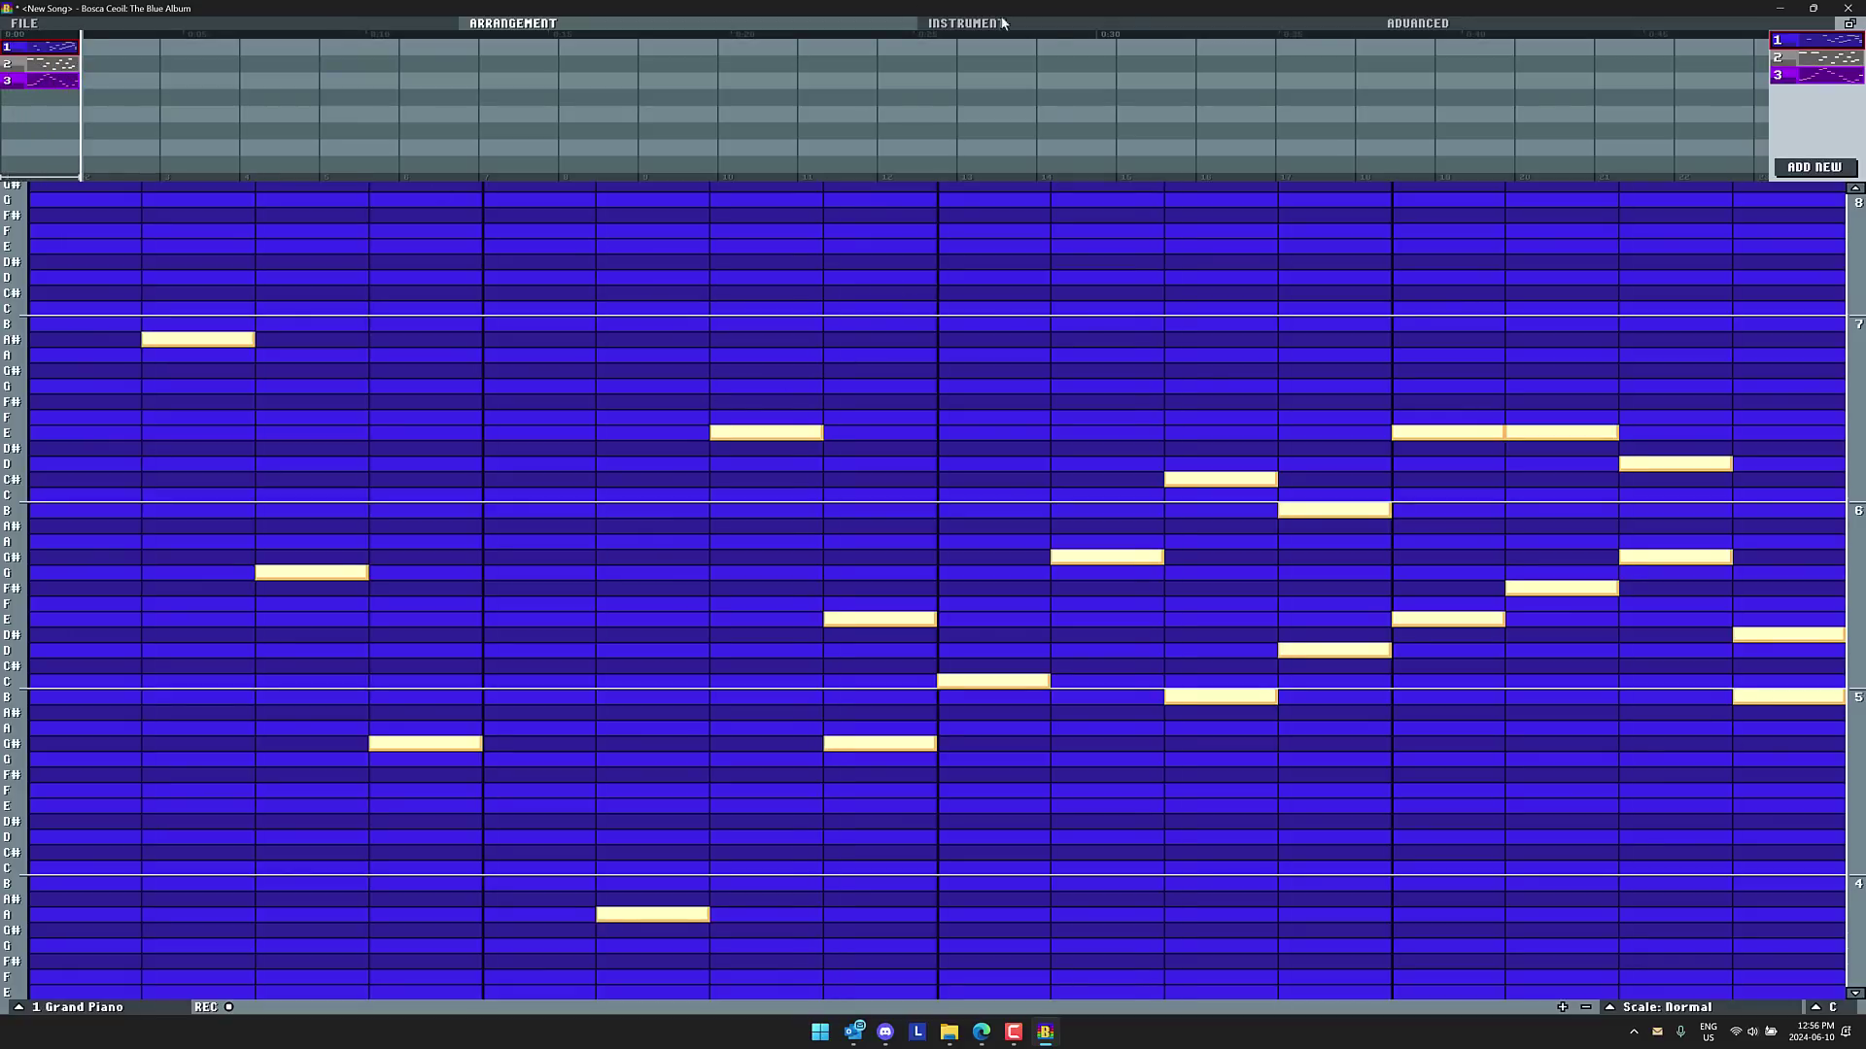
Set the song effect to Reverb, raise its amount, and play the song to hear it
left_click(1410, 30)
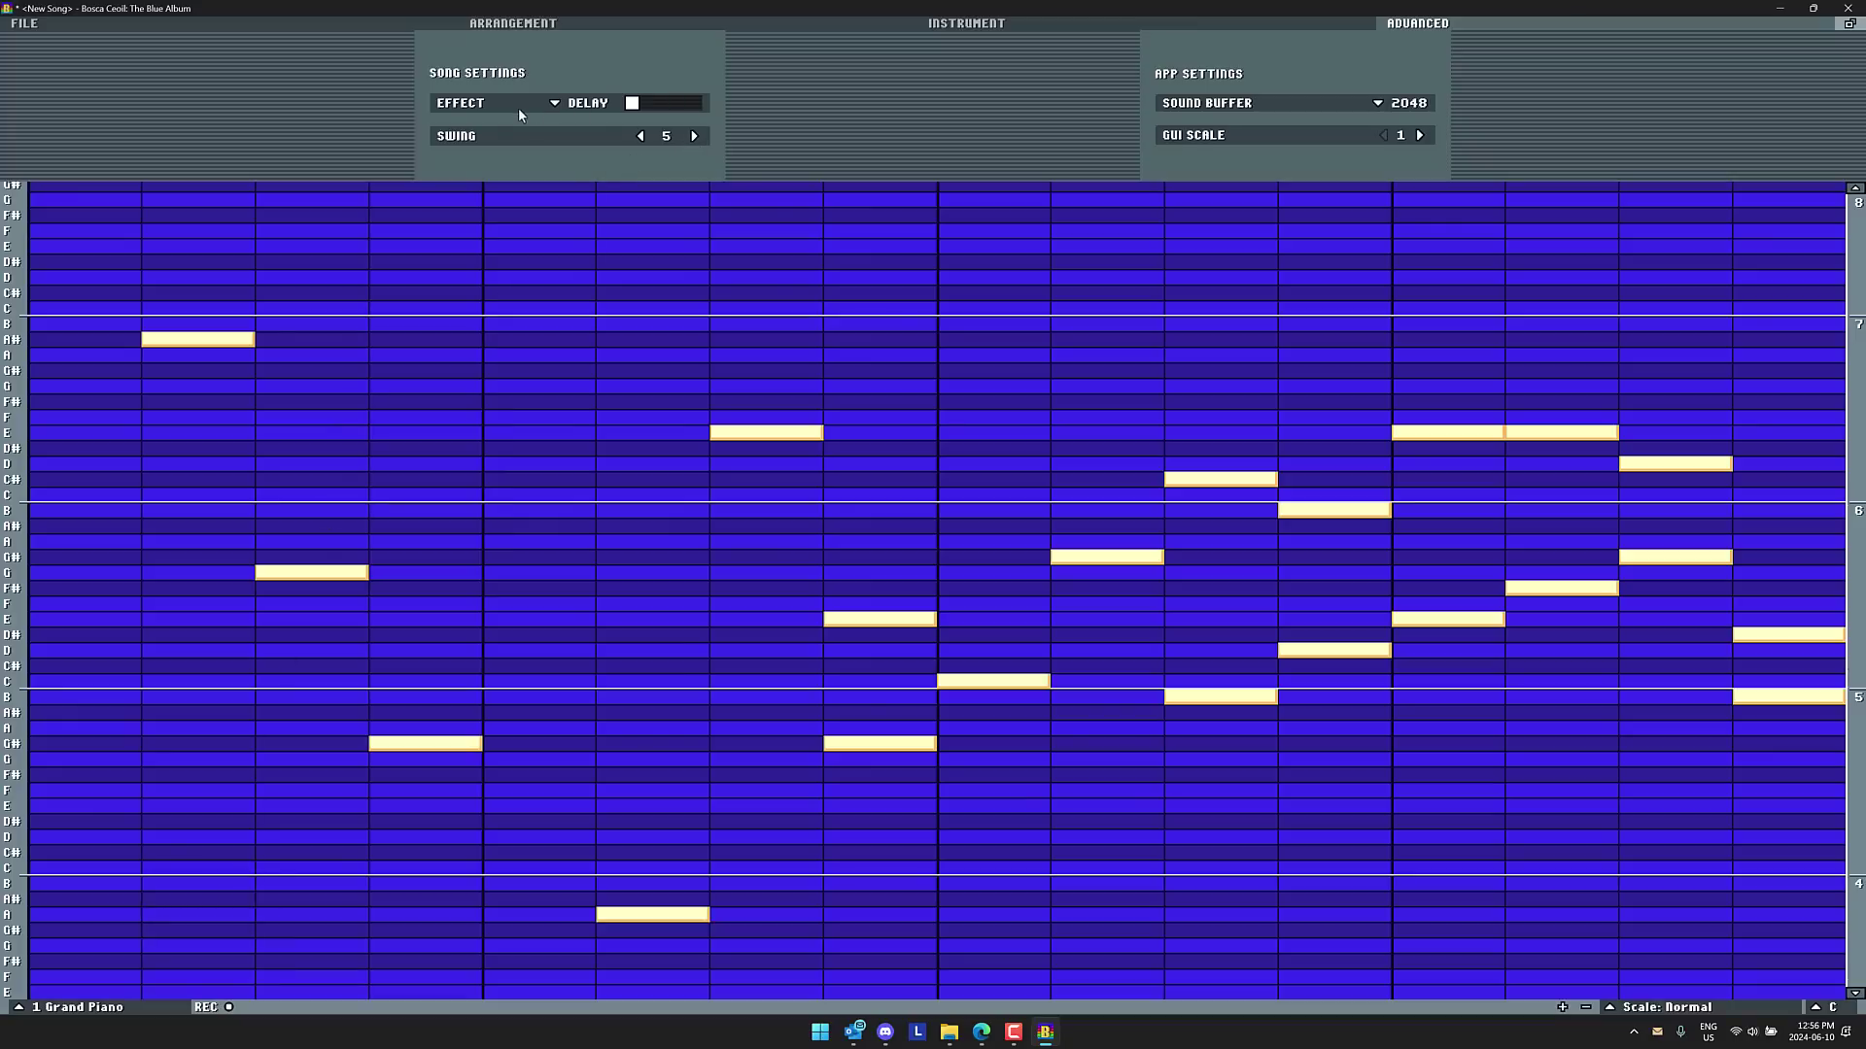
left_click(548, 109)
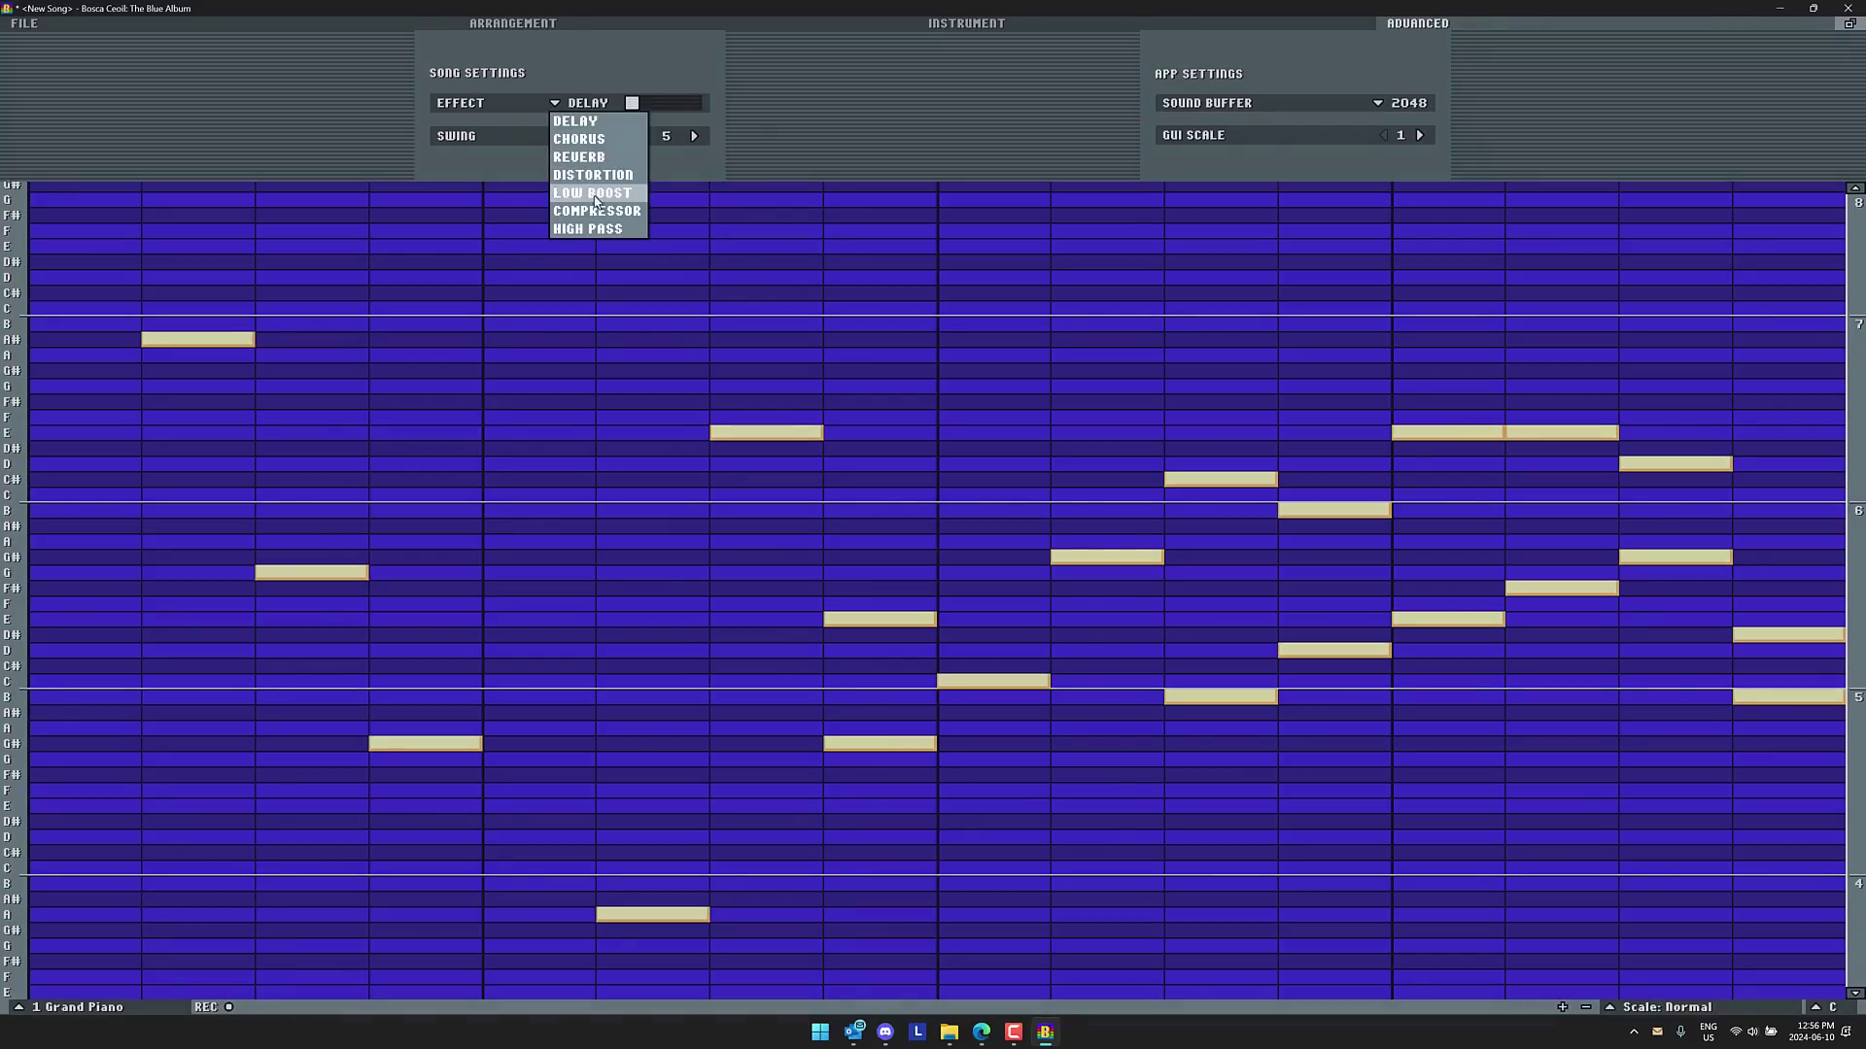
left_click(593, 156)
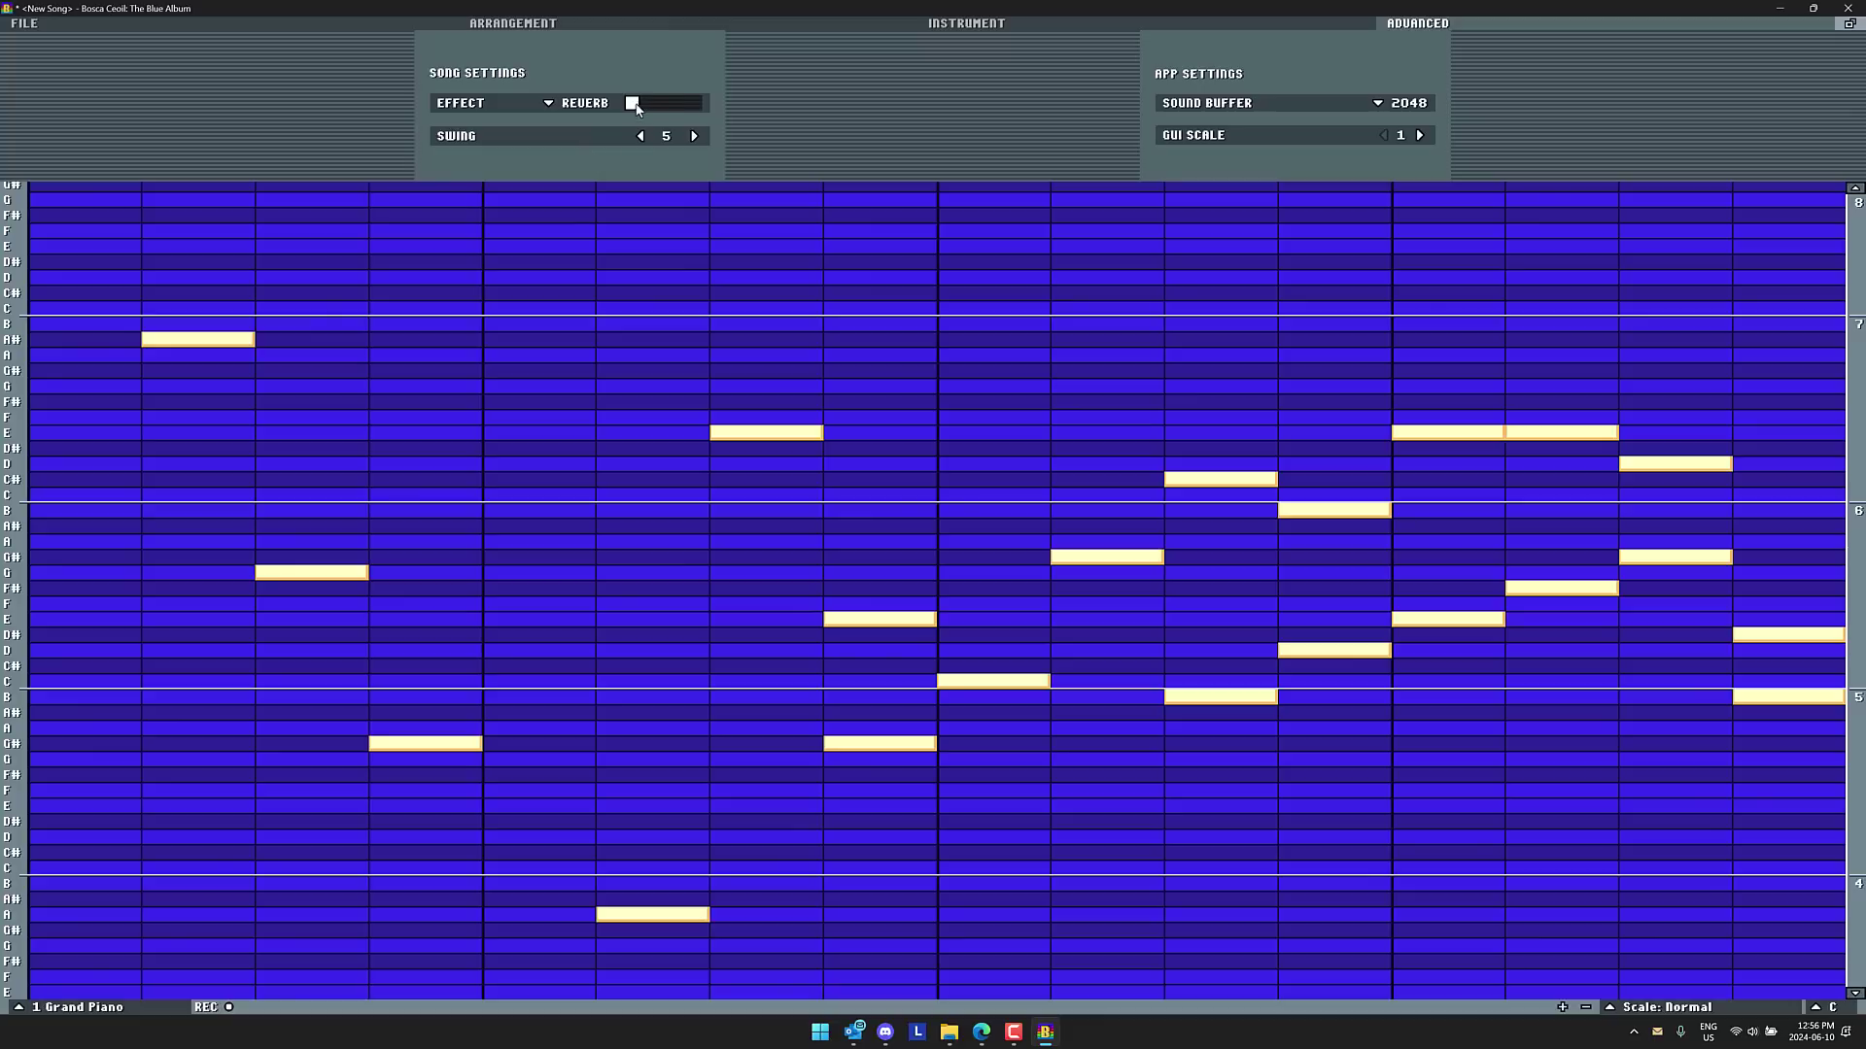
left_click_drag(636, 105, 674, 108)
key("space")
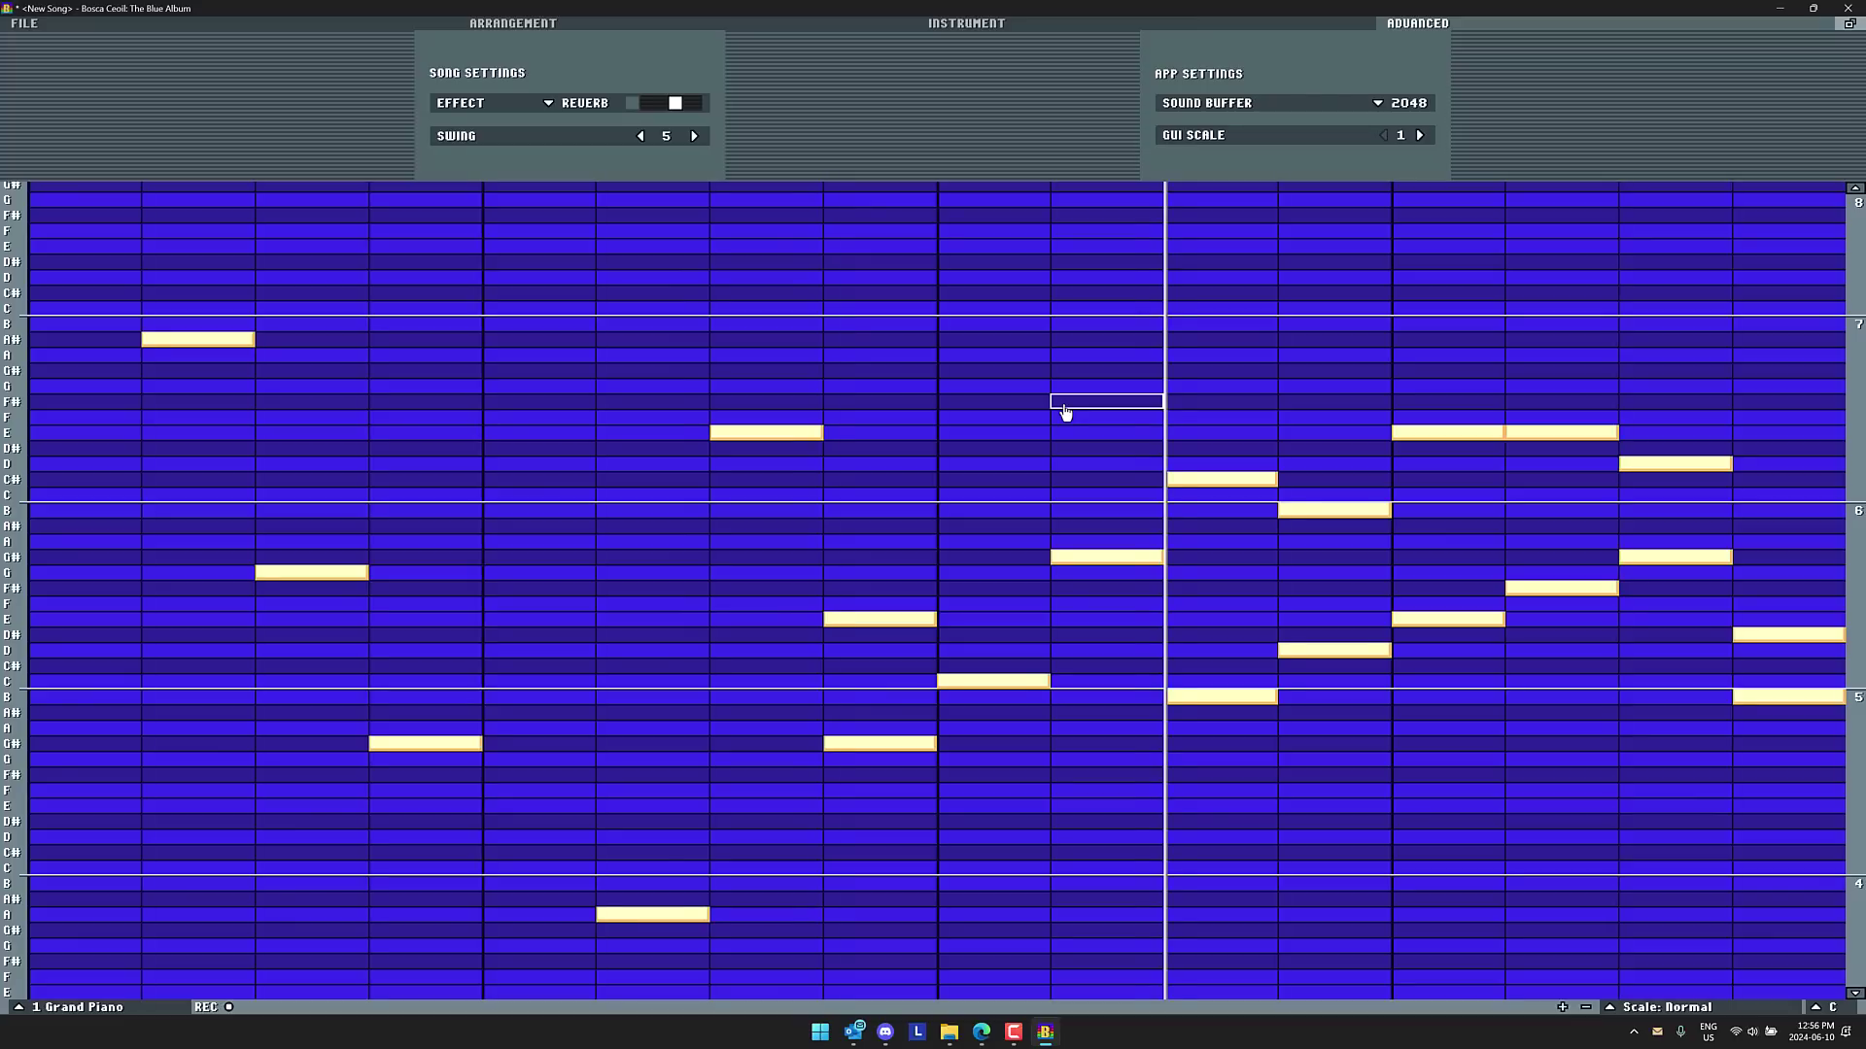
key("space")
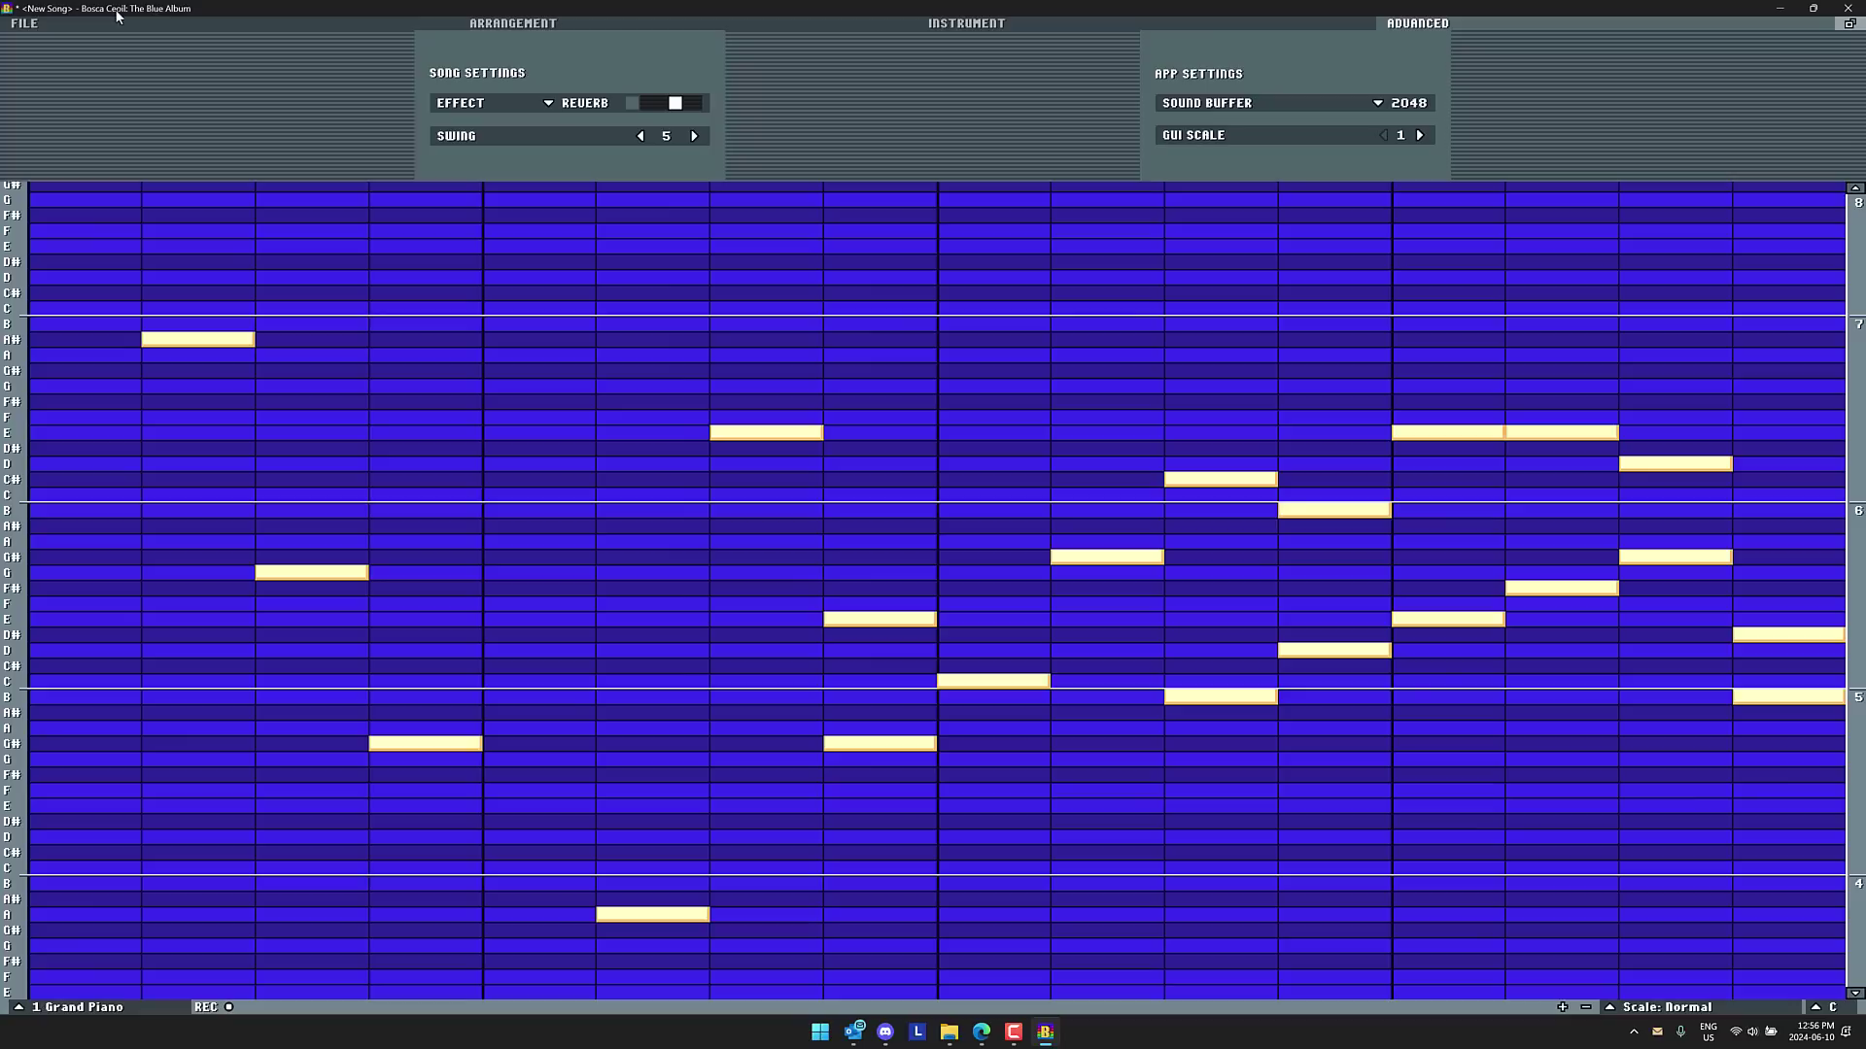
Look over the export format options, then quit Bosca Ceoil without saving the song
left_click(30, 26)
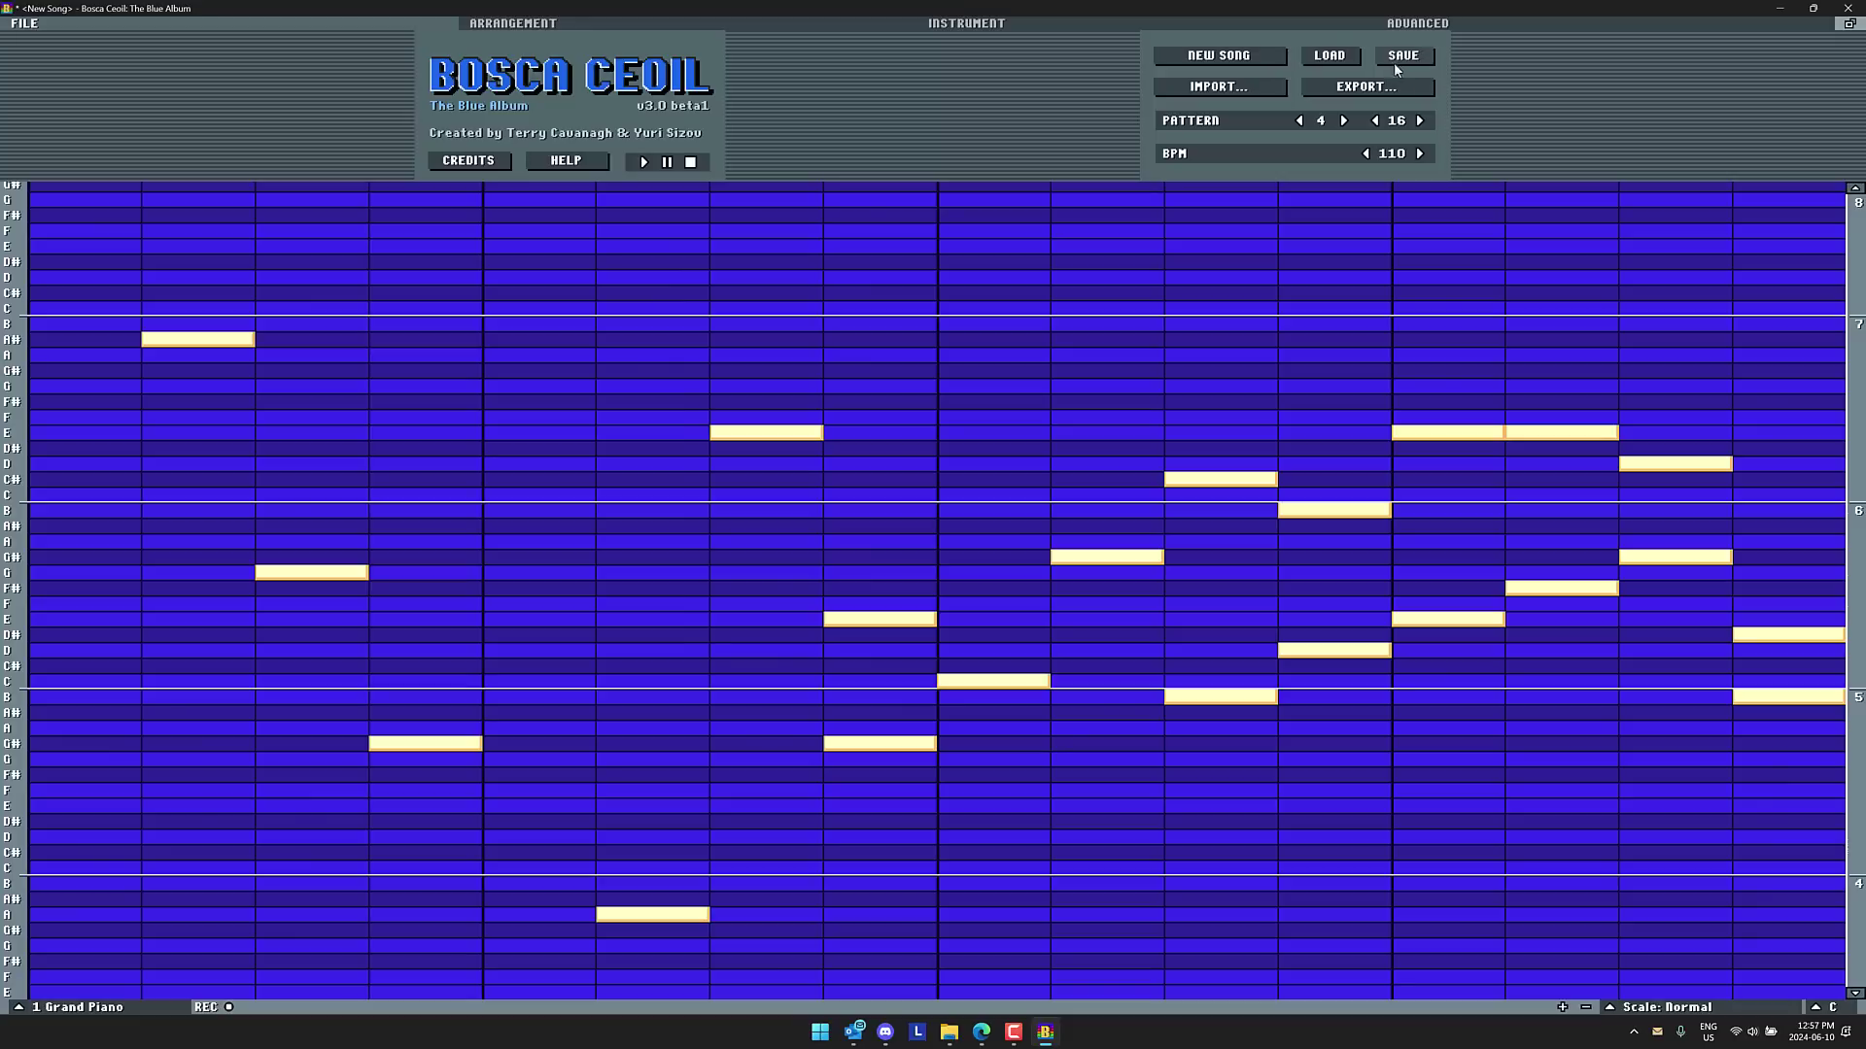
left_click(1380, 89)
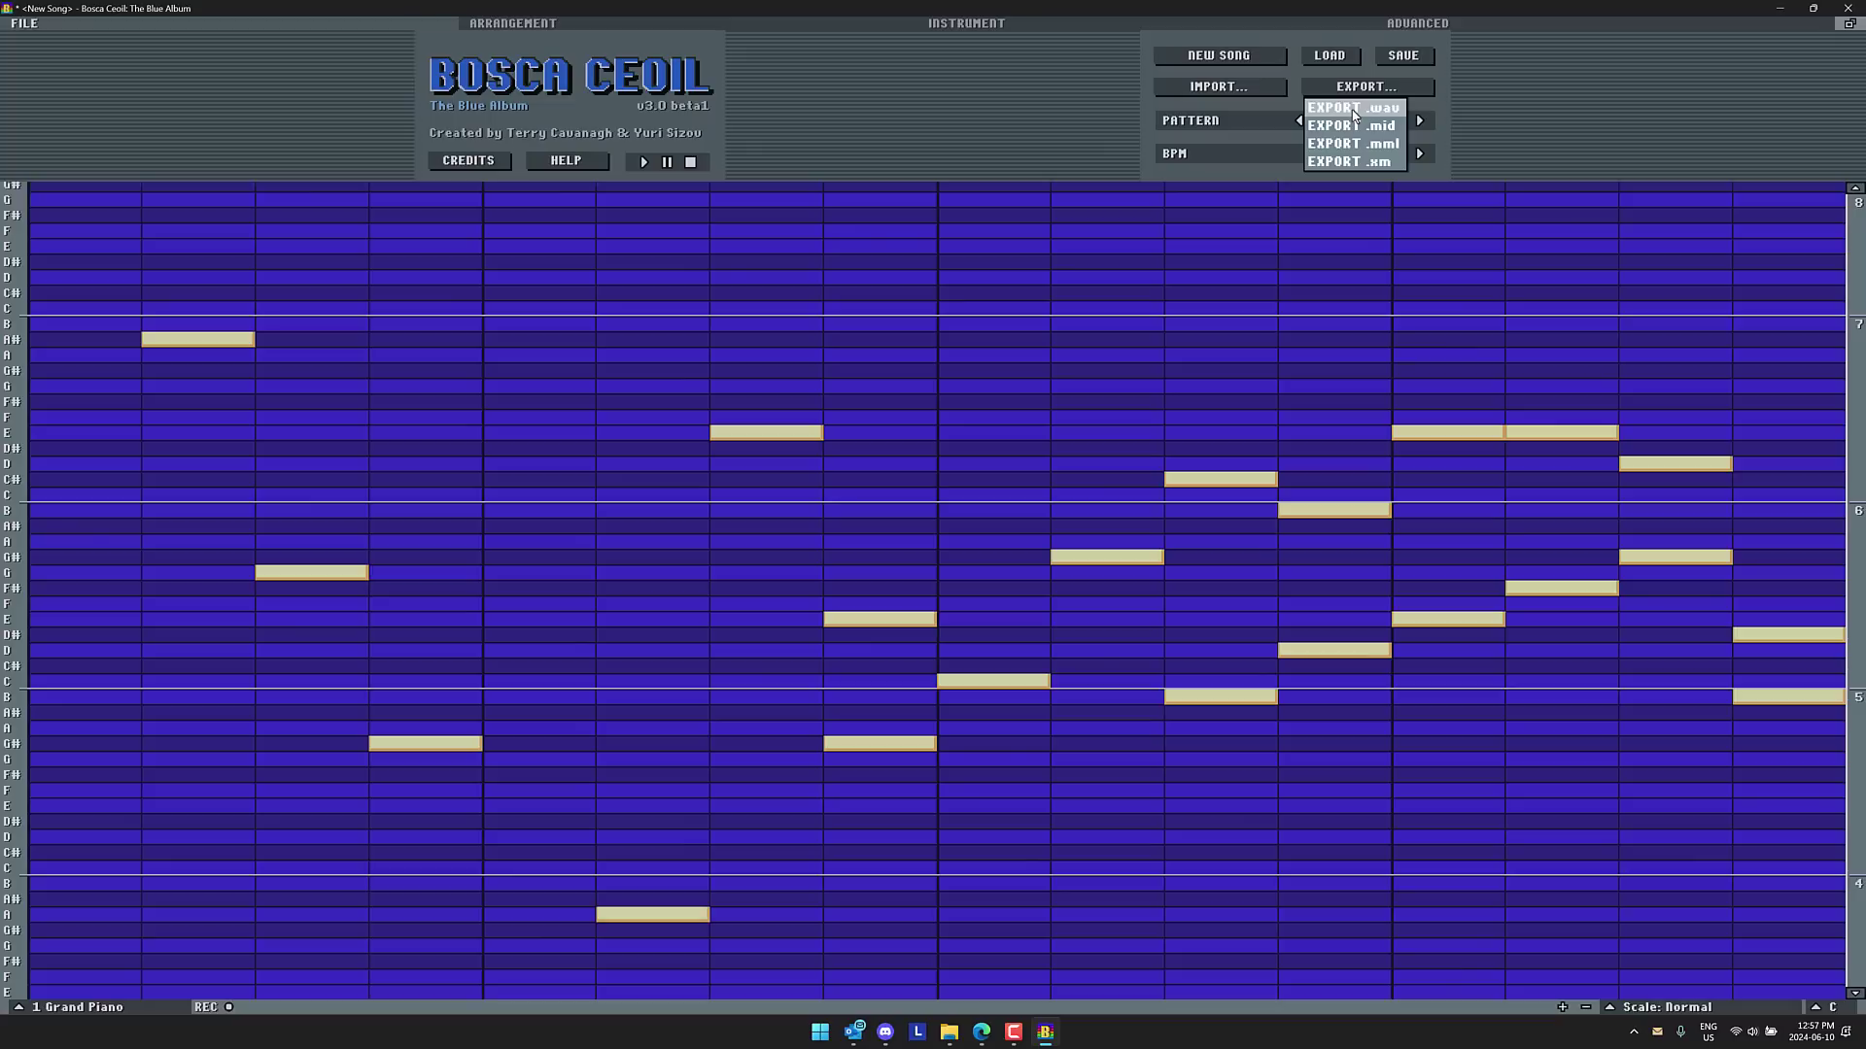
left_click(922, 97)
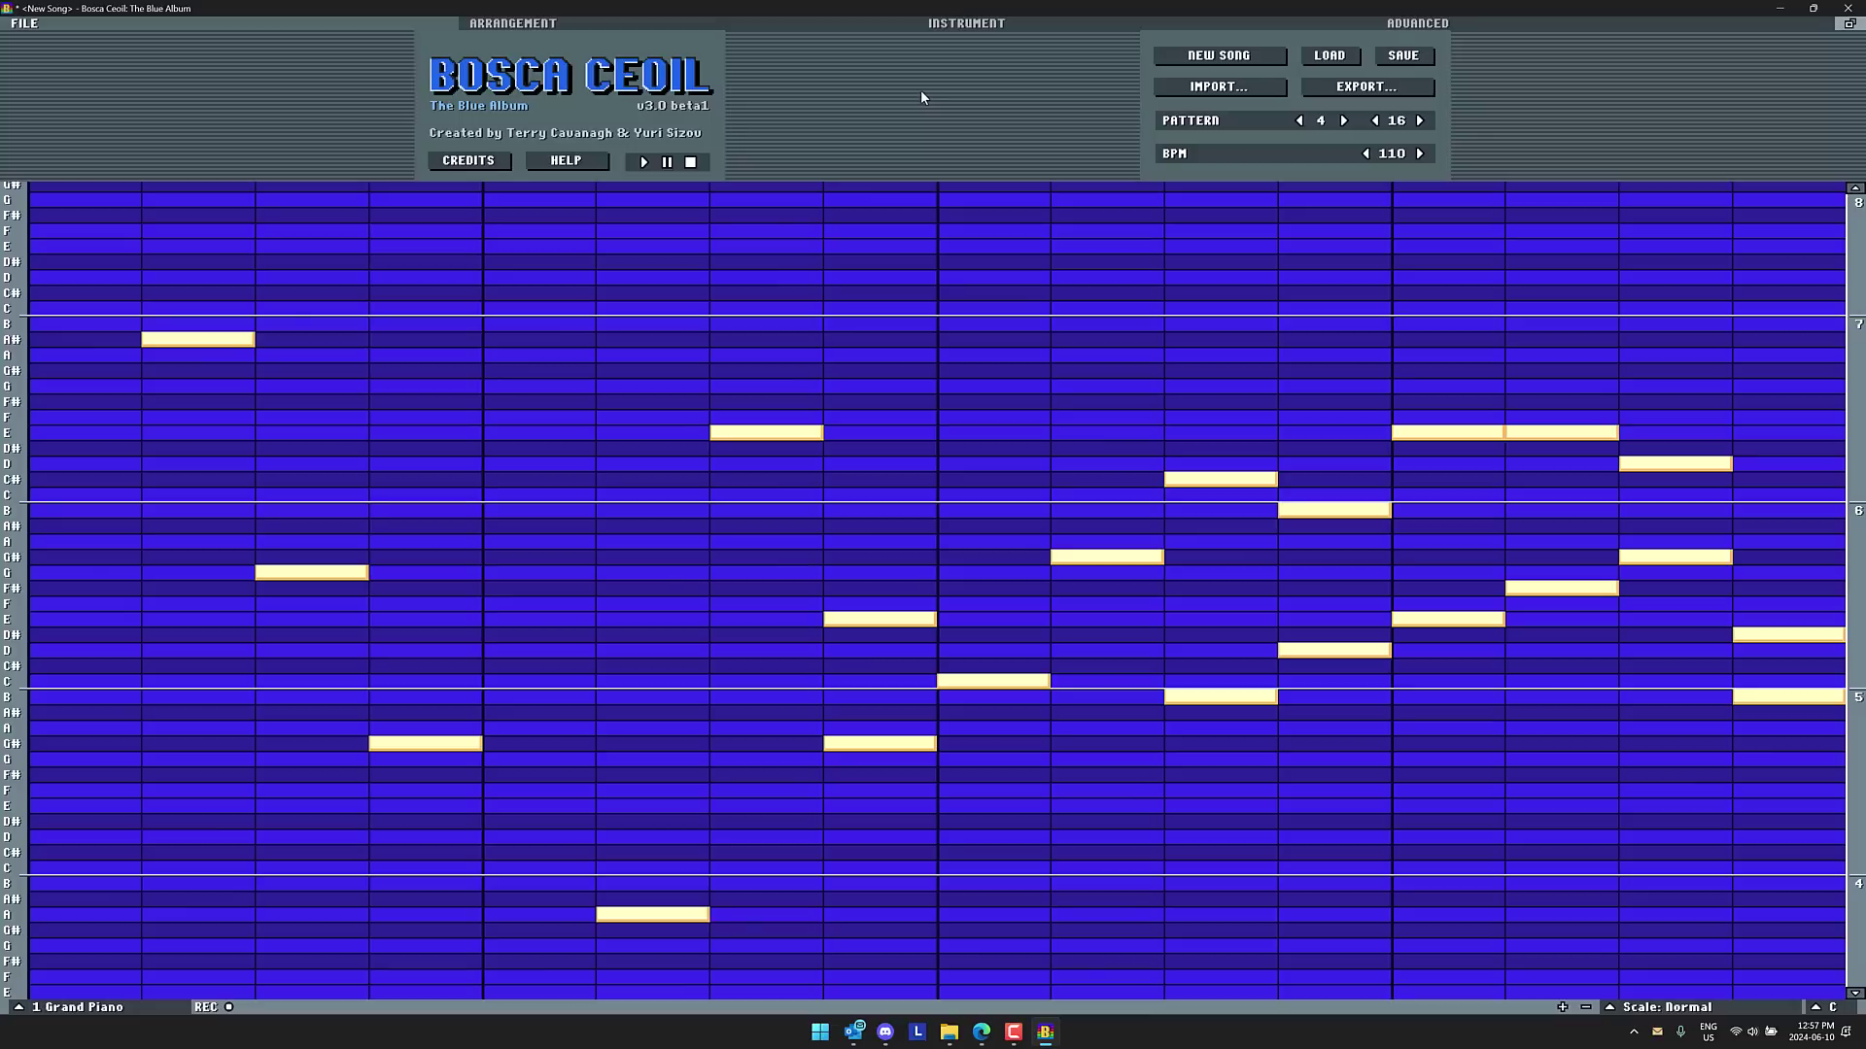
left_click(1849, 8)
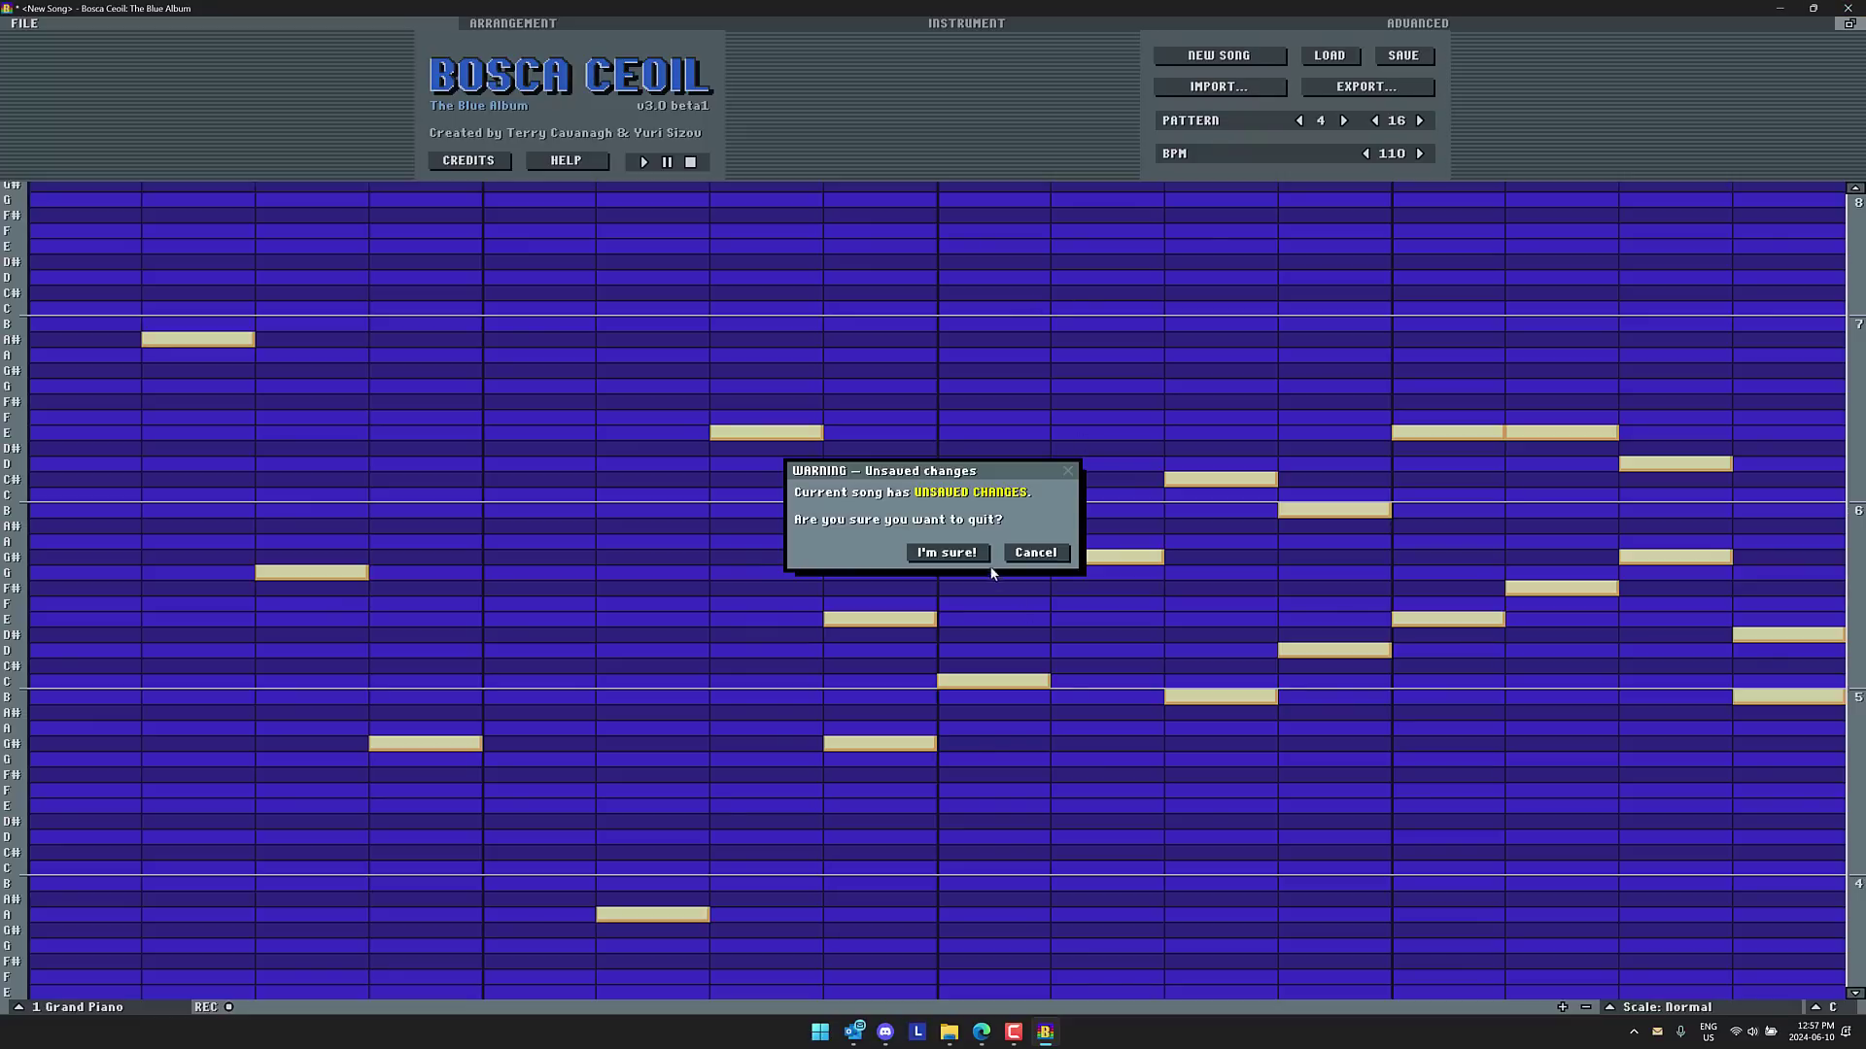
left_click(945, 553)
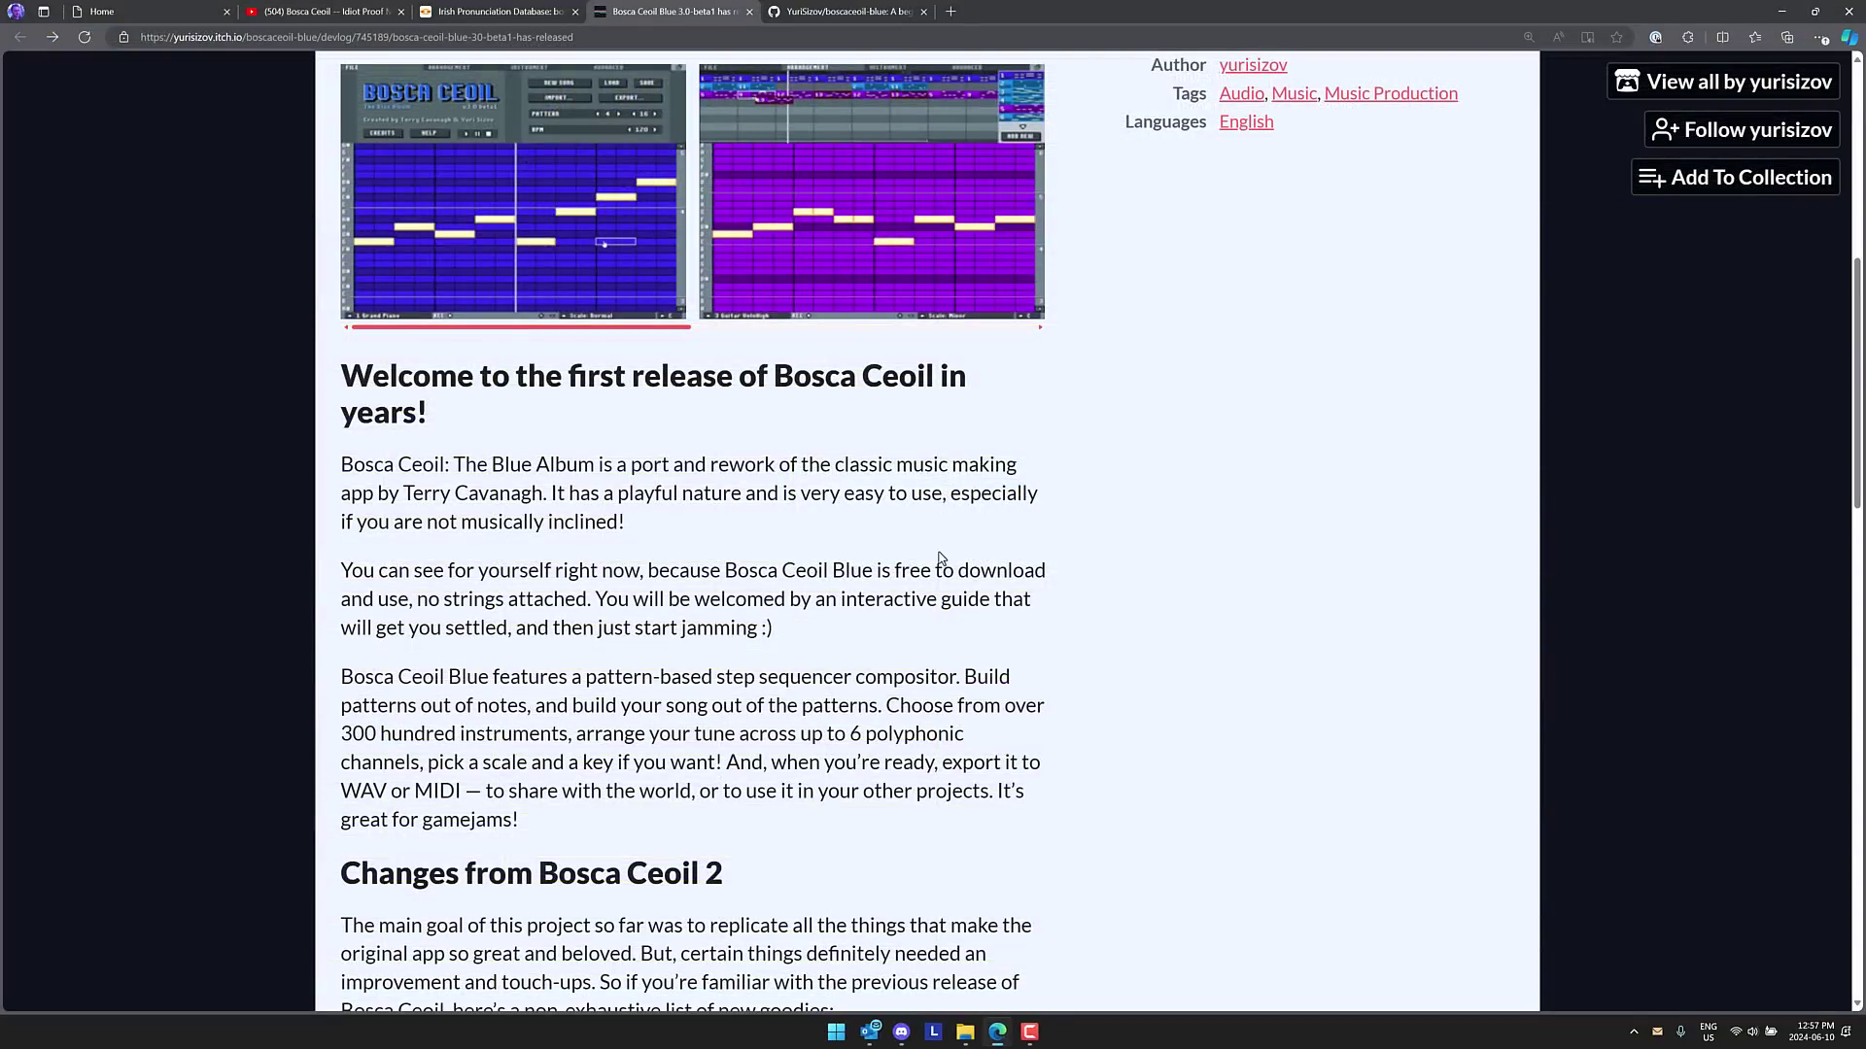
scroll(940, 558, "down", 6)
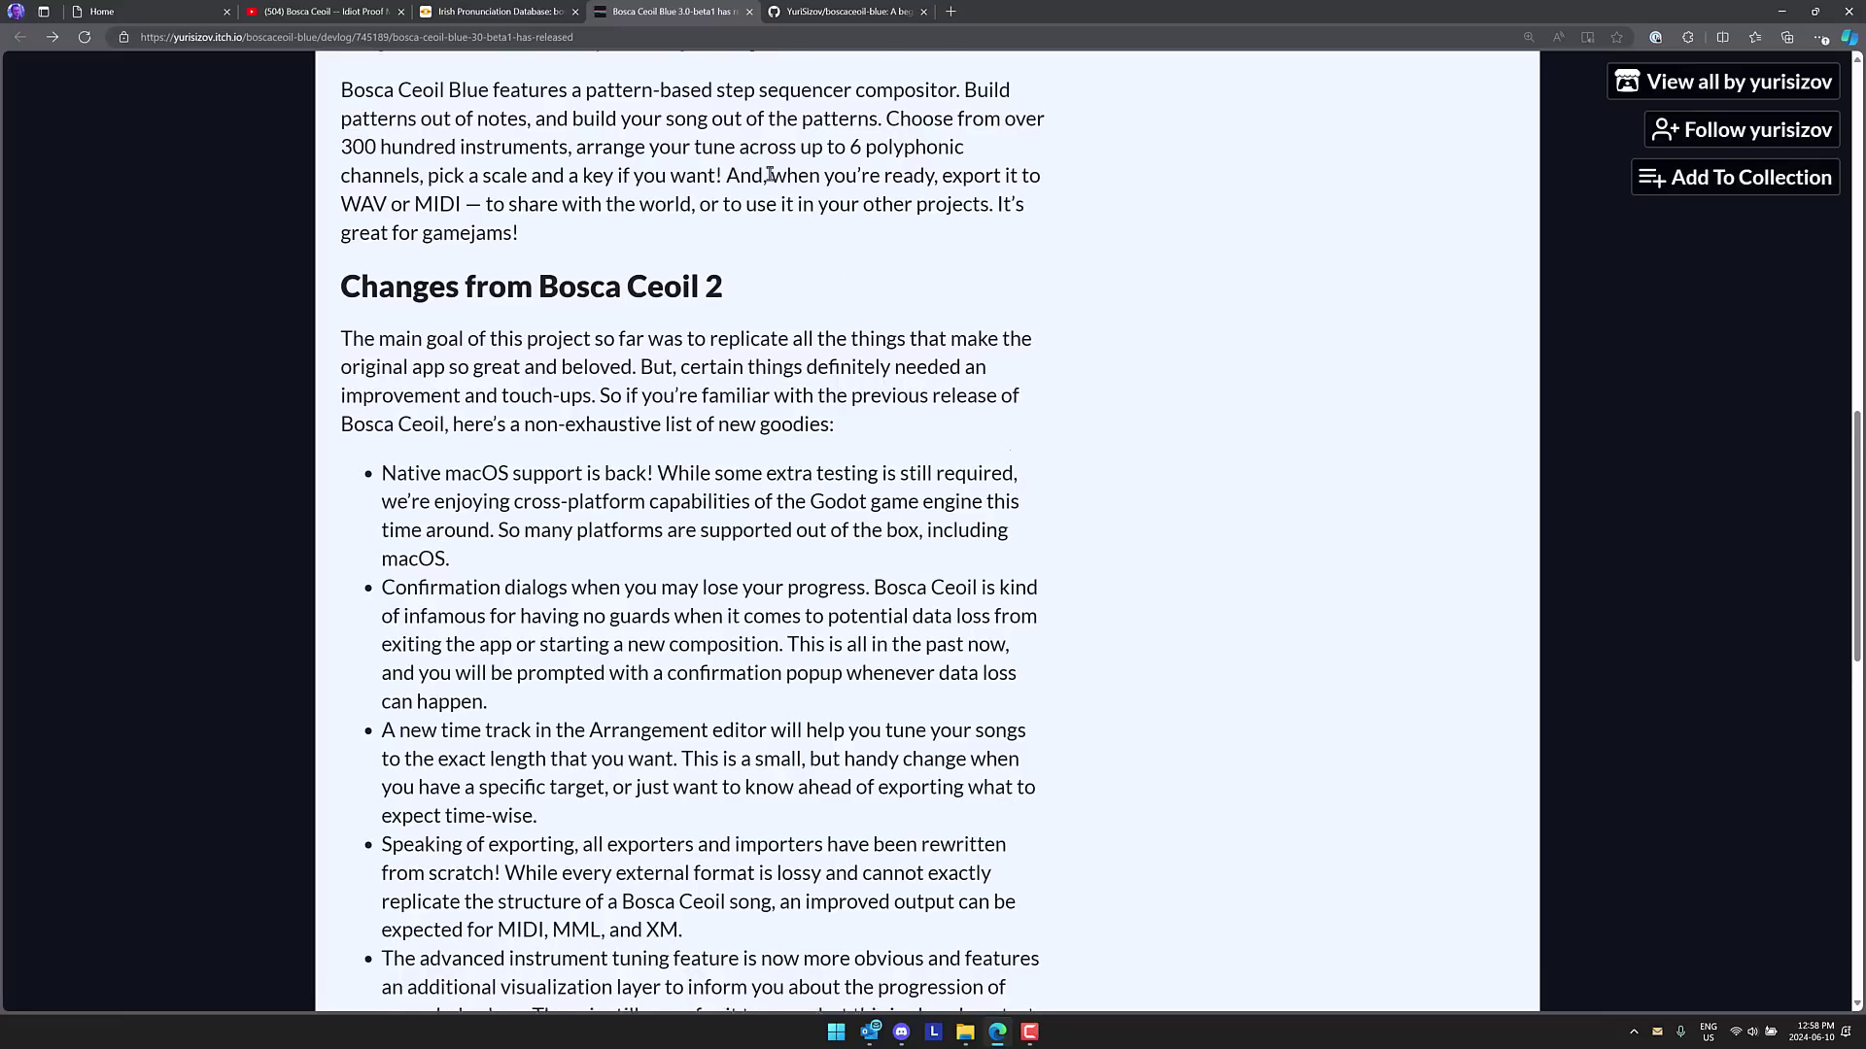
scroll(746, 170, "down", 2)
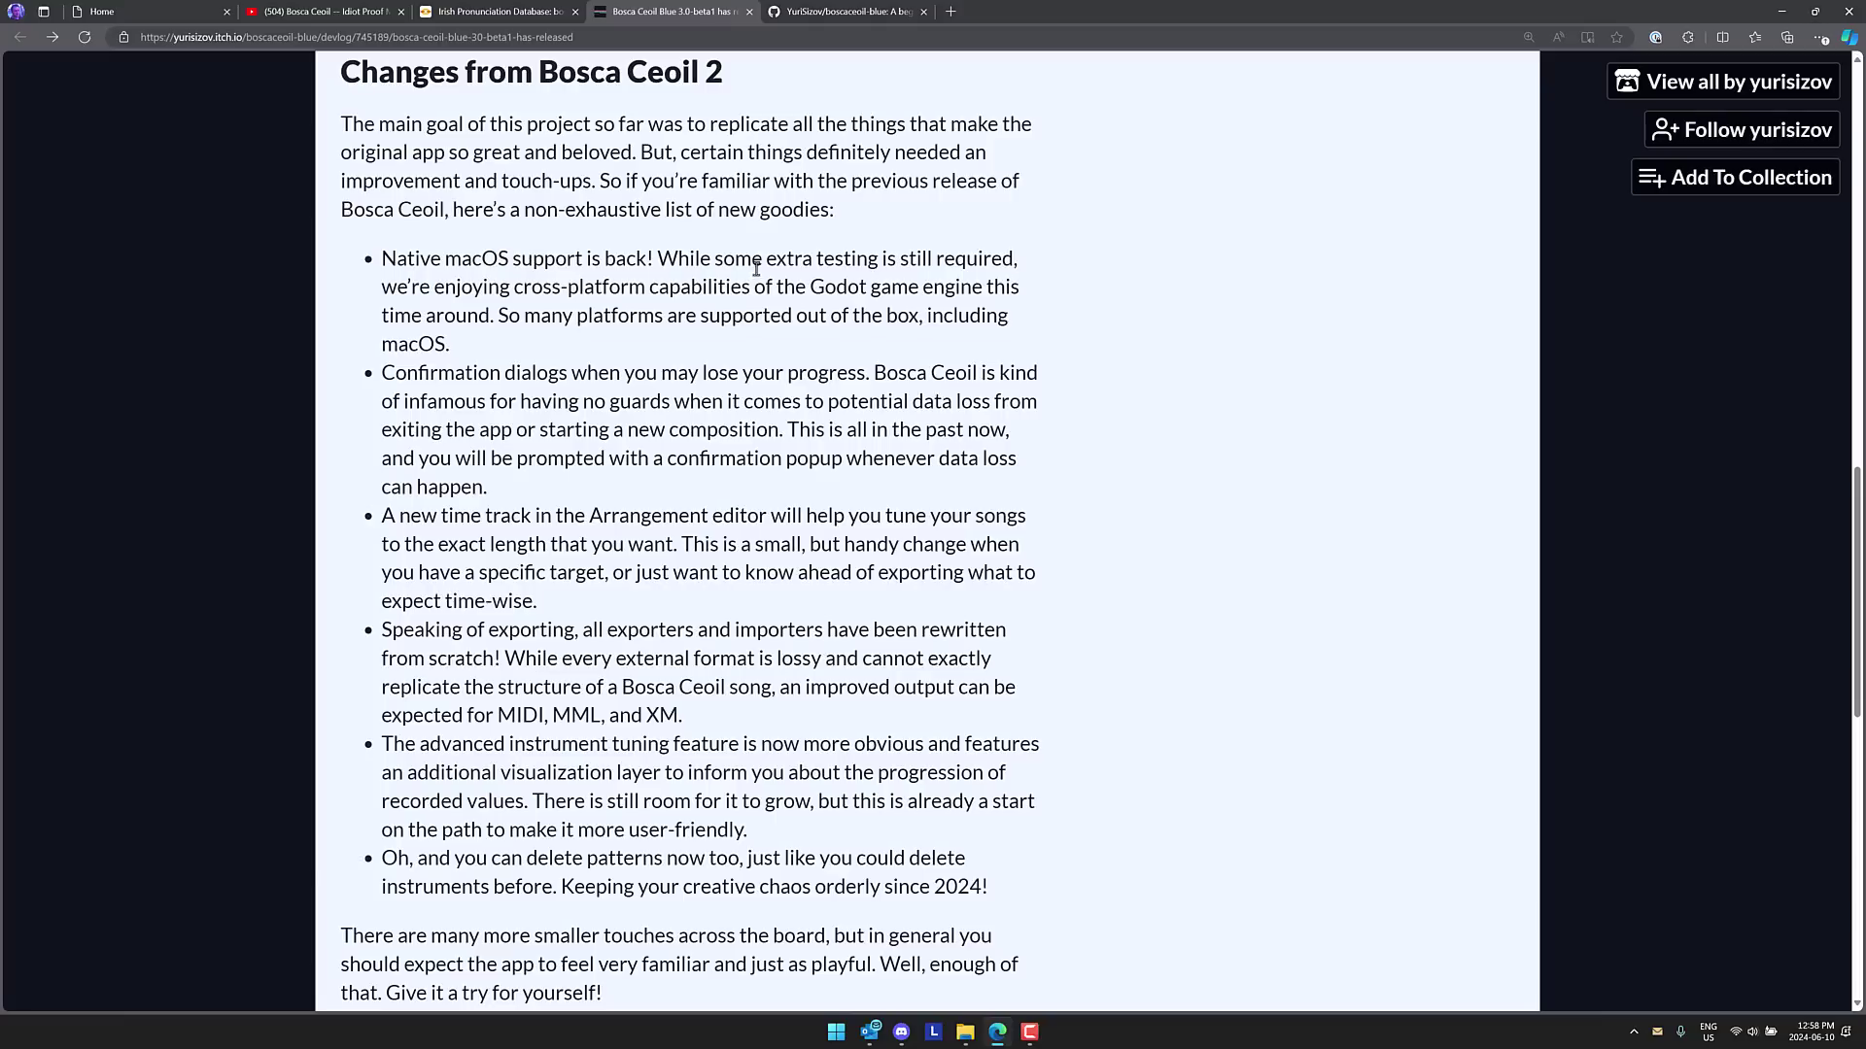
scroll(855, 312, "down", 2)
scroll(855, 312, "down", 1)
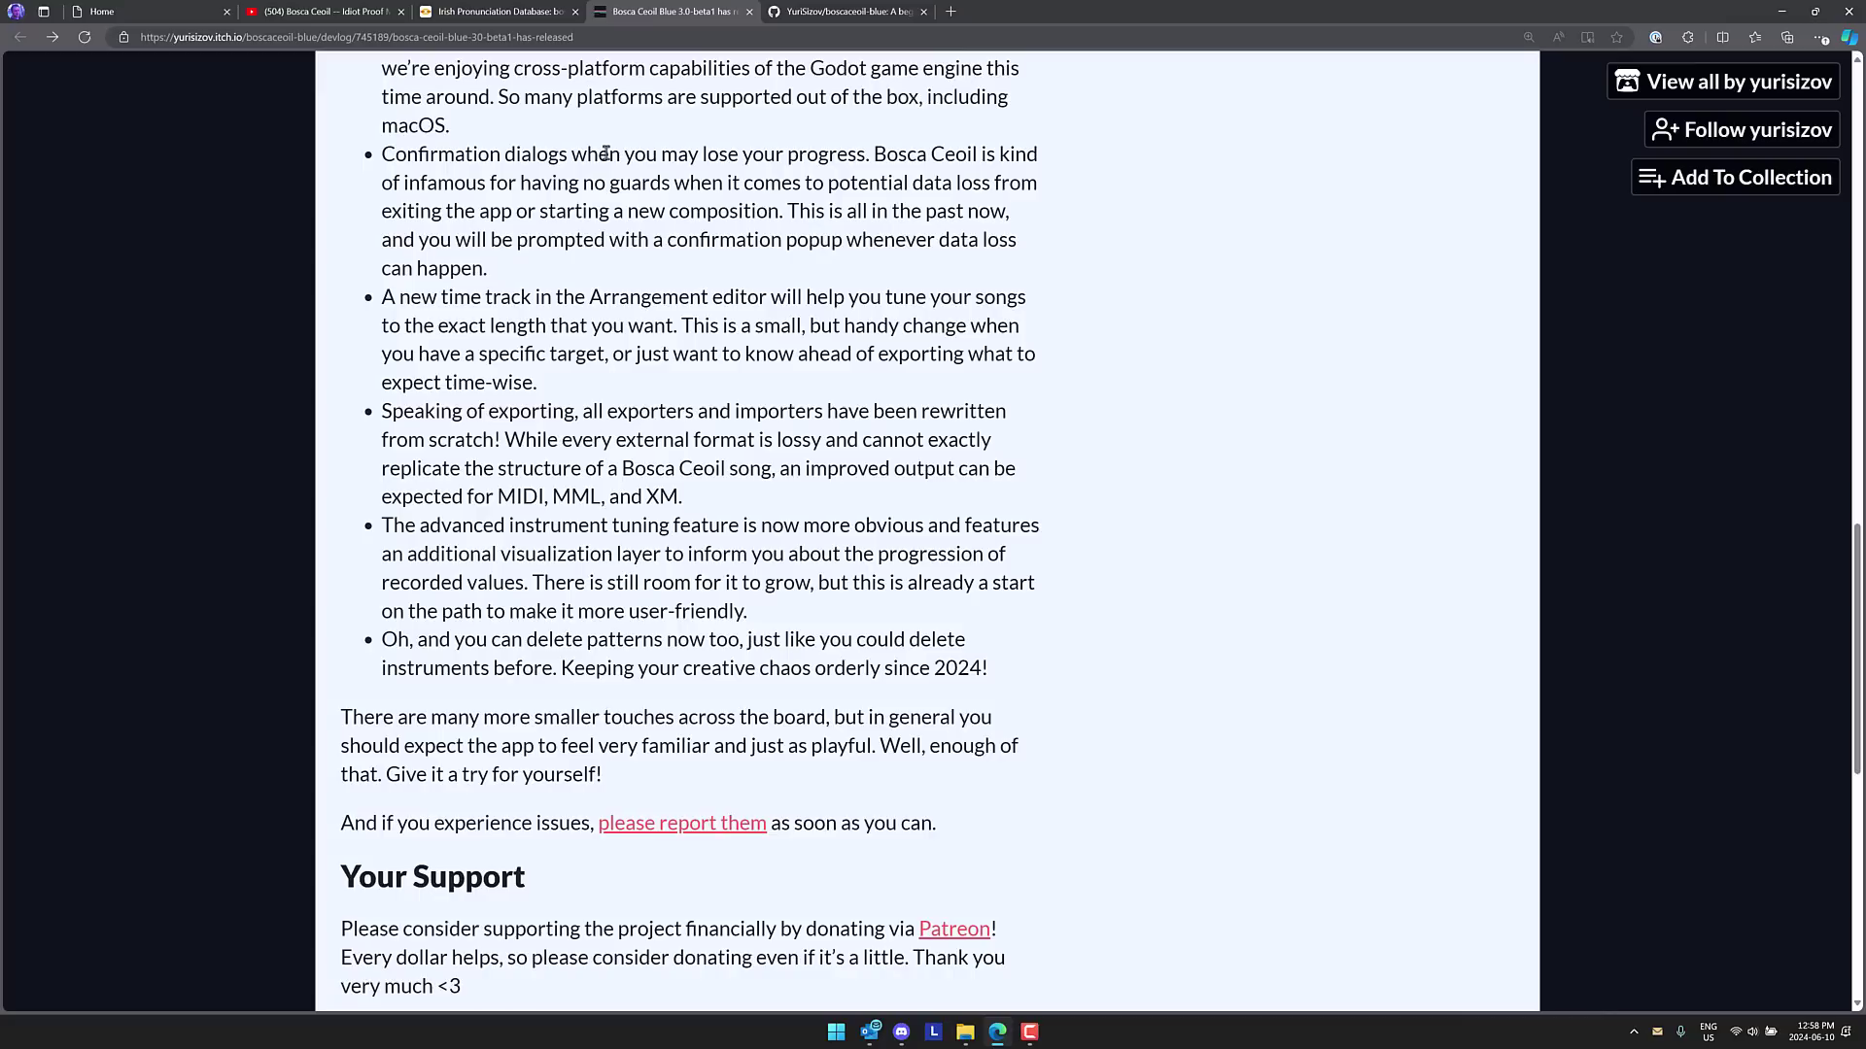
scroll(604, 152, "down", 1)
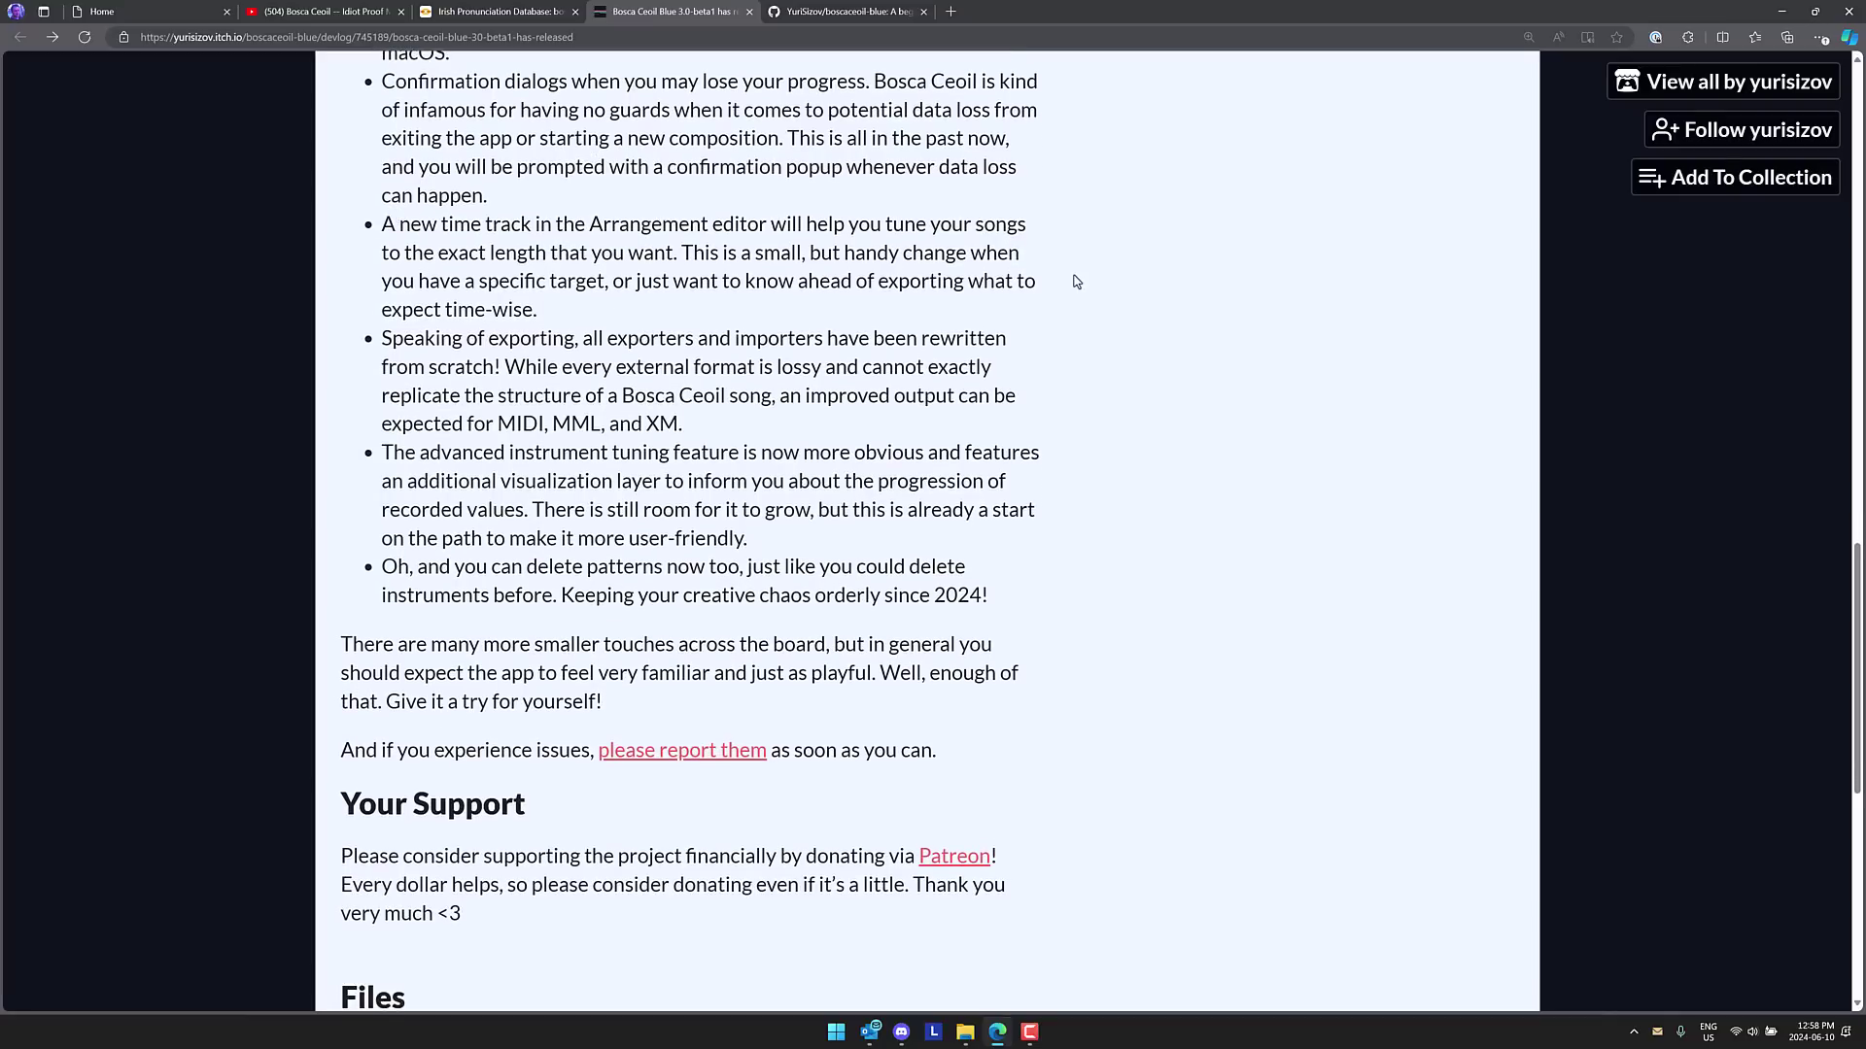
scroll(1075, 281, "down", 2)
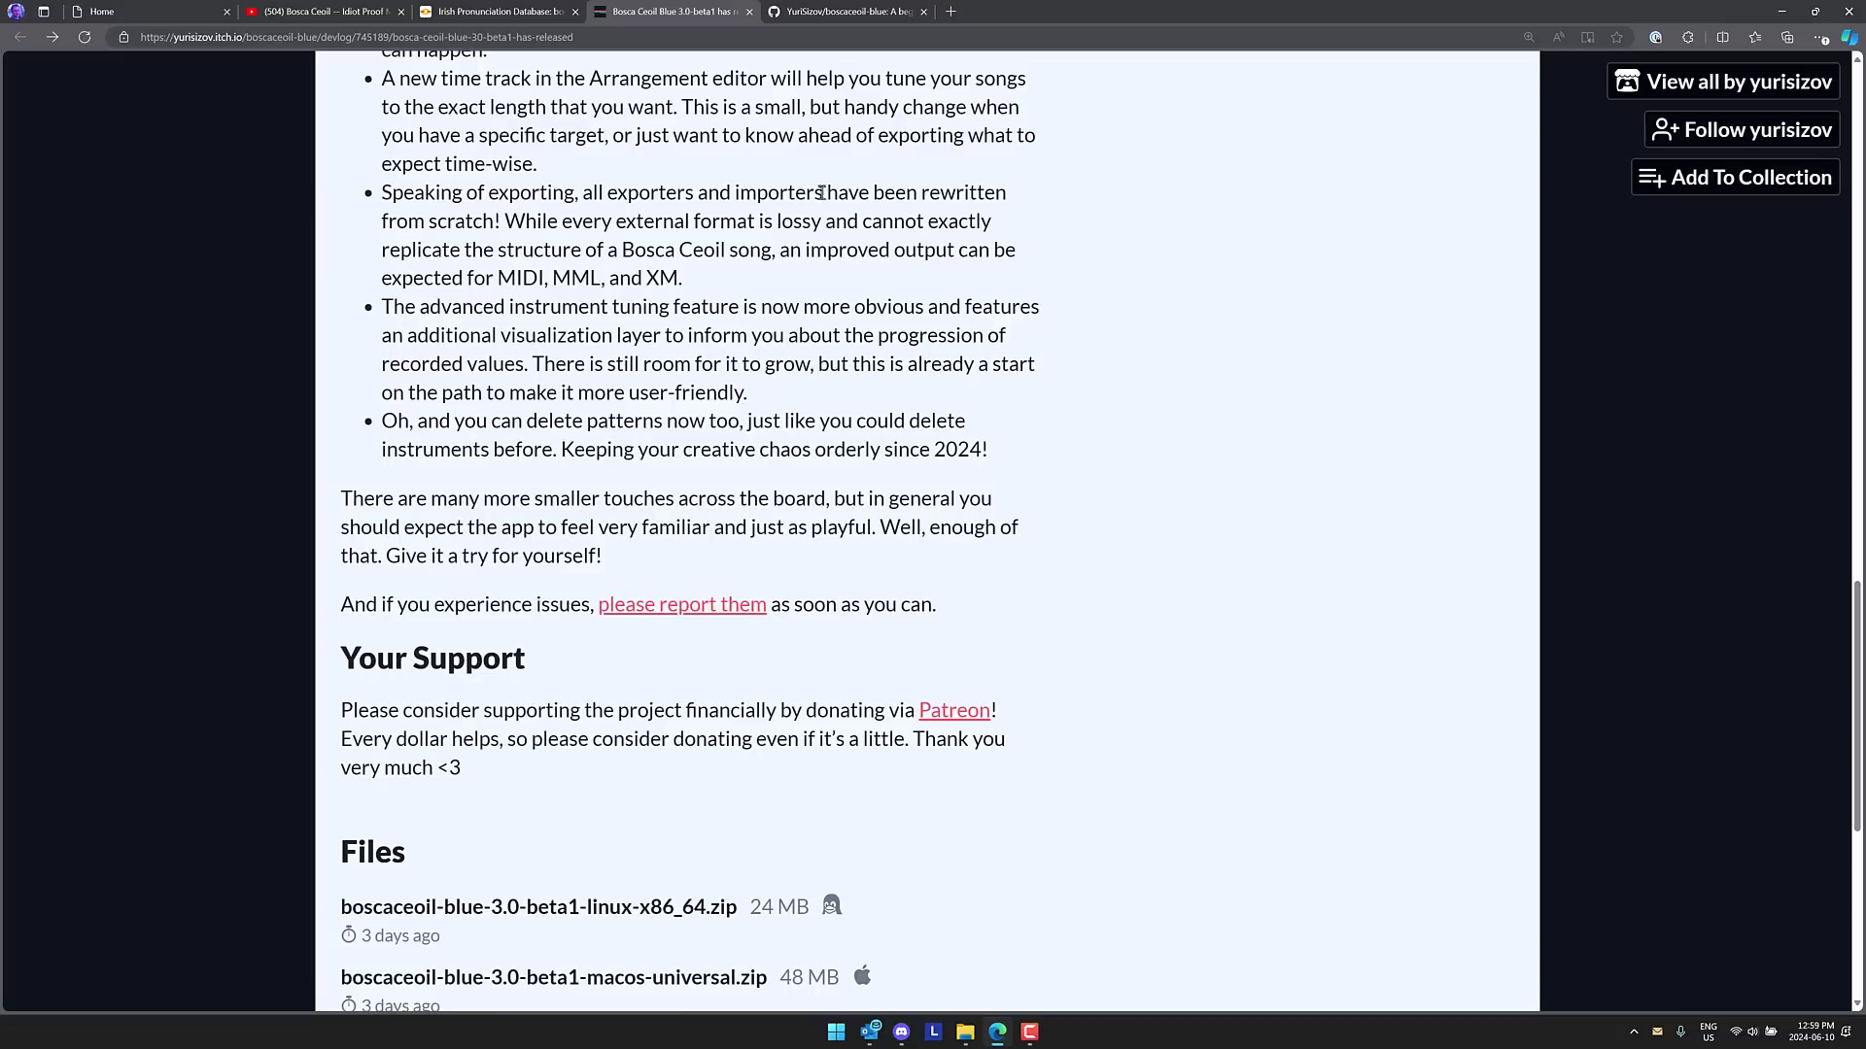
scroll(710, 281, "down", 2)
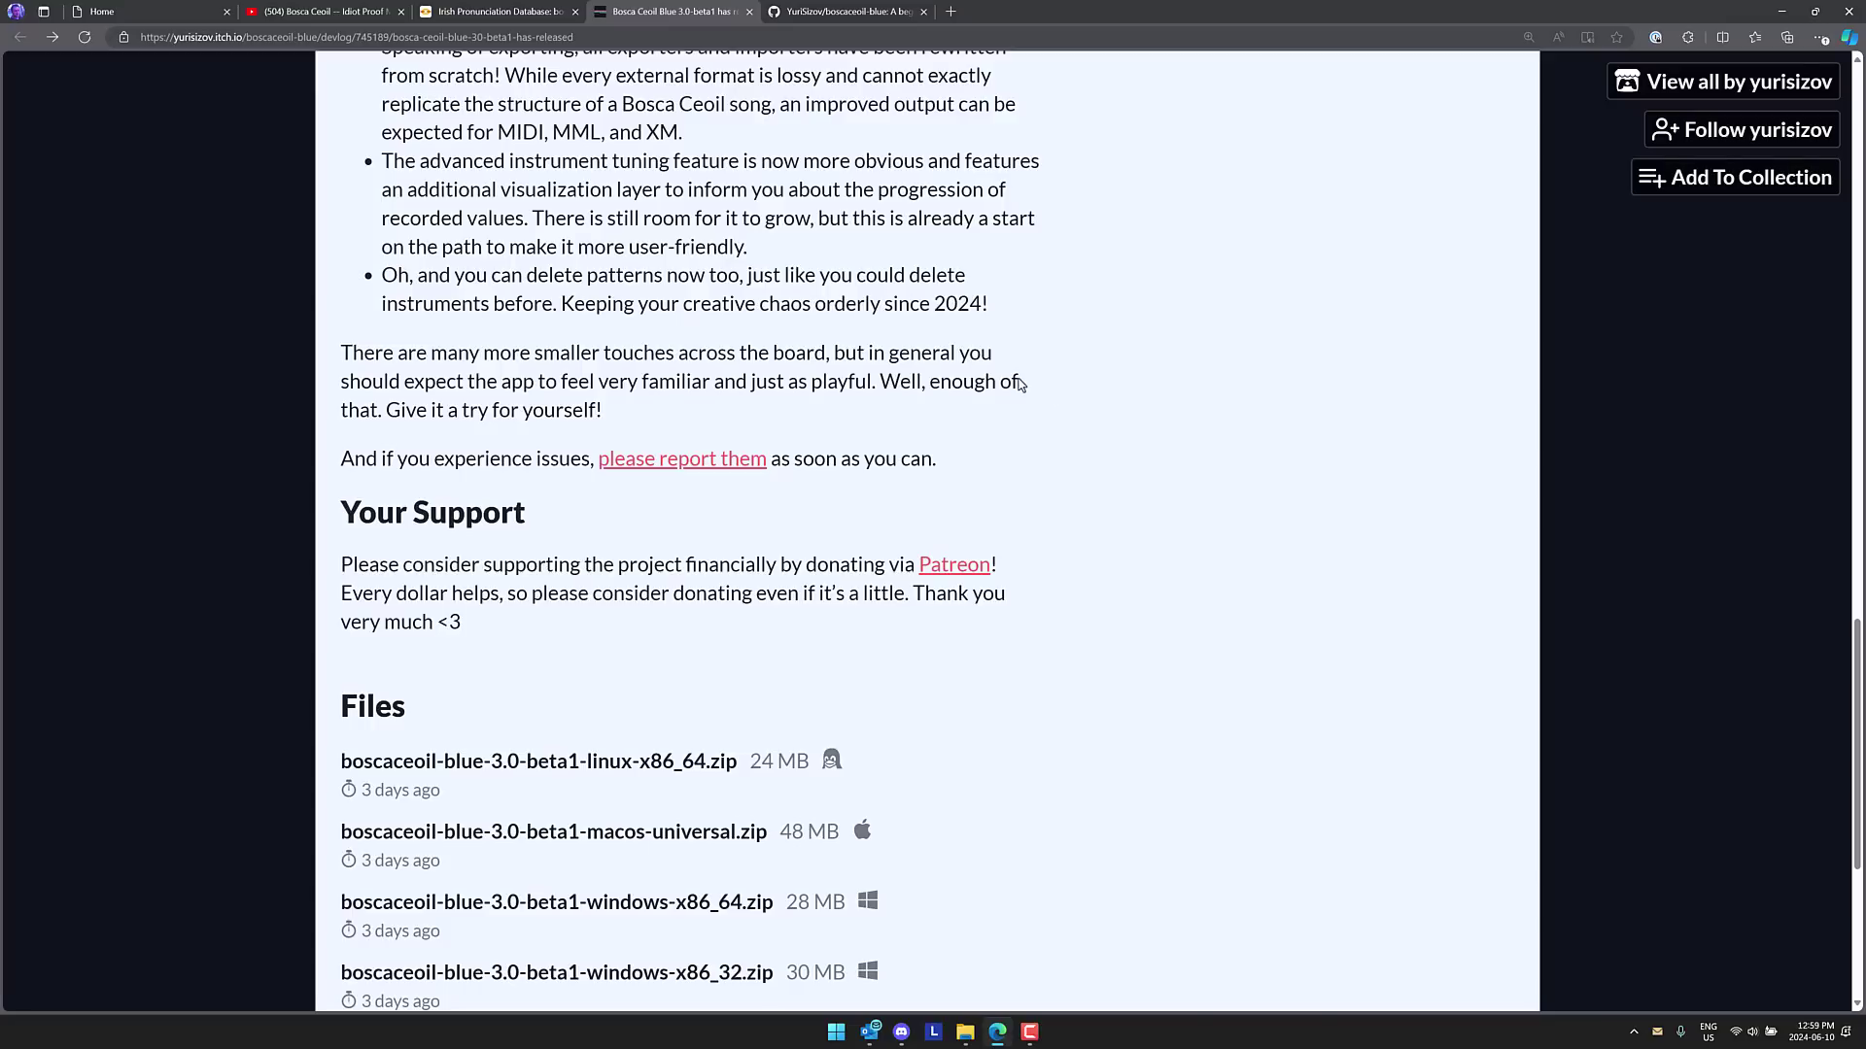
scroll(1019, 384, "up", 20)
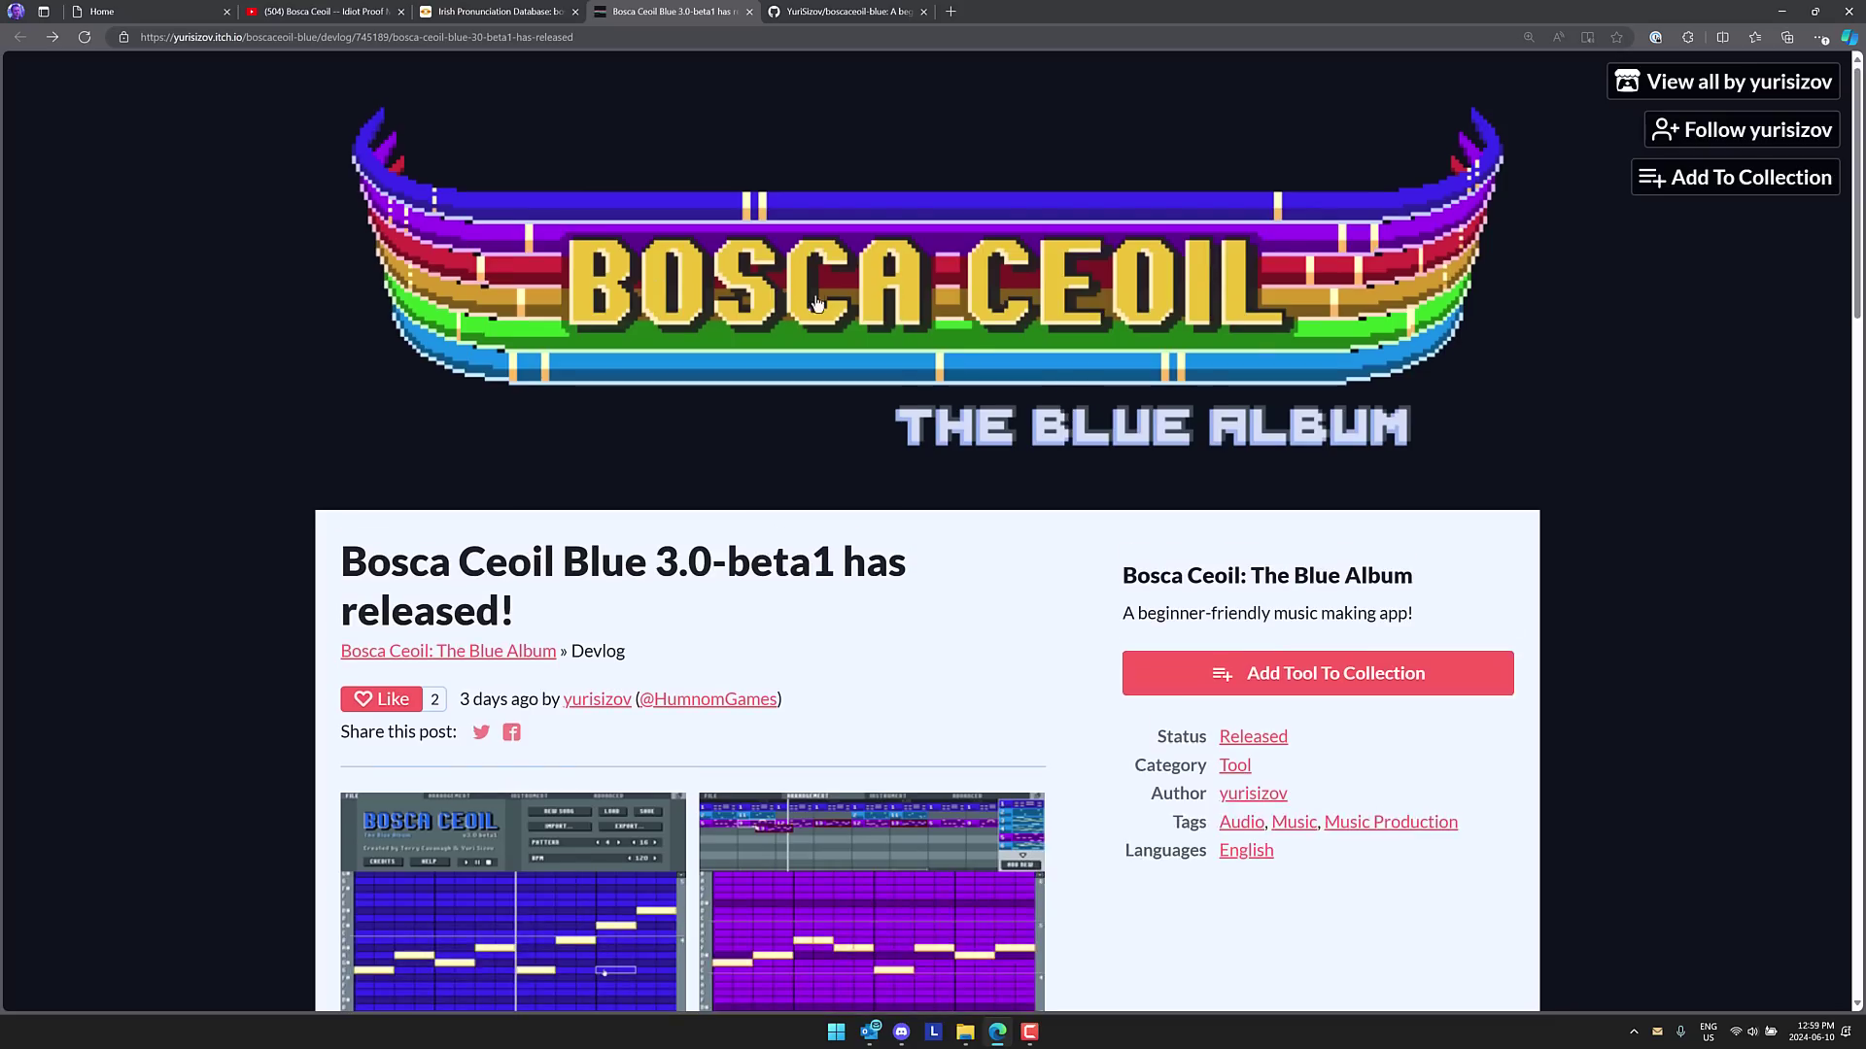
scroll(972, 337, "down", 20)
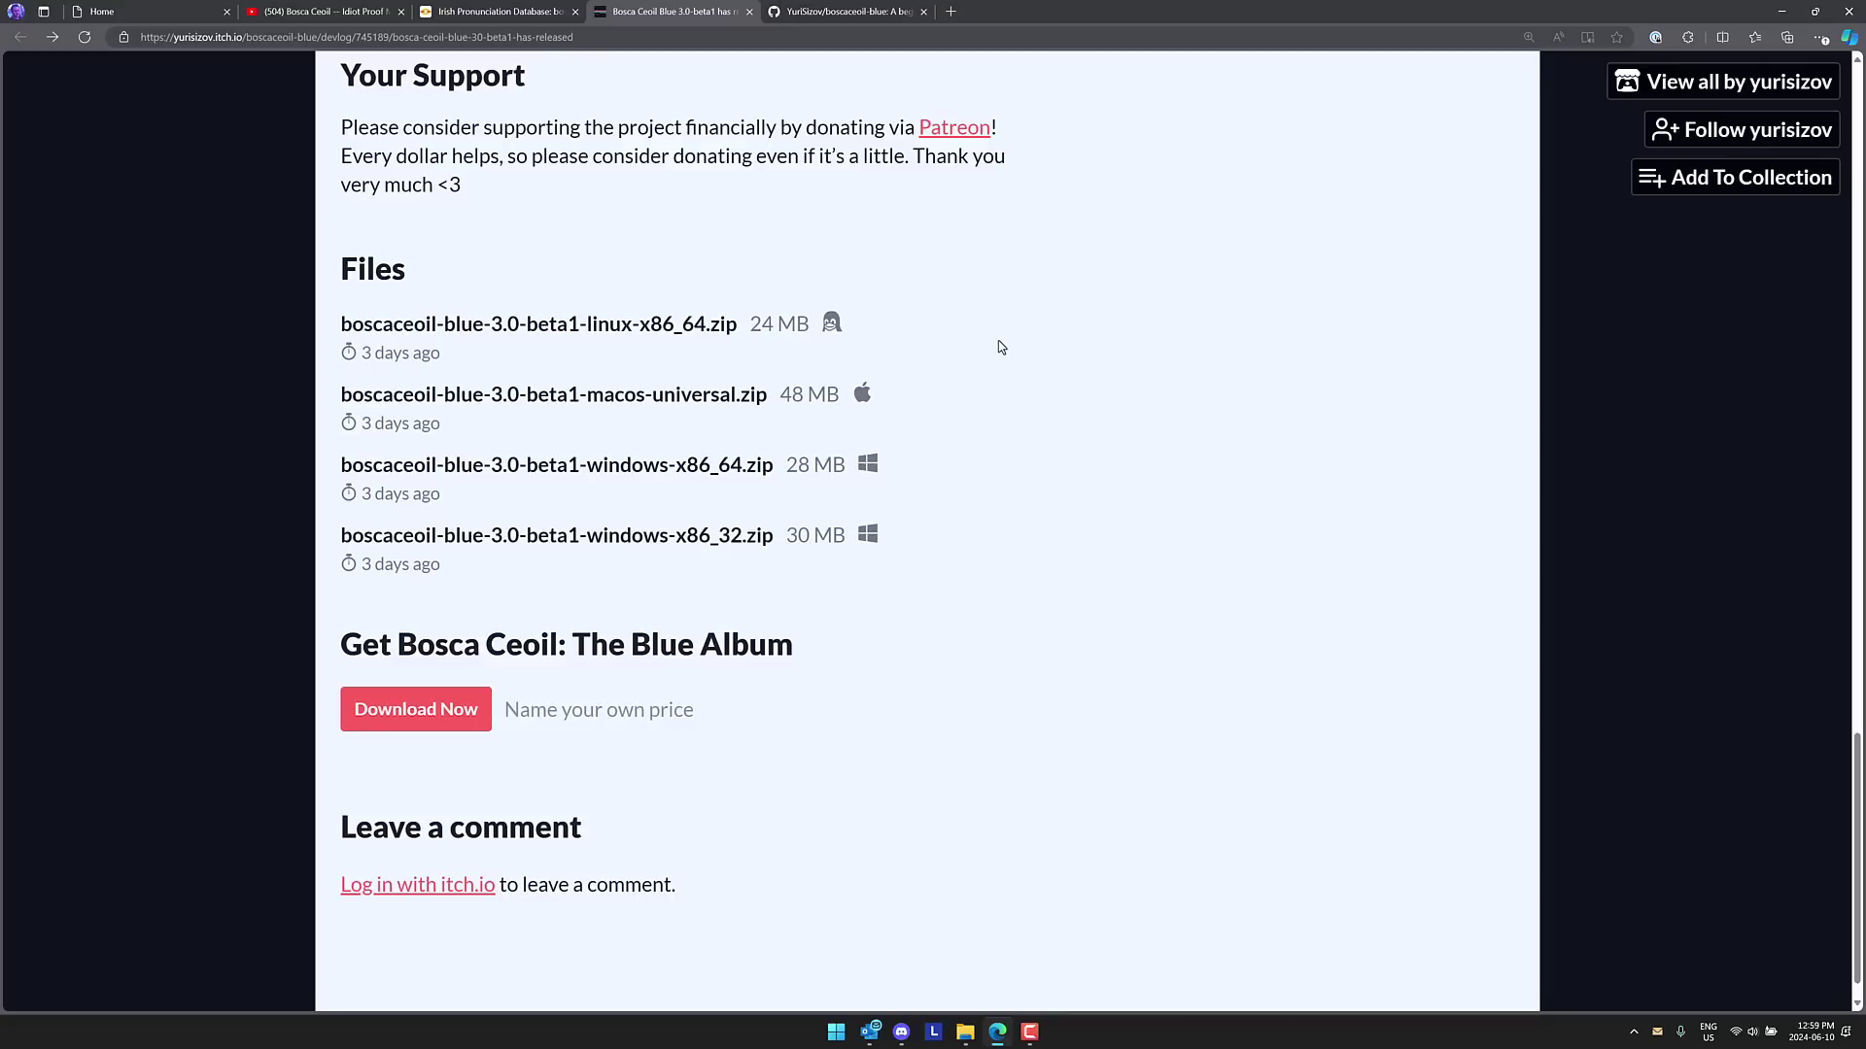
Switch to the GitHub tab and view the boscaceoil-blue repository's MIT License
key("ctrl+Tab")
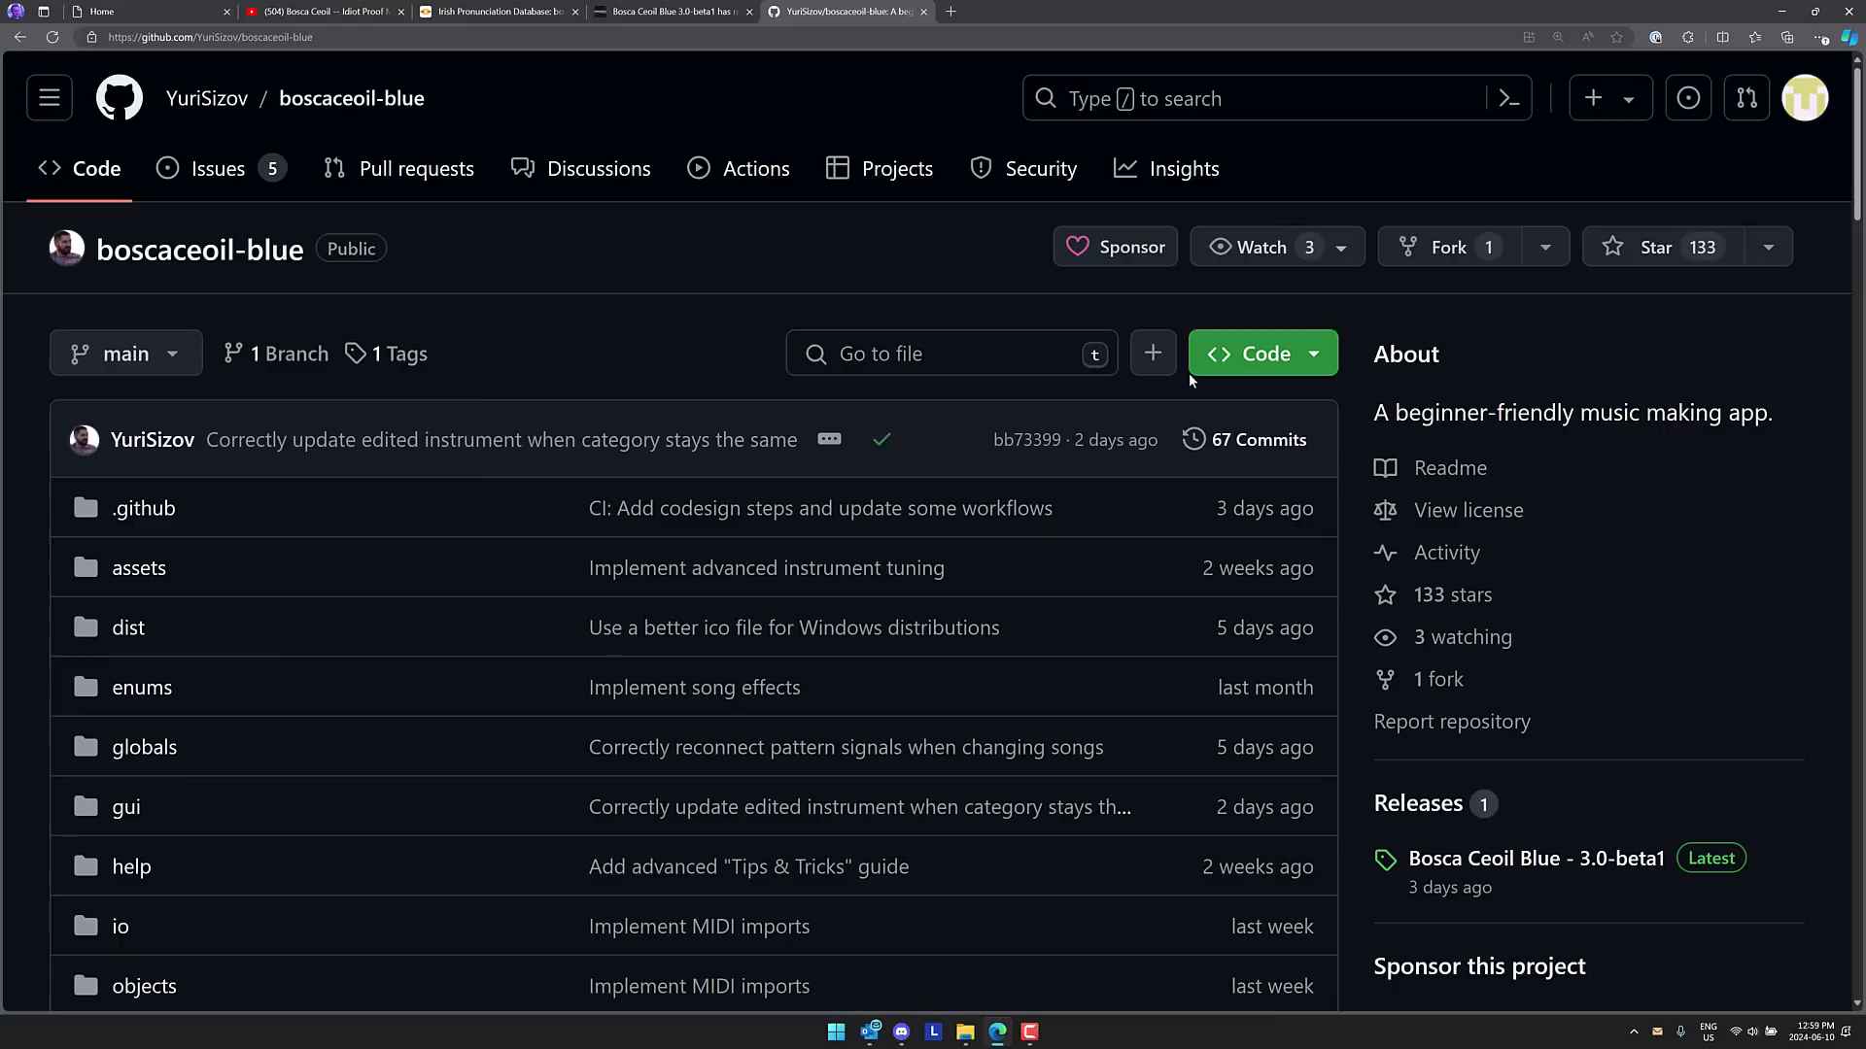
left_click(1496, 515)
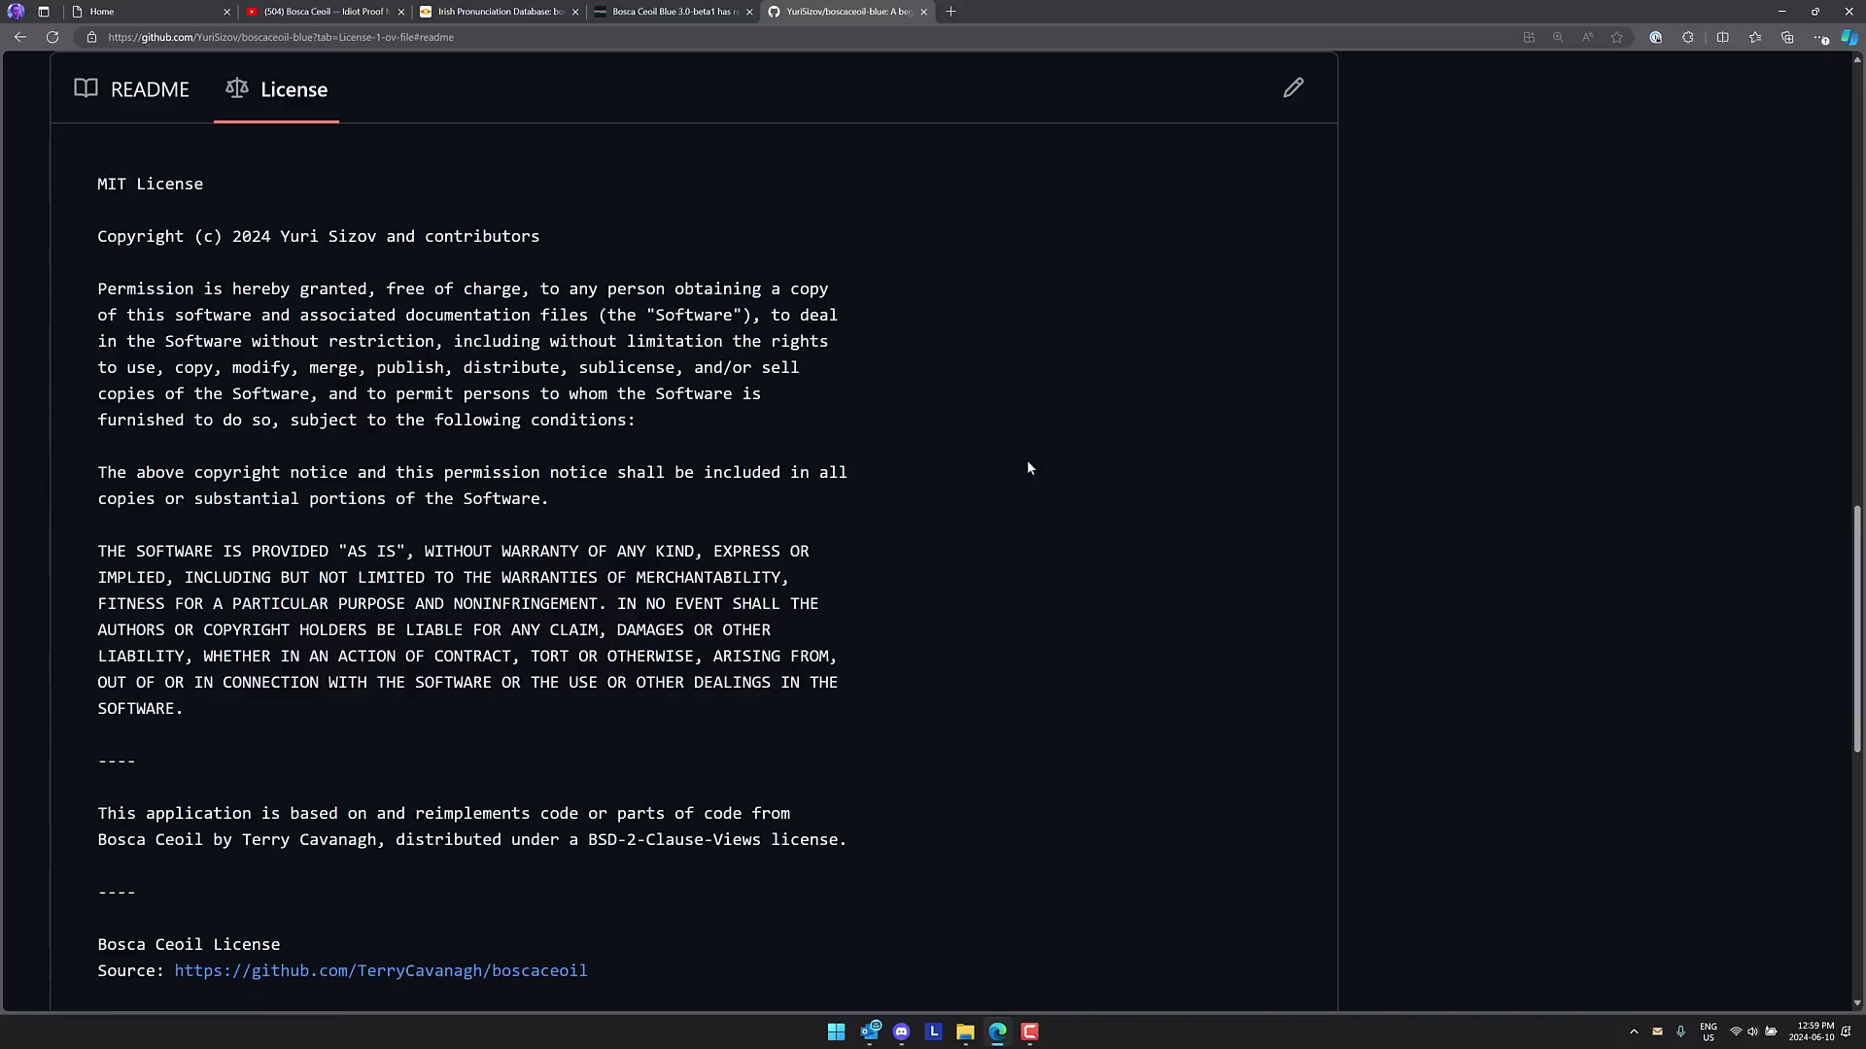
key("alt+Left")
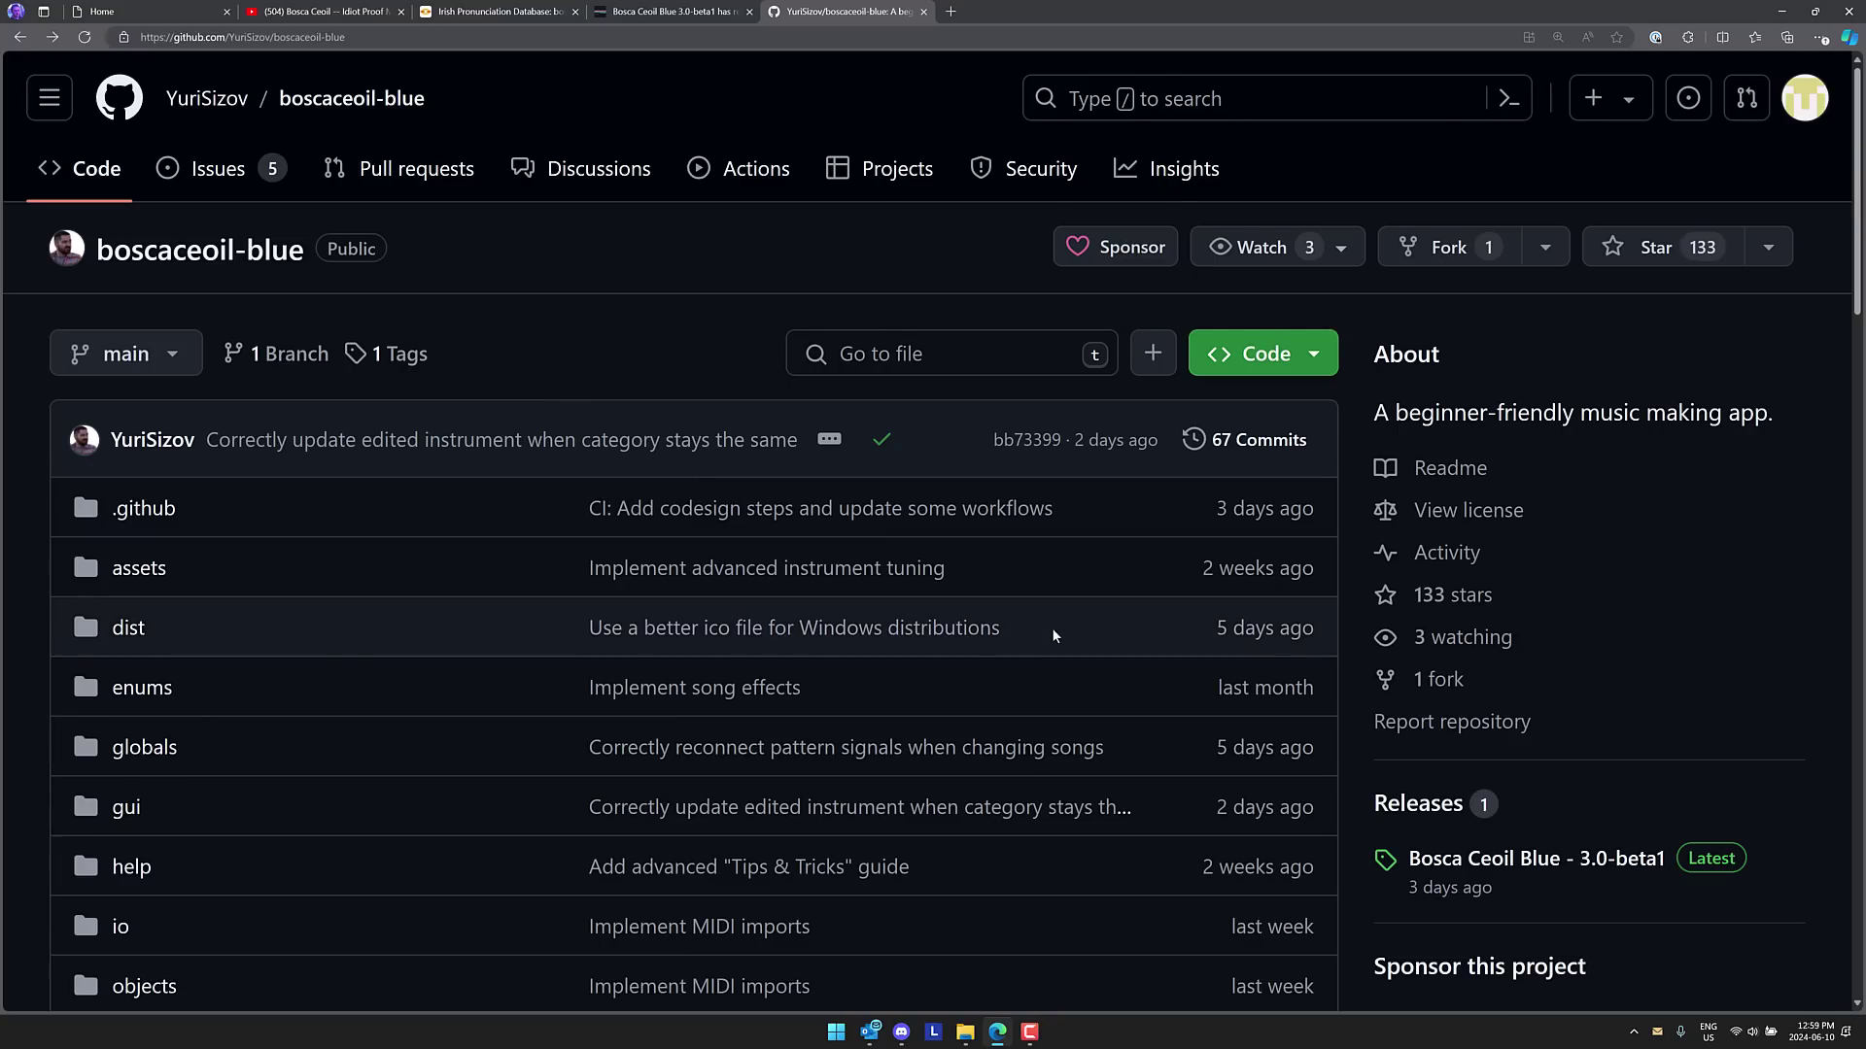
scroll(1053, 633, "down", 3)
scroll(1053, 634, "down", 4)
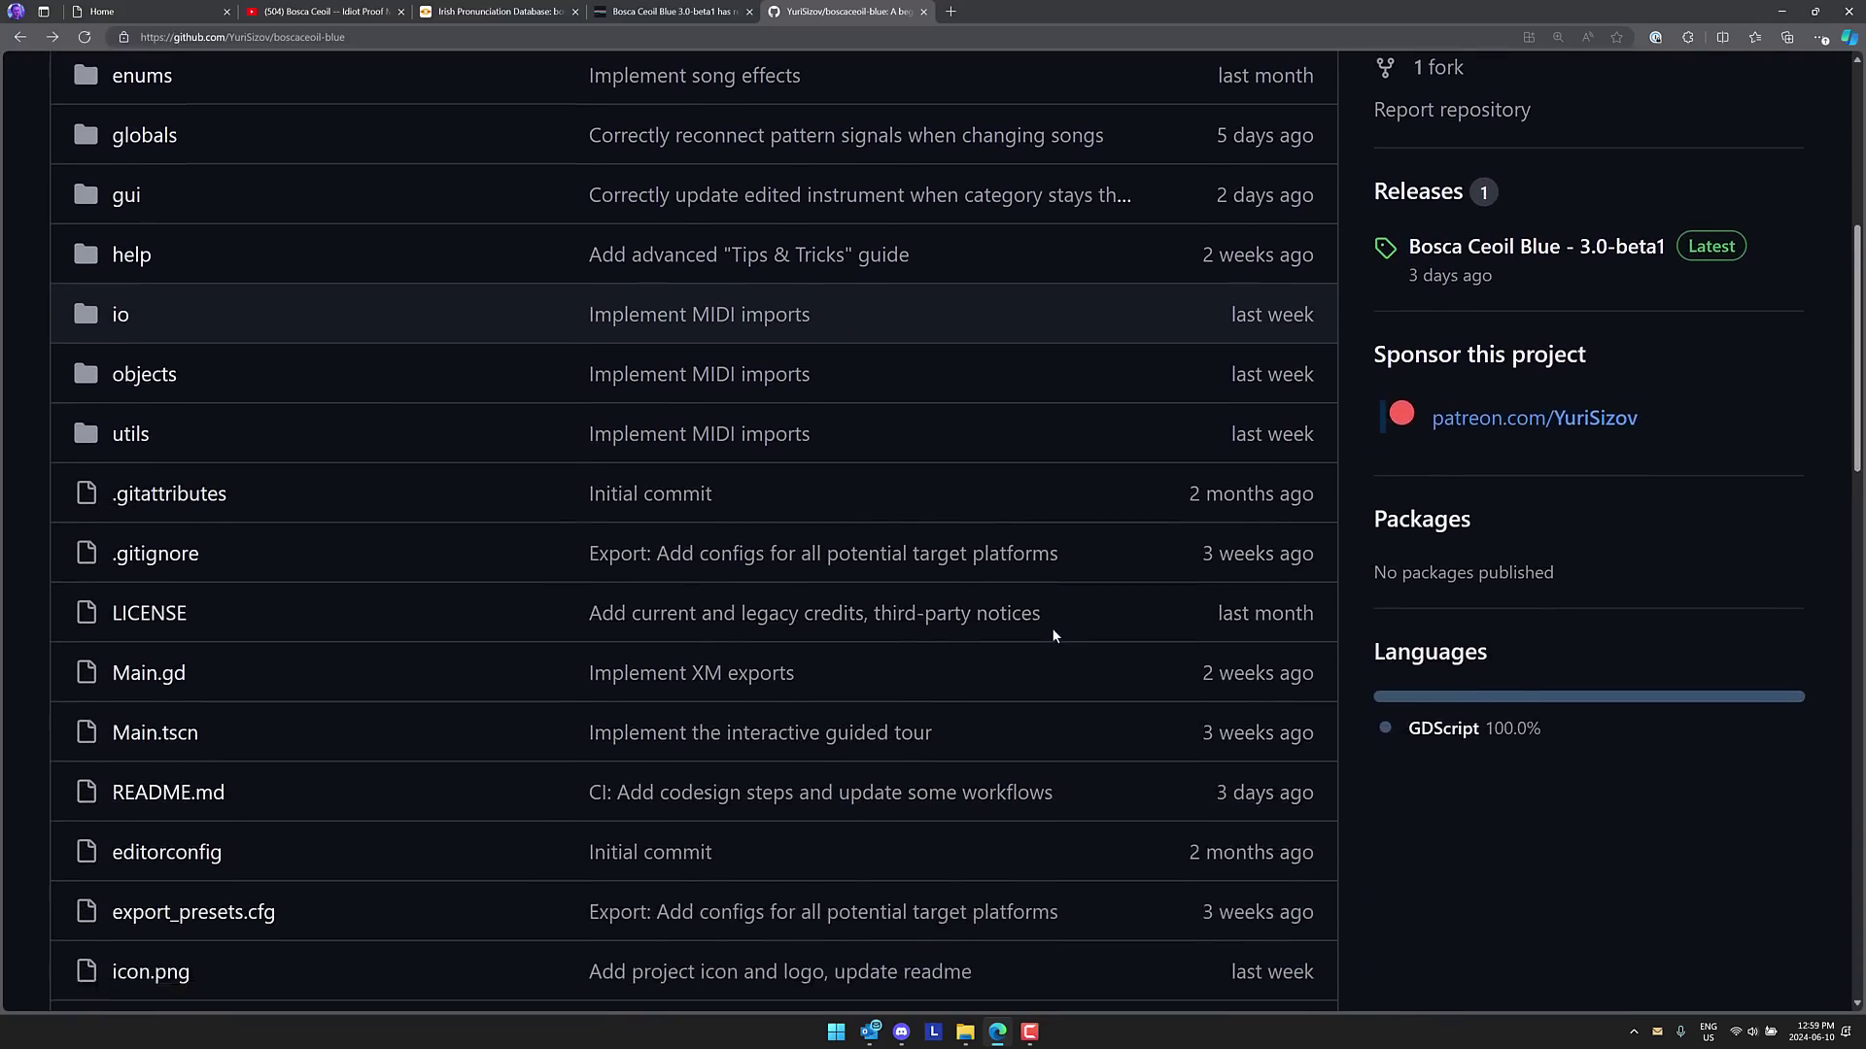
Browse the Main.gd source file, return to the file list, and switch to the boscaceoil.net tab
left_click(154, 558)
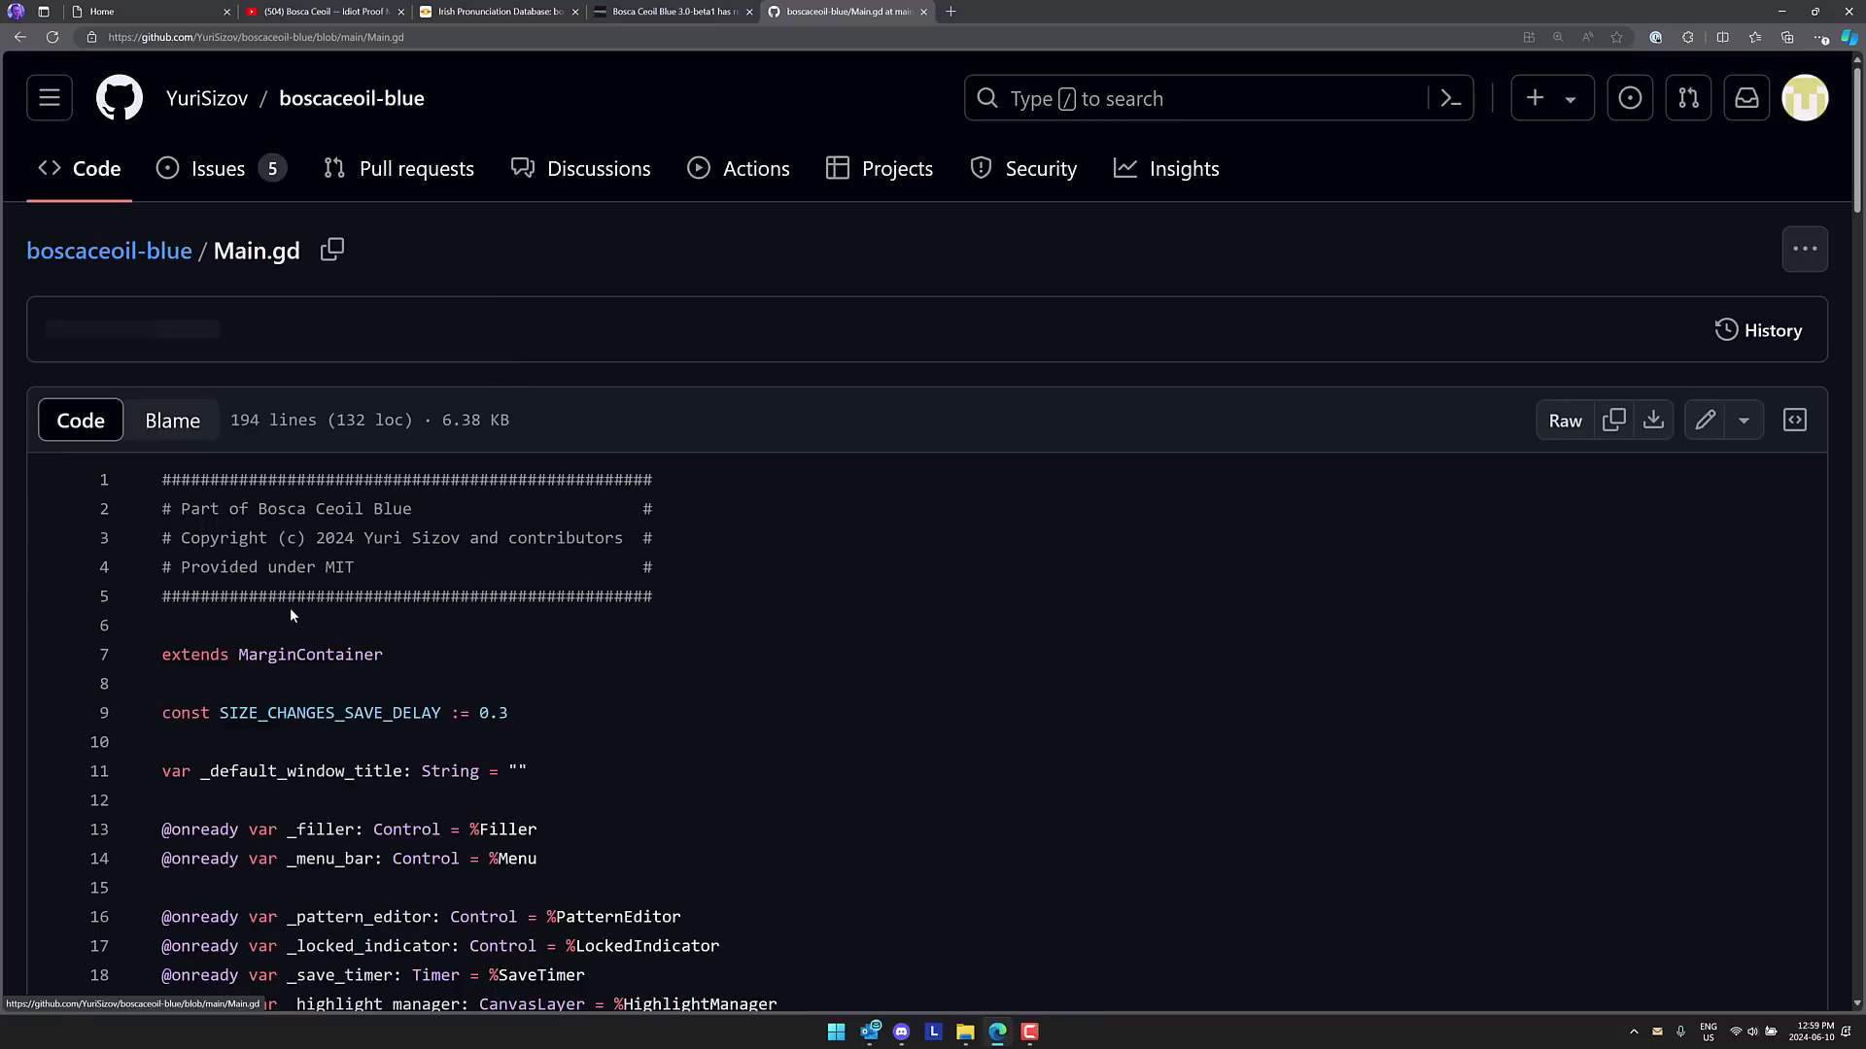
scroll(1105, 575, "down", 5)
scroll(1105, 575, "down", 20)
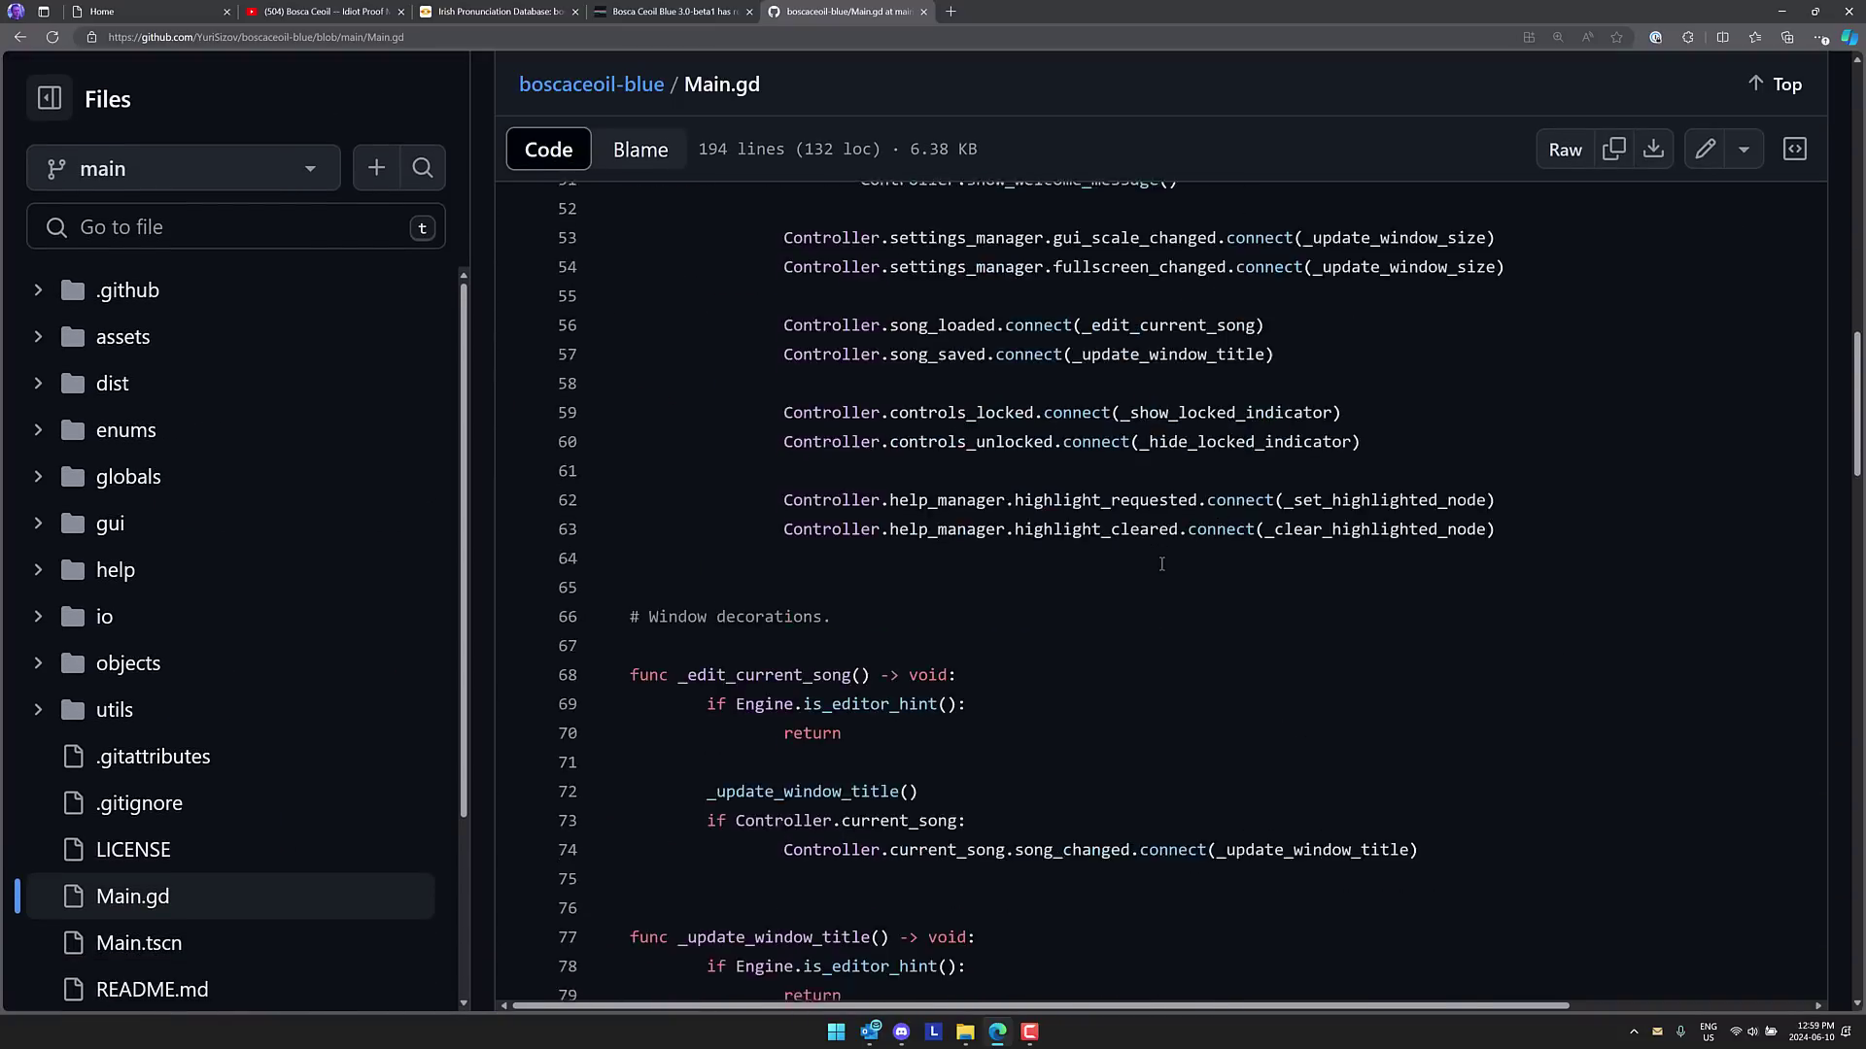
scroll(1161, 561, "up", 4)
scroll(1158, 556, "up", 20)
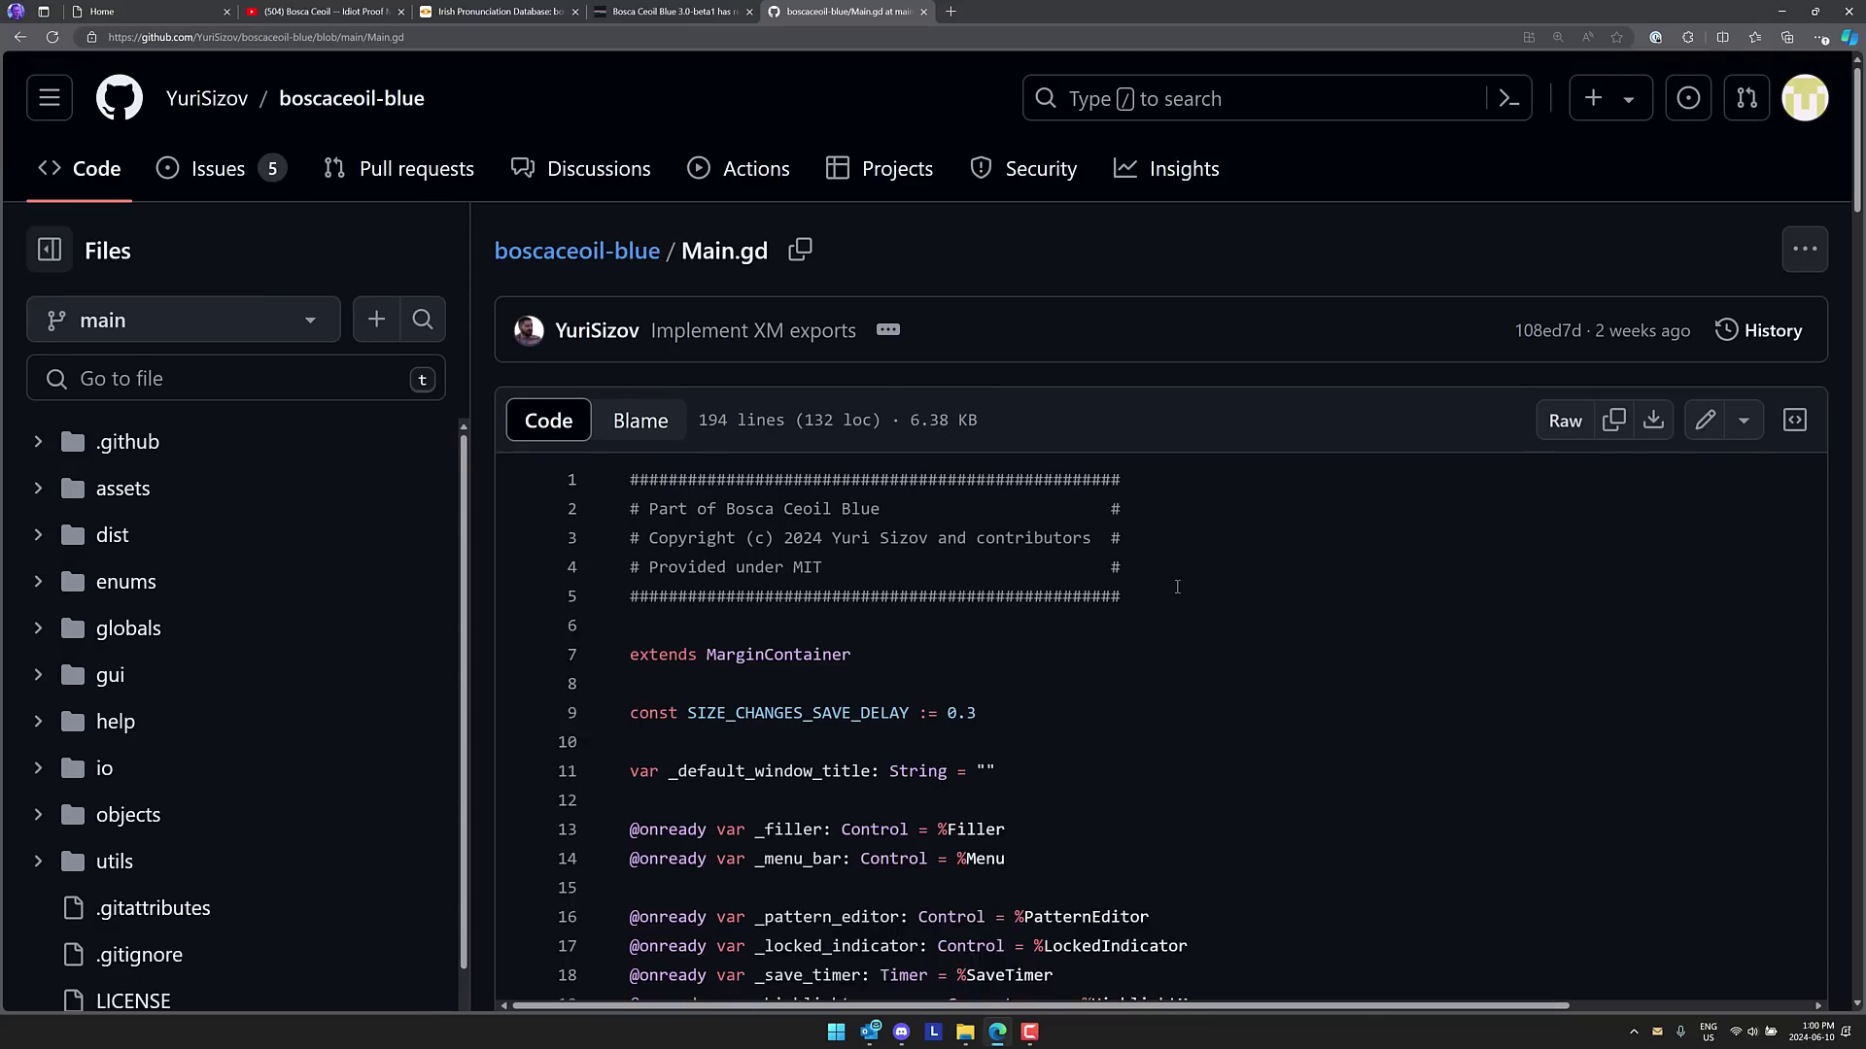
scroll(1156, 550, "down", 1)
scroll(1155, 550, "up", 1)
key("alt+Left")
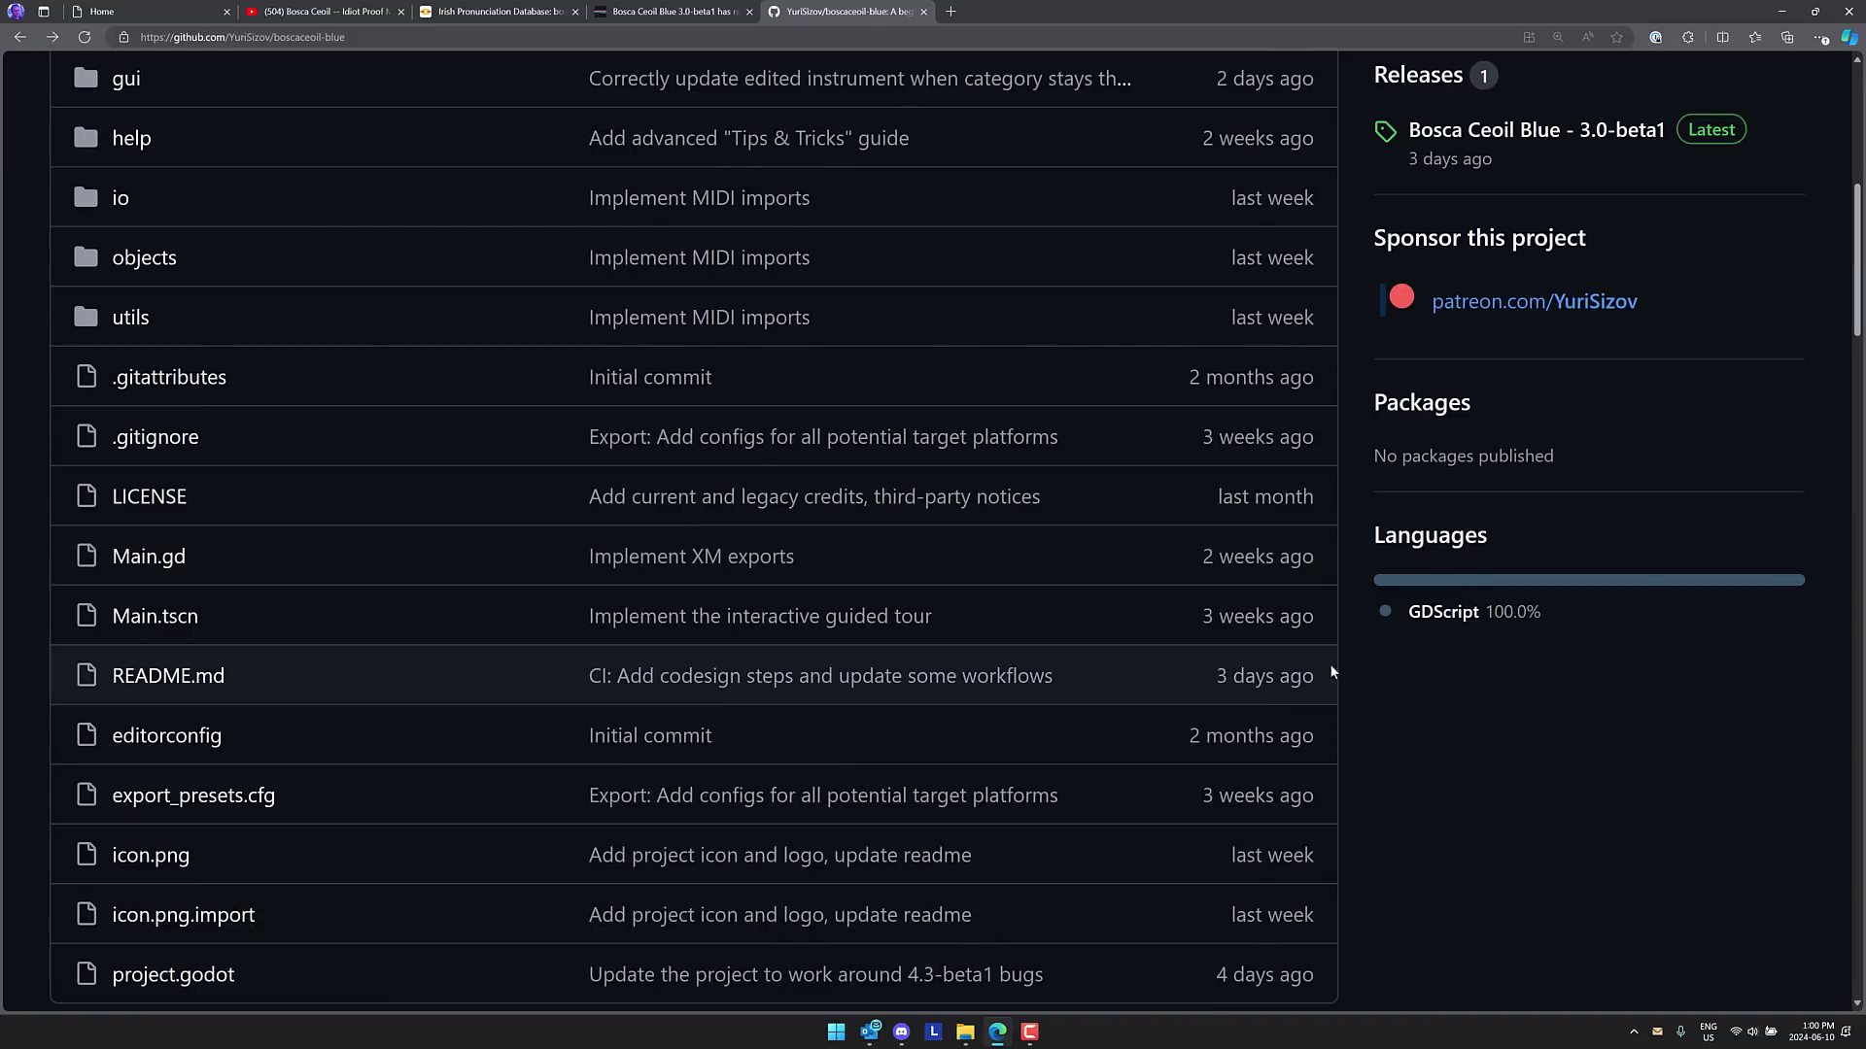
scroll(881, 685, "up", 3)
scroll(881, 685, "up", 3)
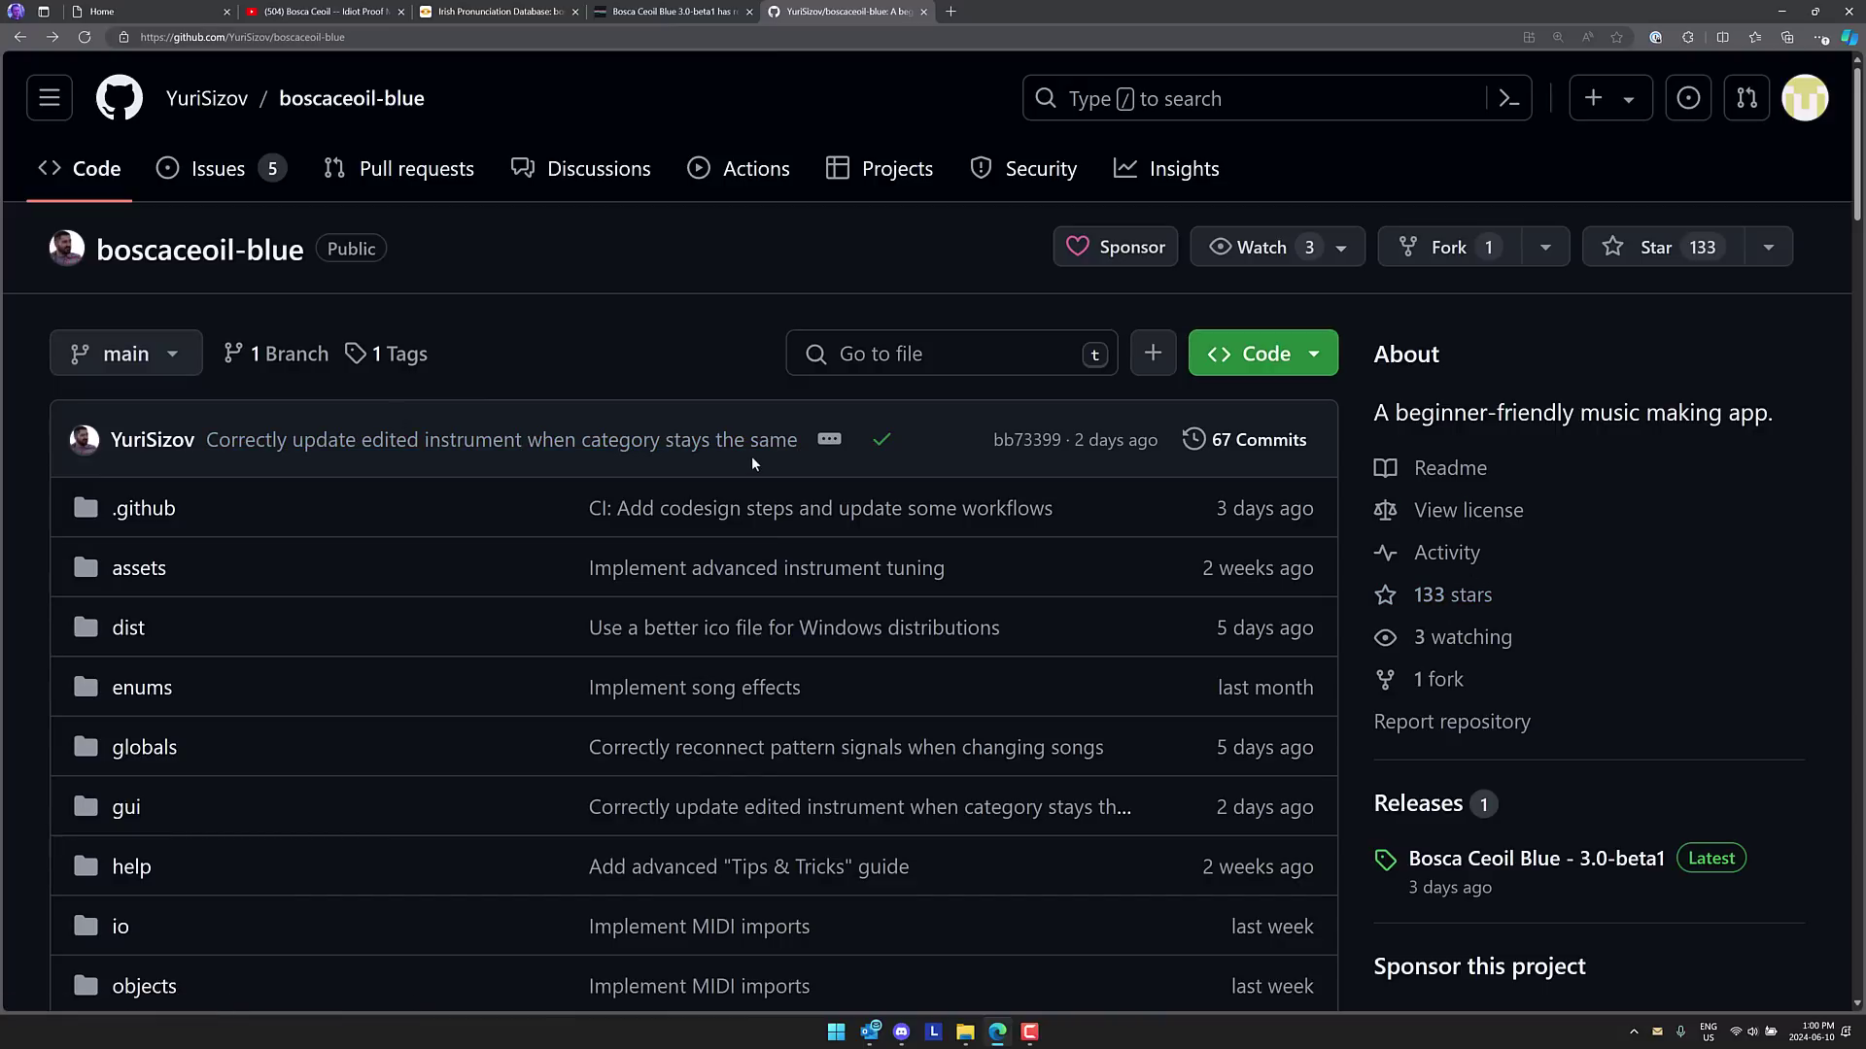
key("ctrl+1")
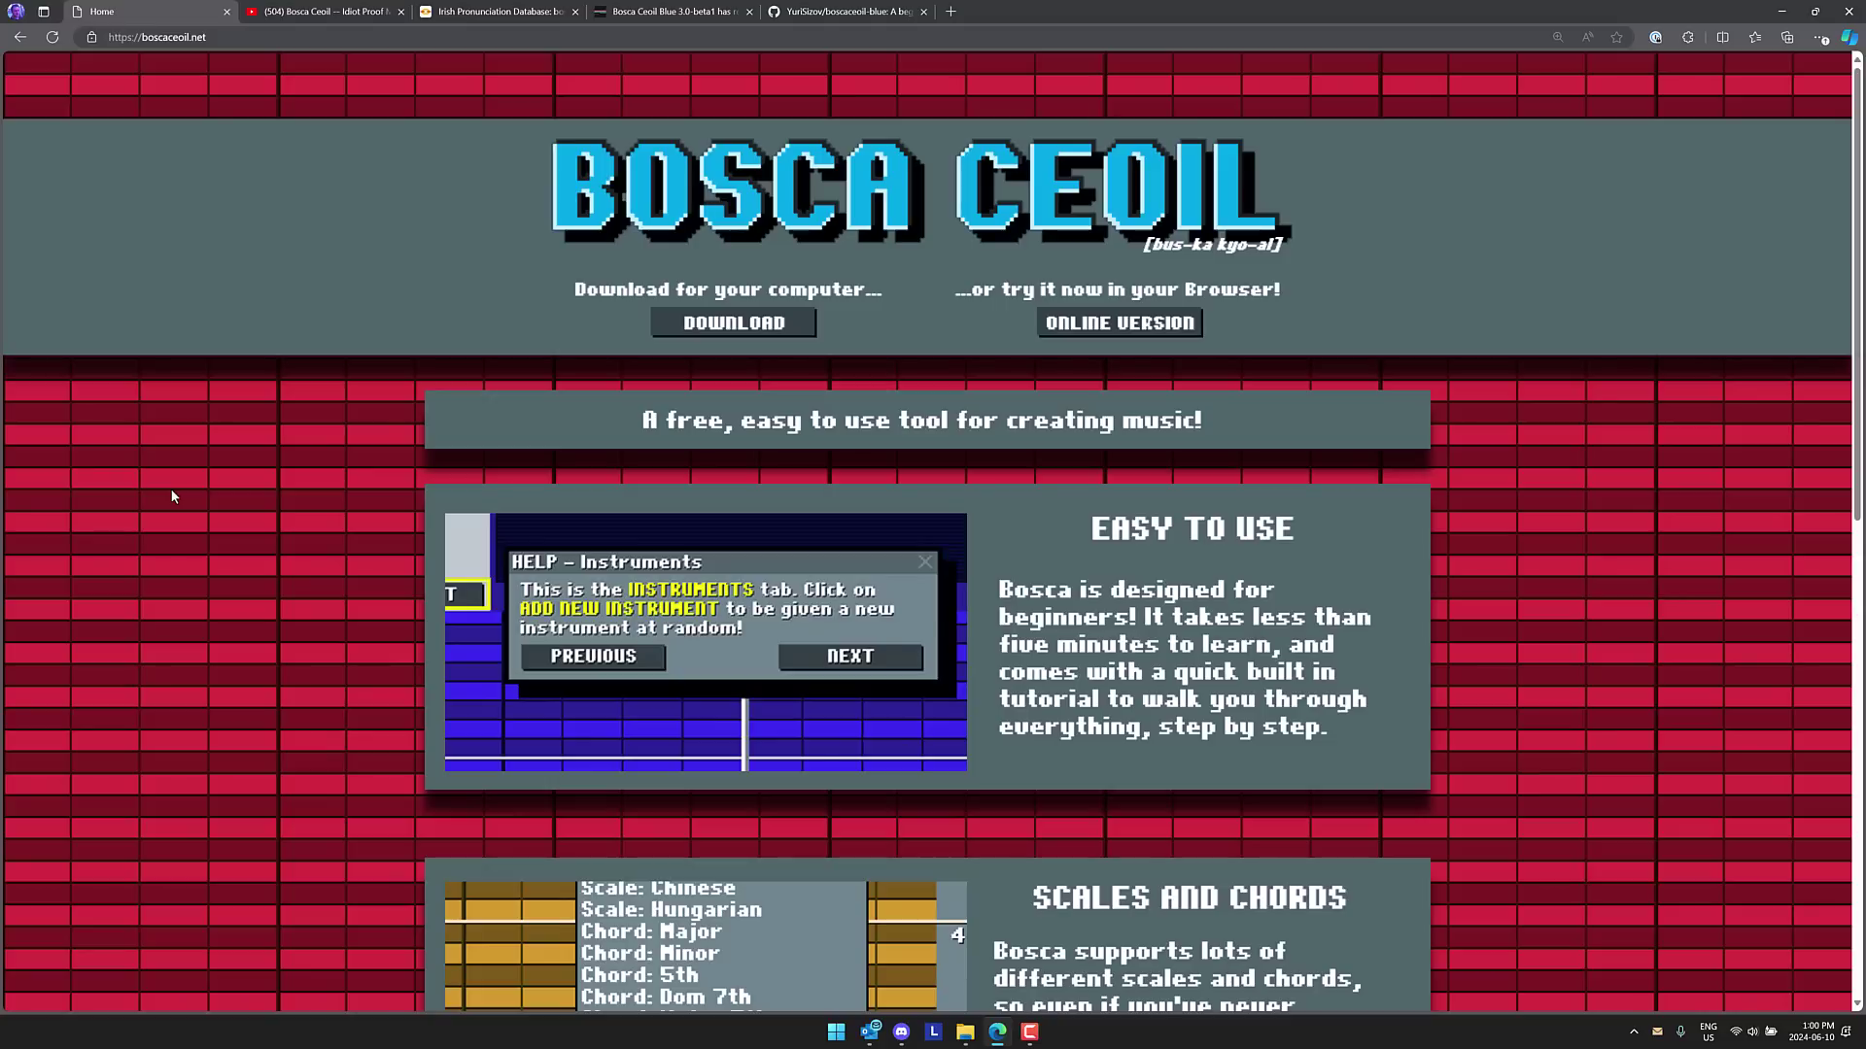
Return to the teanglann.ie 'bosca ceoil' page and play one dialect's pronunciation recording
left_click(466, 16)
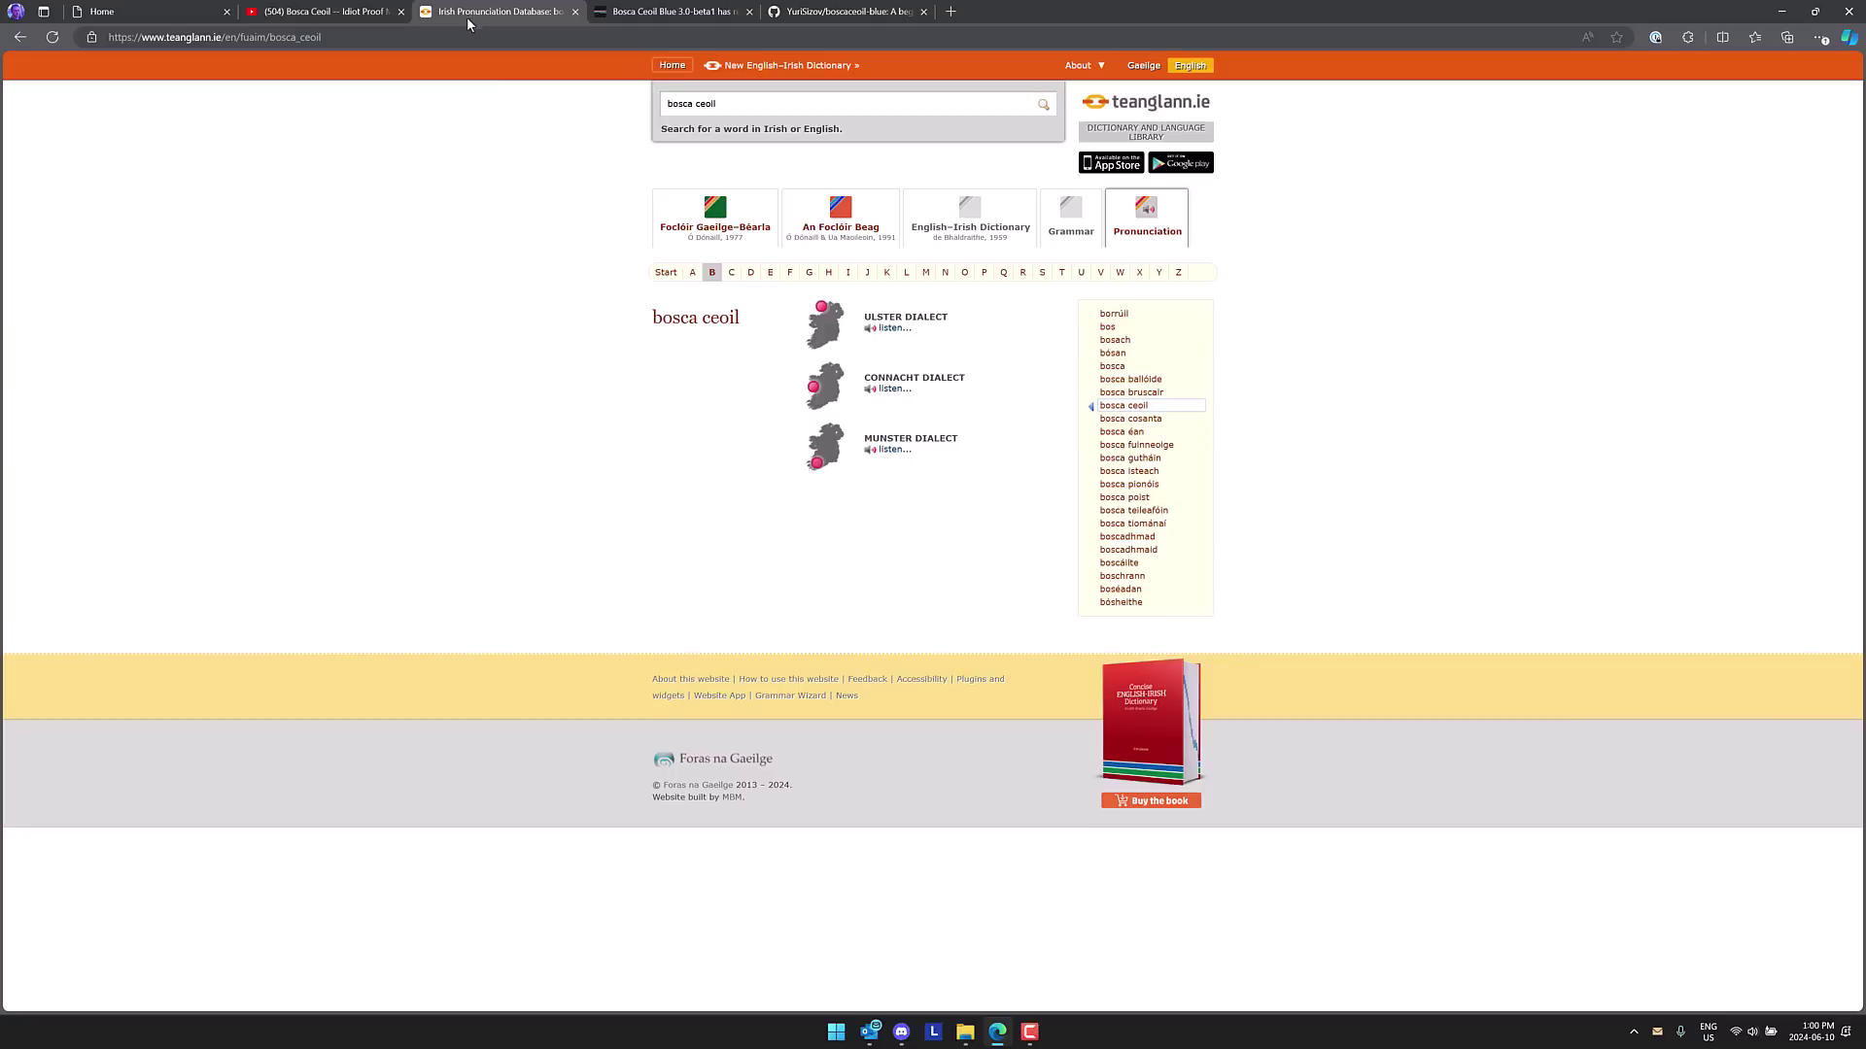
left_click(879, 331)
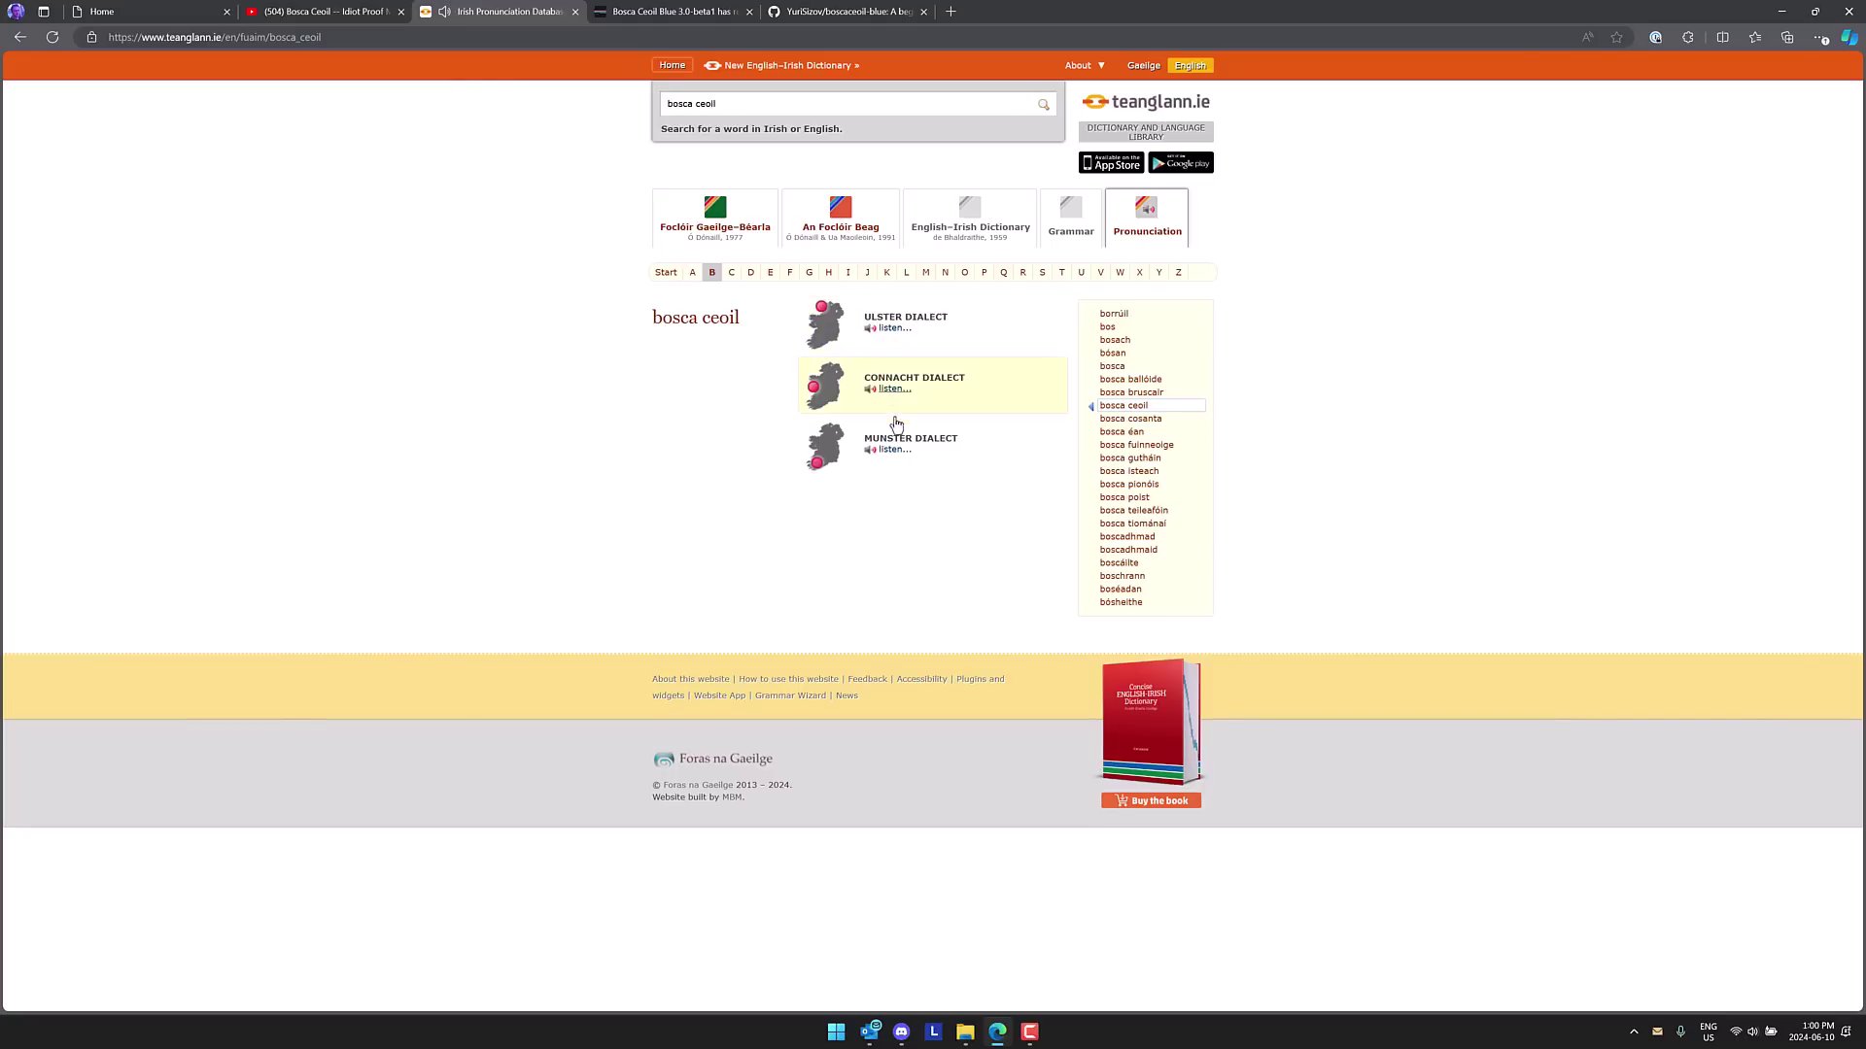